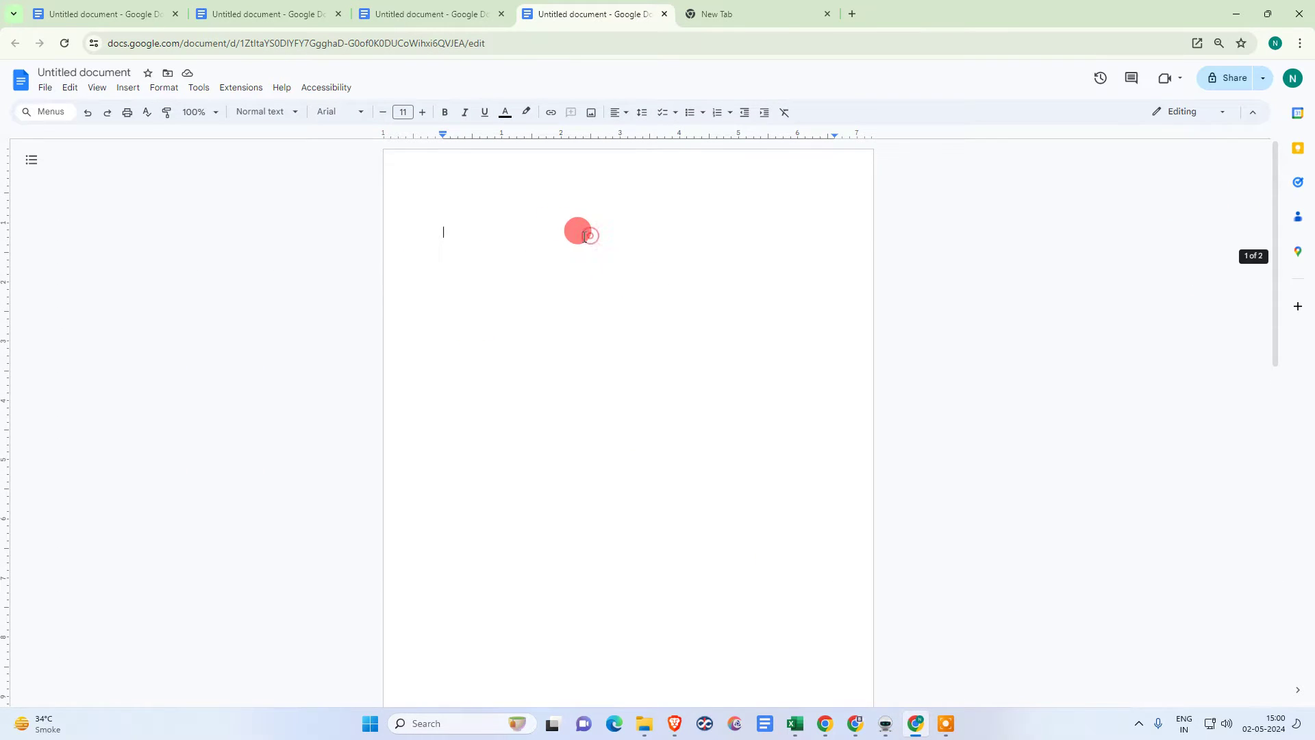
# - Add page numbers at the top right of the header, skipping the first page
pyautogui.scroll(10, 704, 306)
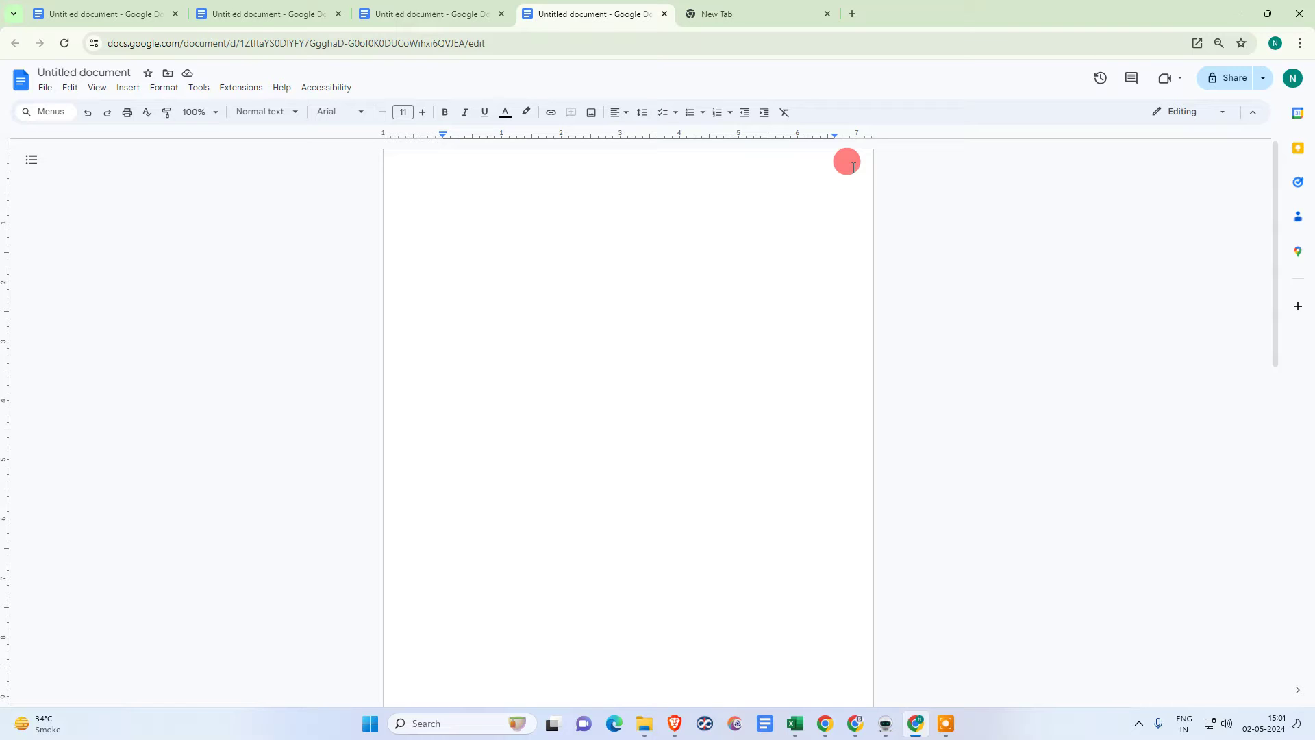
pyautogui.scroll(-5, 776, 241)
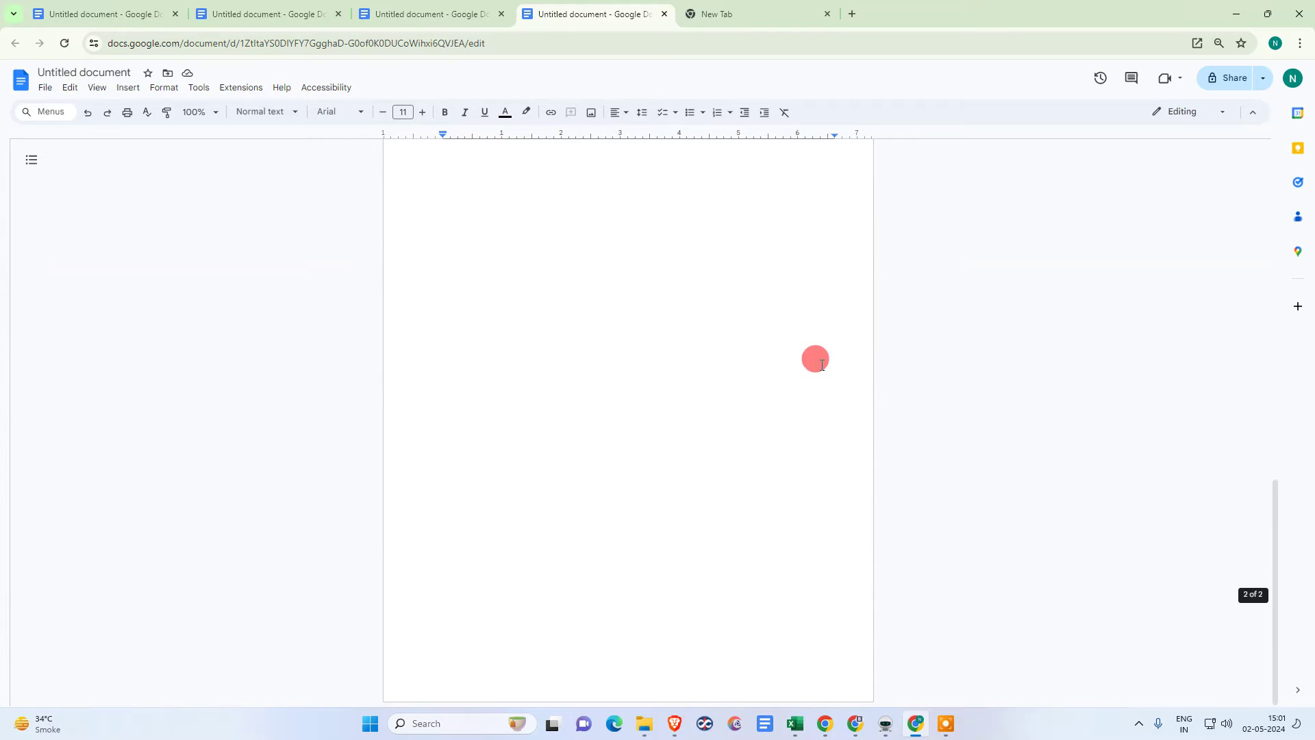
pyautogui.scroll(4, 816, 415)
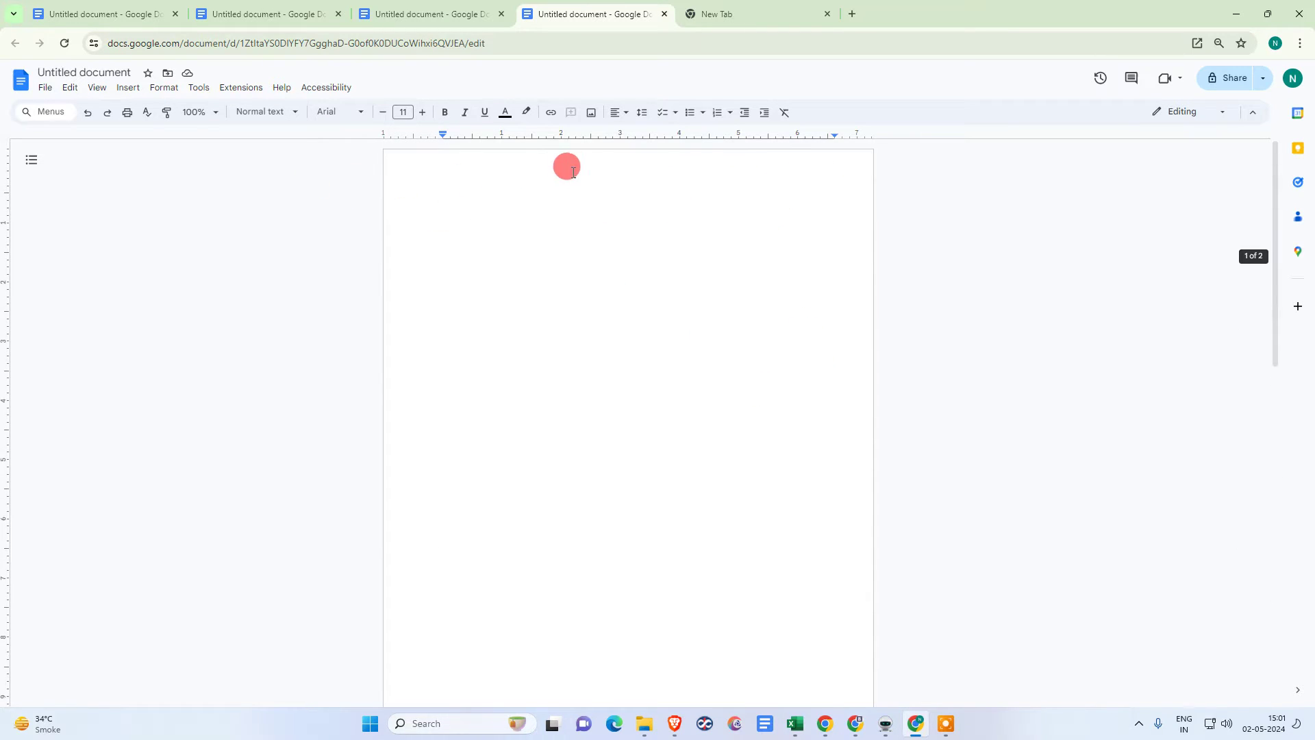
pyautogui.click(126, 89)
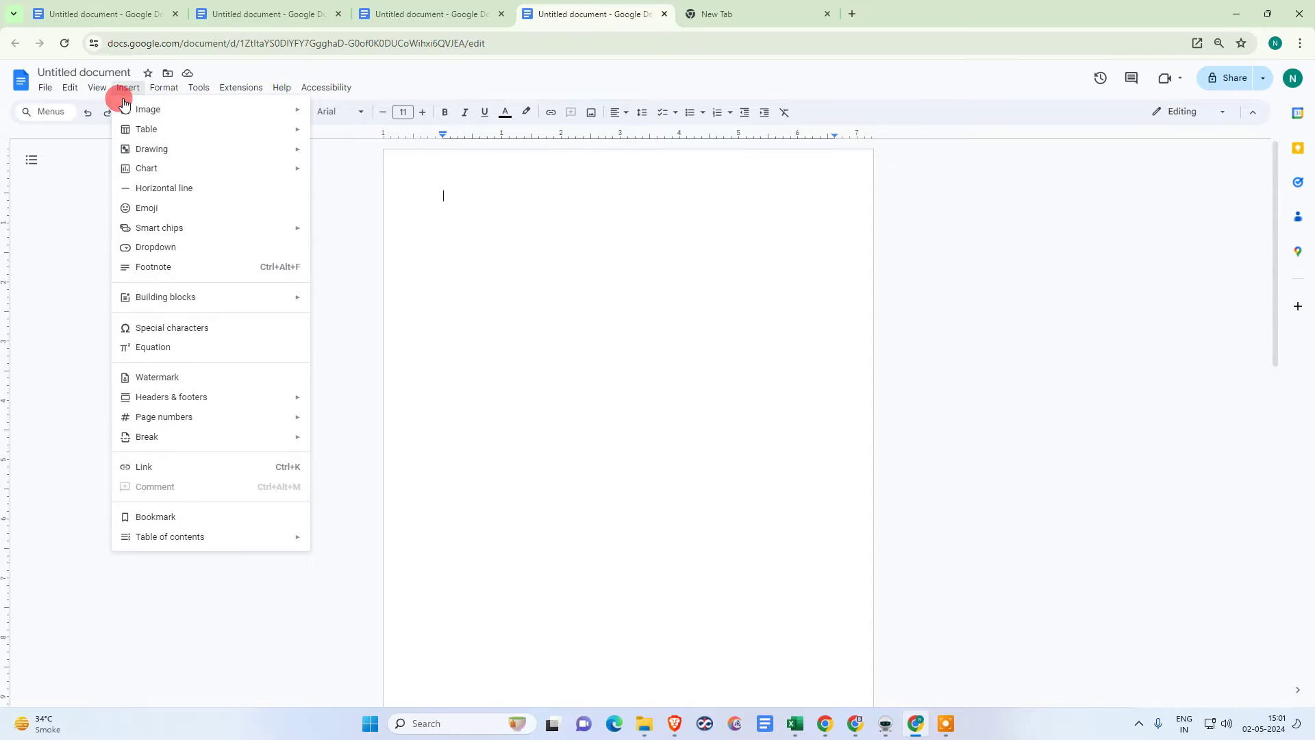
pyautogui.moveTo(215, 415)
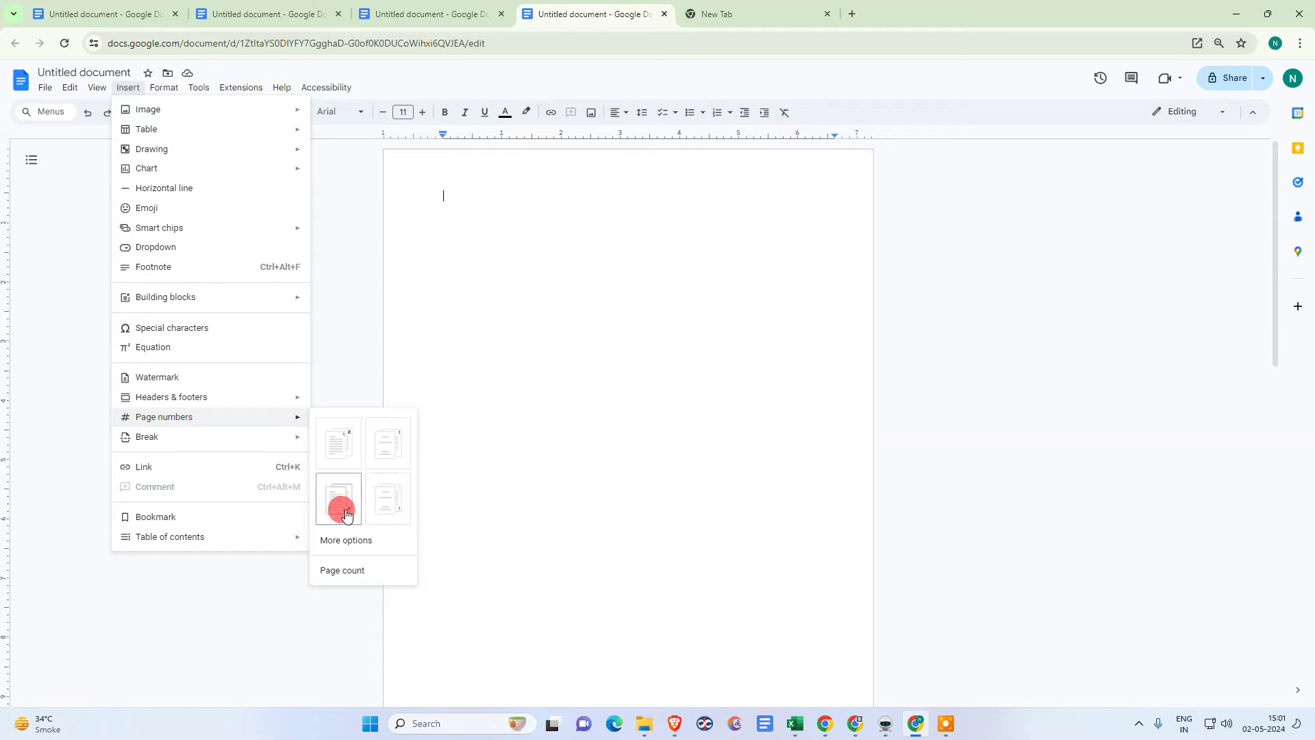
pyautogui.click(392, 448)
pyautogui.scroll(-9, 753, 316)
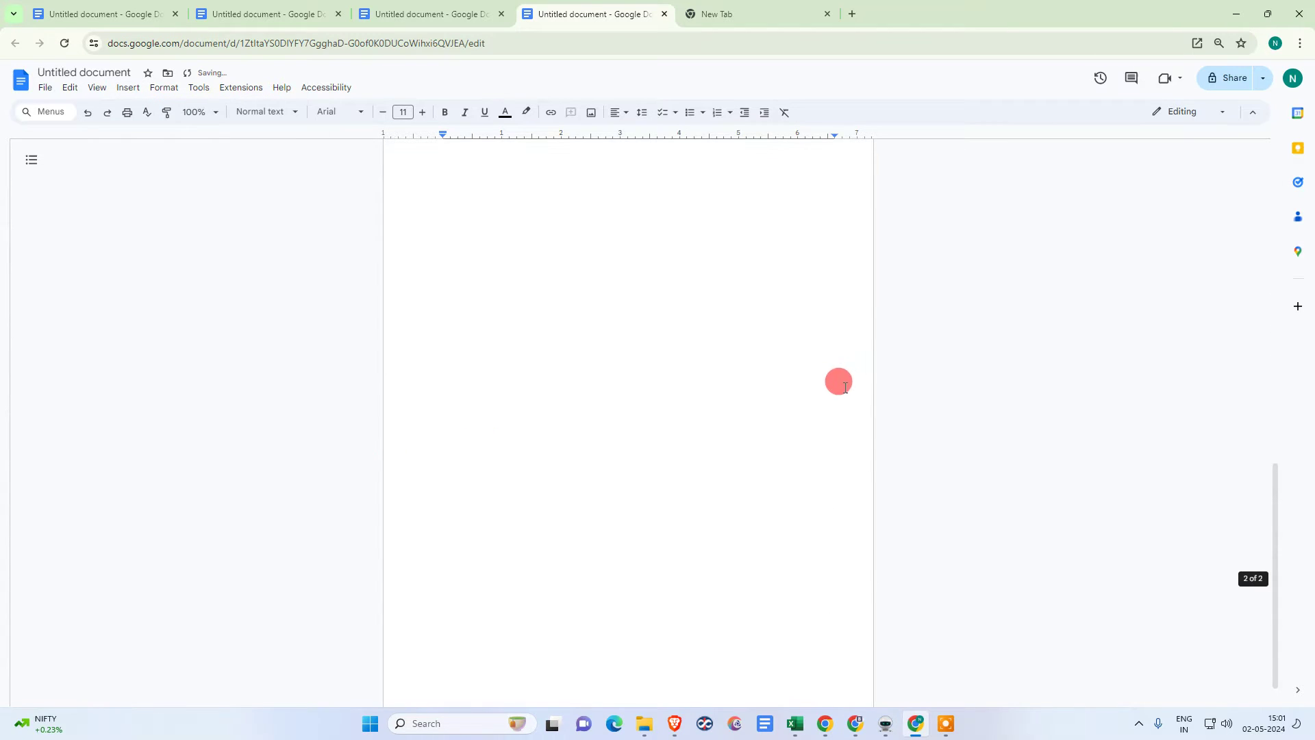
# - Inspect page 2's header, then return to the document body
pyautogui.click(811, 320)
pyautogui.doubleClick(835, 311)
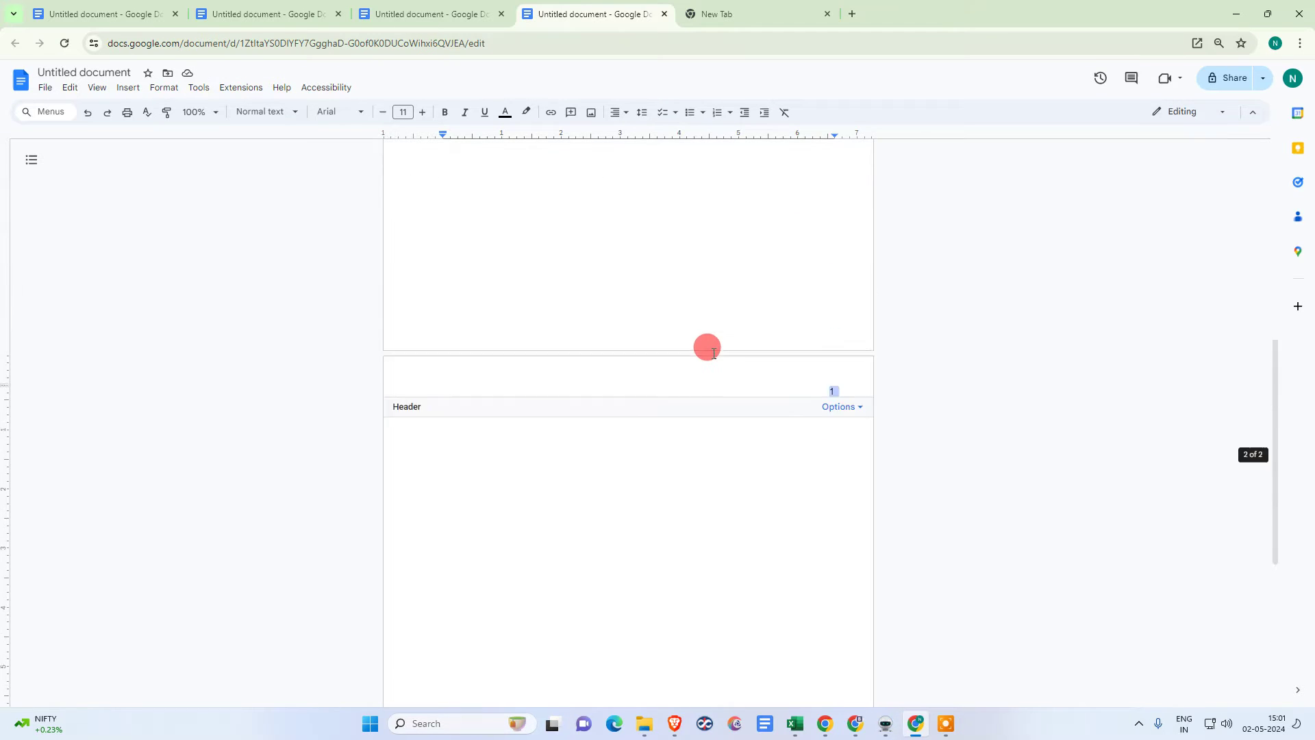
pyautogui.scroll(8, 713, 353)
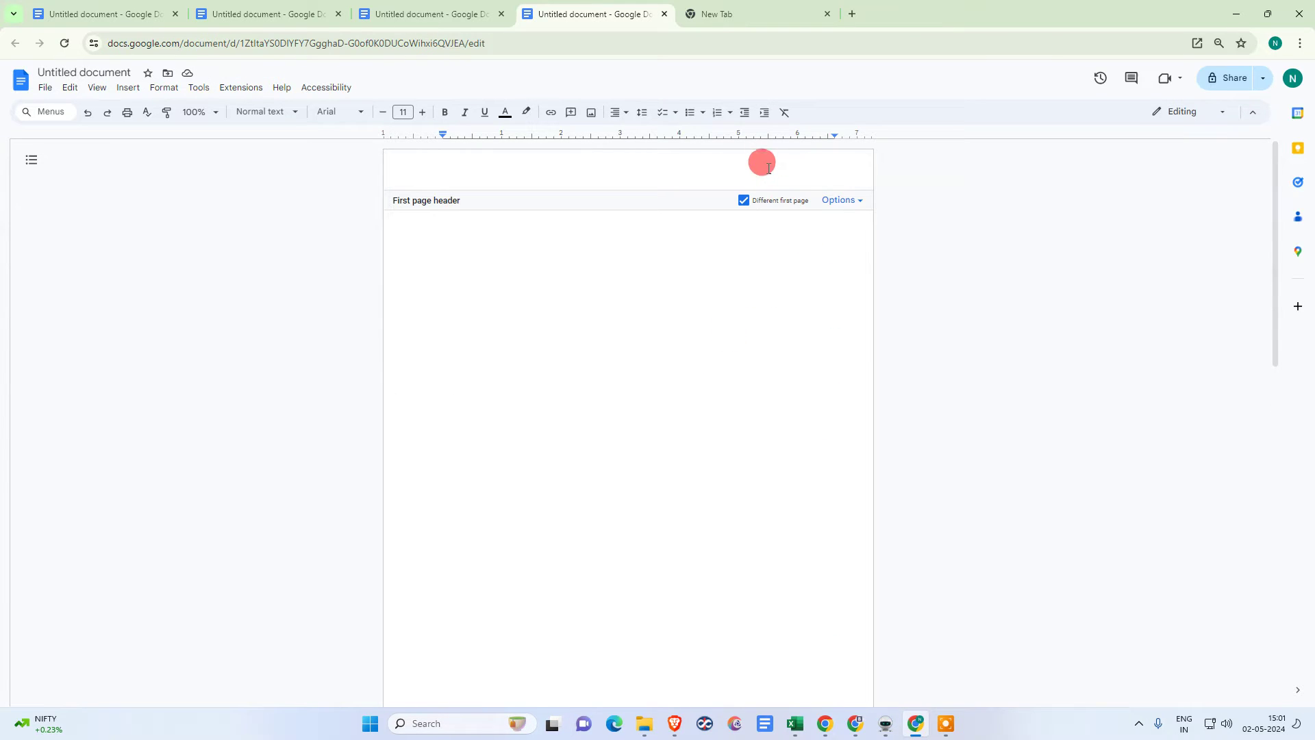
pyautogui.scroll(-10, 868, 171)
pyautogui.click(741, 417)
pyautogui.scroll(7, 698, 511)
pyautogui.scroll(-7, 693, 511)
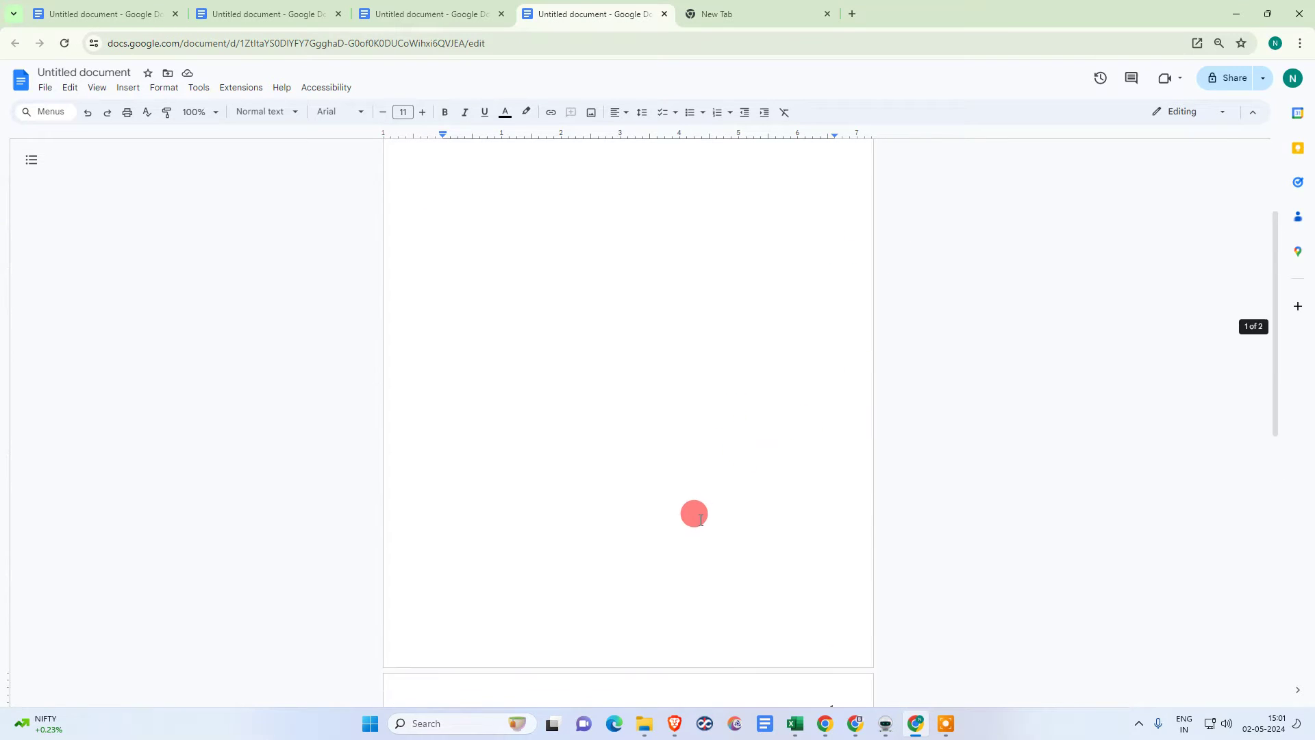
# - Add blank lines at the end of page 2 to extend the document to six pages
pyautogui.click(455, 665)
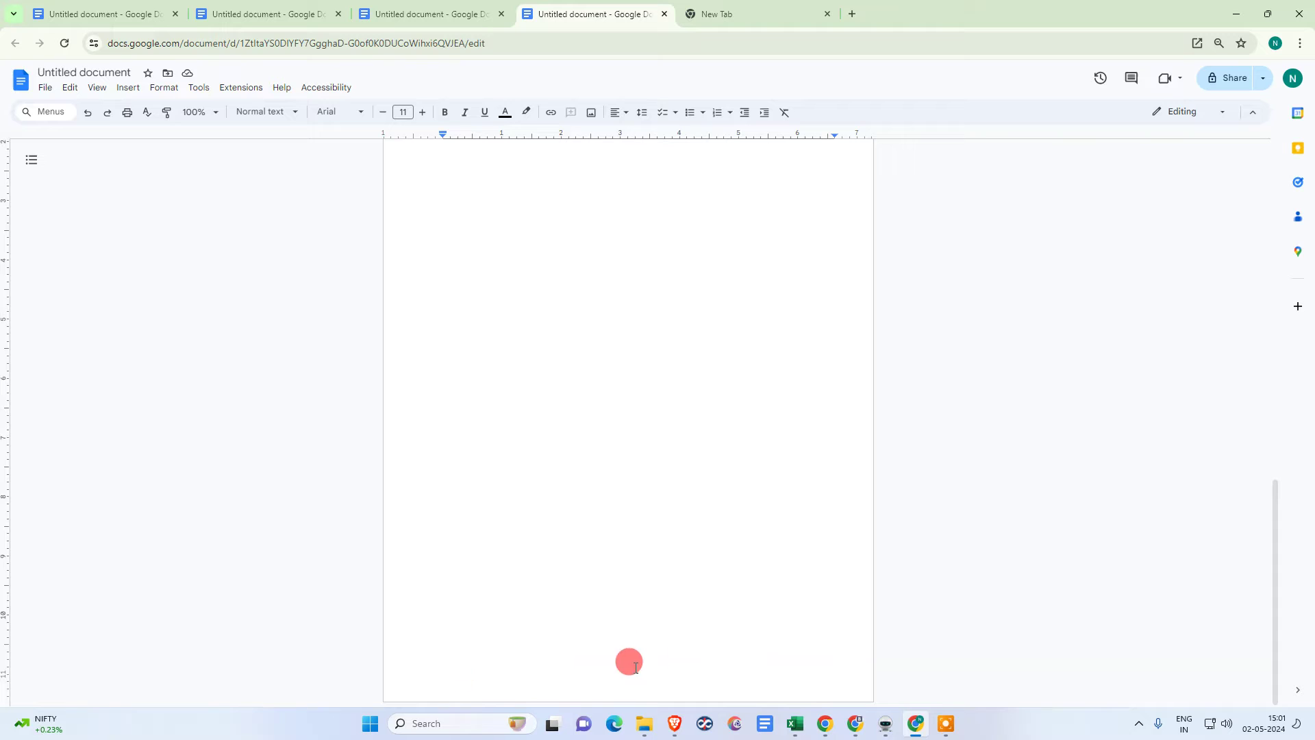
pyautogui.press('Return')
pyautogui.press('Return')
pyautogui.press('Return')
pyautogui.press('Return')
pyautogui.press('Return')
pyautogui.press('Return')
pyautogui.press('Return')
pyautogui.press('Return')
pyautogui.press('Return')
pyautogui.press('Return')
pyautogui.press('Return')
pyautogui.press('Return')
pyautogui.press('Return')
pyautogui.press('Return')
pyautogui.press('Return')
pyautogui.press('Return')
pyautogui.press('Return')
pyautogui.press('Return')
pyautogui.press('Return')
pyautogui.press('Return')
pyautogui.press('Return')
pyautogui.press('Return')
pyautogui.press('Return')
pyautogui.press('Return')
pyautogui.press('Return')
pyautogui.press('Return')
pyautogui.press('Return')
pyautogui.press('Return')
pyautogui.press('Return')
pyautogui.press('Return')
pyautogui.press('Return')
pyautogui.press('Return')
pyautogui.press('Return')
pyautogui.press('Return')
pyautogui.press('Return')
pyautogui.press('Return')
pyautogui.press('Return')
pyautogui.press('Return')
pyautogui.press('Return')
pyautogui.press('Return')
pyautogui.press('Return')
pyautogui.press('Return')
pyautogui.press('Return')
pyautogui.press('Return')
pyautogui.press('Return')
pyautogui.press('Return')
pyautogui.press('Return')
pyautogui.press('Return')
pyautogui.press('Return')
pyautogui.press('Return')
pyautogui.press('Return')
pyautogui.press('Return')
pyautogui.press('Return')
pyautogui.press('Return')
pyautogui.press('Return')
pyautogui.press('Return')
pyautogui.press('Return')
pyautogui.press('Return')
pyautogui.press('Return')
pyautogui.press('Return')
pyautogui.press('Return')
pyautogui.press('Return')
pyautogui.press('Return')
pyautogui.press('Return')
pyautogui.press('Return')
pyautogui.press('Return')
pyautogui.press('Return')
pyautogui.press('Return')
pyautogui.press('Return')
pyautogui.press('Return')
pyautogui.press('Return')
pyautogui.press('Return')
pyautogui.press('Return')
pyautogui.press('Return')
pyautogui.press('Return')
pyautogui.press('Return')
pyautogui.press('Return')
pyautogui.press('Return')
pyautogui.press('Return')
pyautogui.press('Return')
pyautogui.press('Return')
pyautogui.press('Return')
pyautogui.press('Return')
pyautogui.scroll(20, 1048, 439)
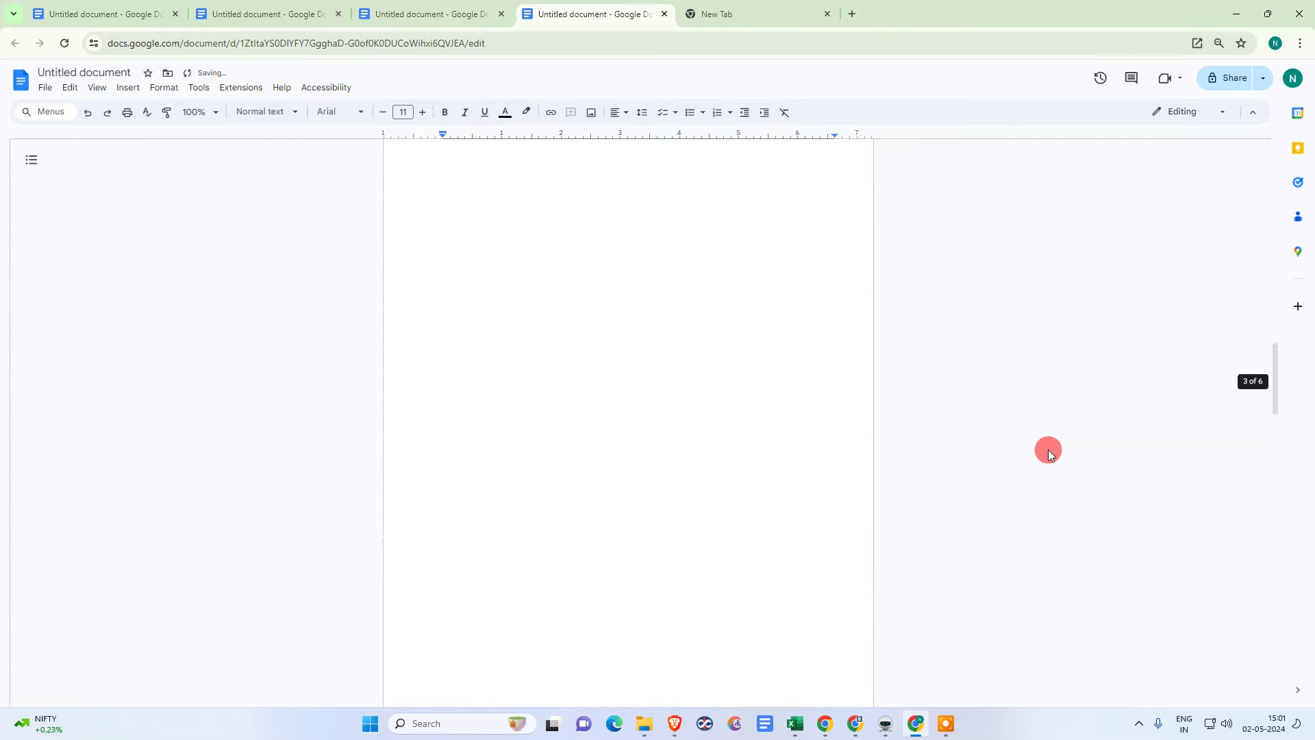
# - Renumber every page at the top right, including the first page
pyautogui.click(583, 175)
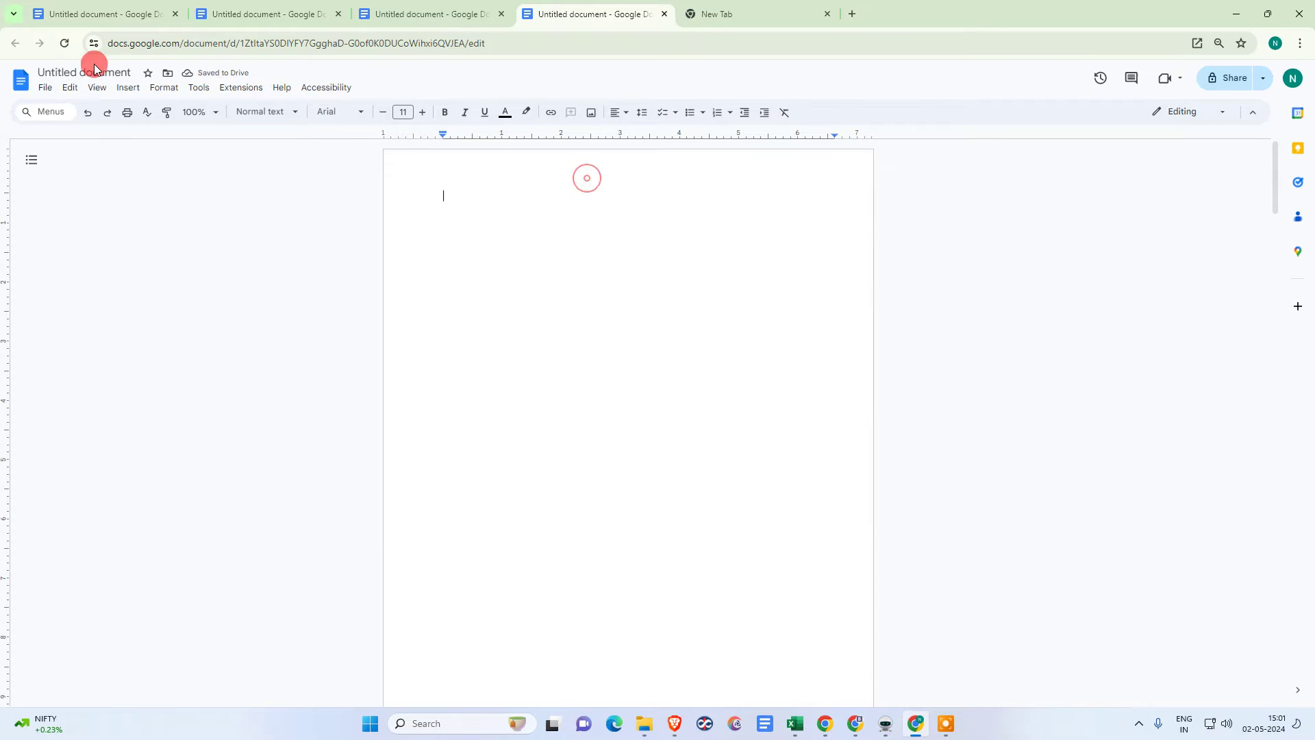
pyautogui.click(130, 87)
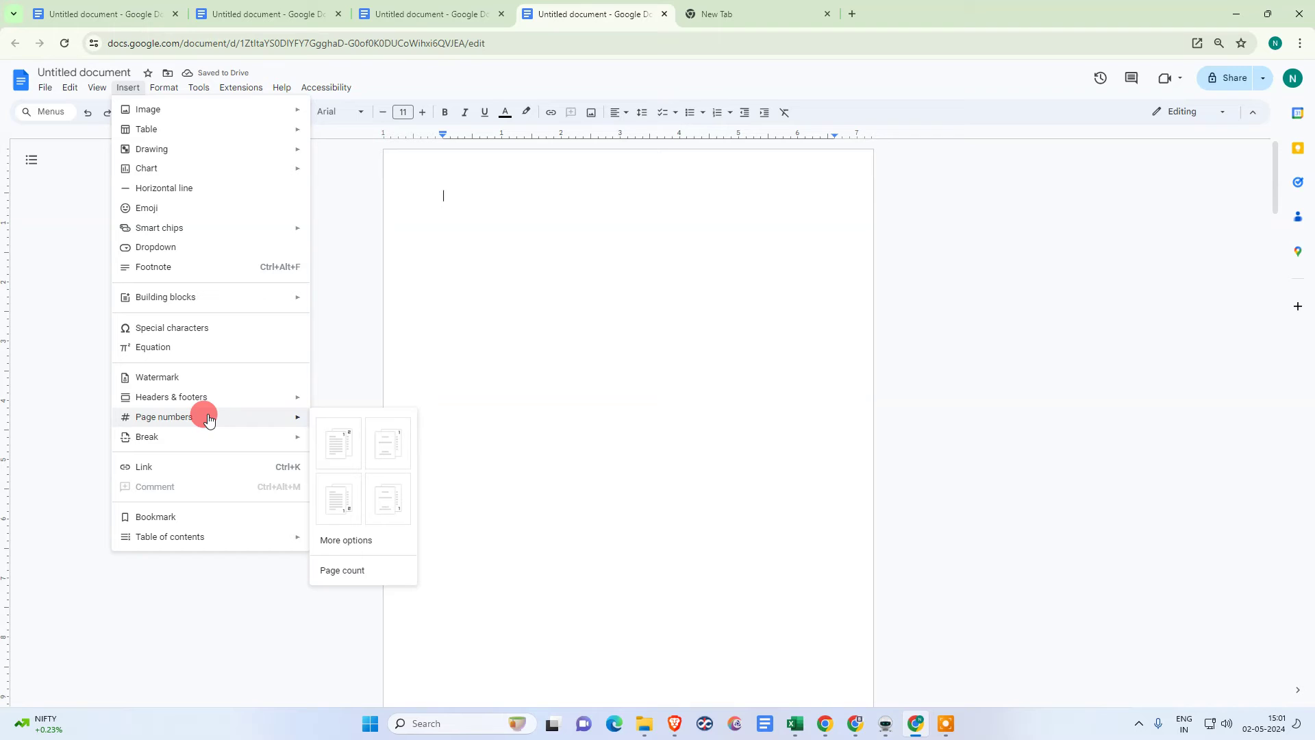
pyautogui.click(333, 438)
pyautogui.click(805, 333)
# - Scroll through the six pages to check the consecutive page numbers
pyautogui.scroll(-5, 766, 399)
pyautogui.scroll(-20, 767, 449)
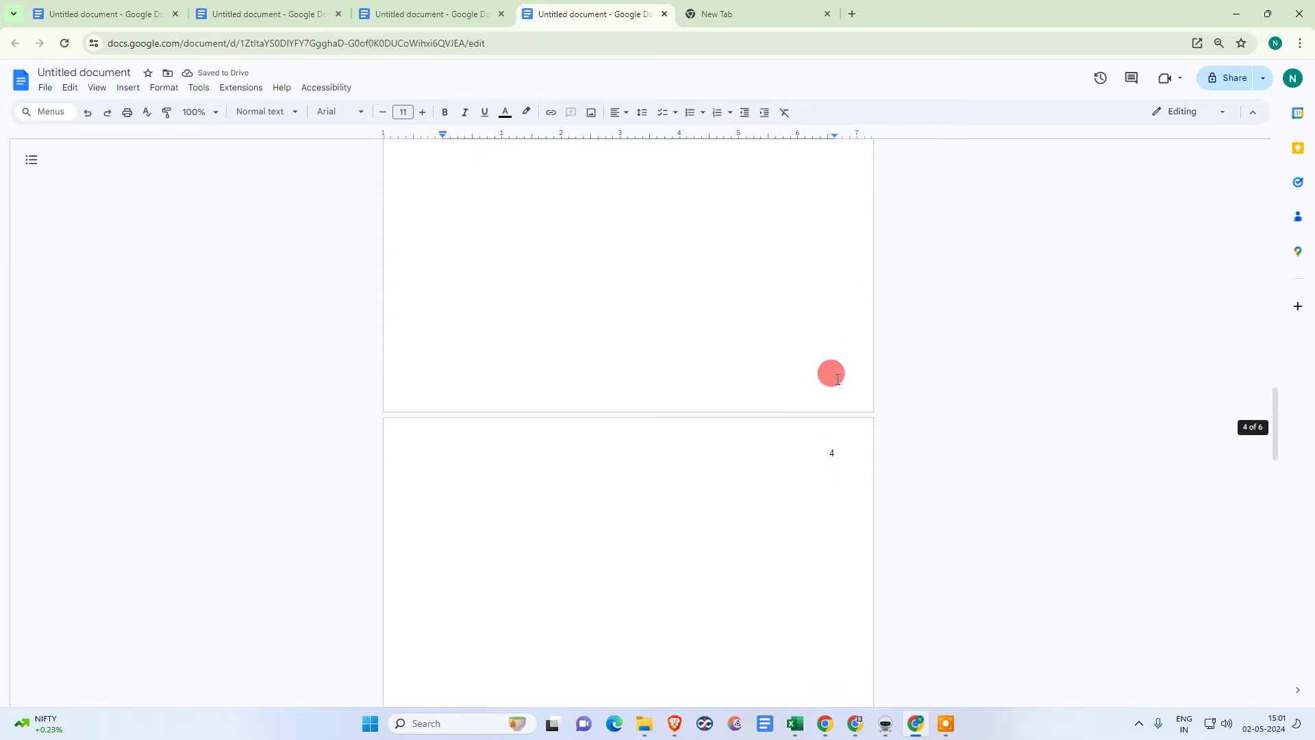
pyautogui.scroll(-12, 829, 370)
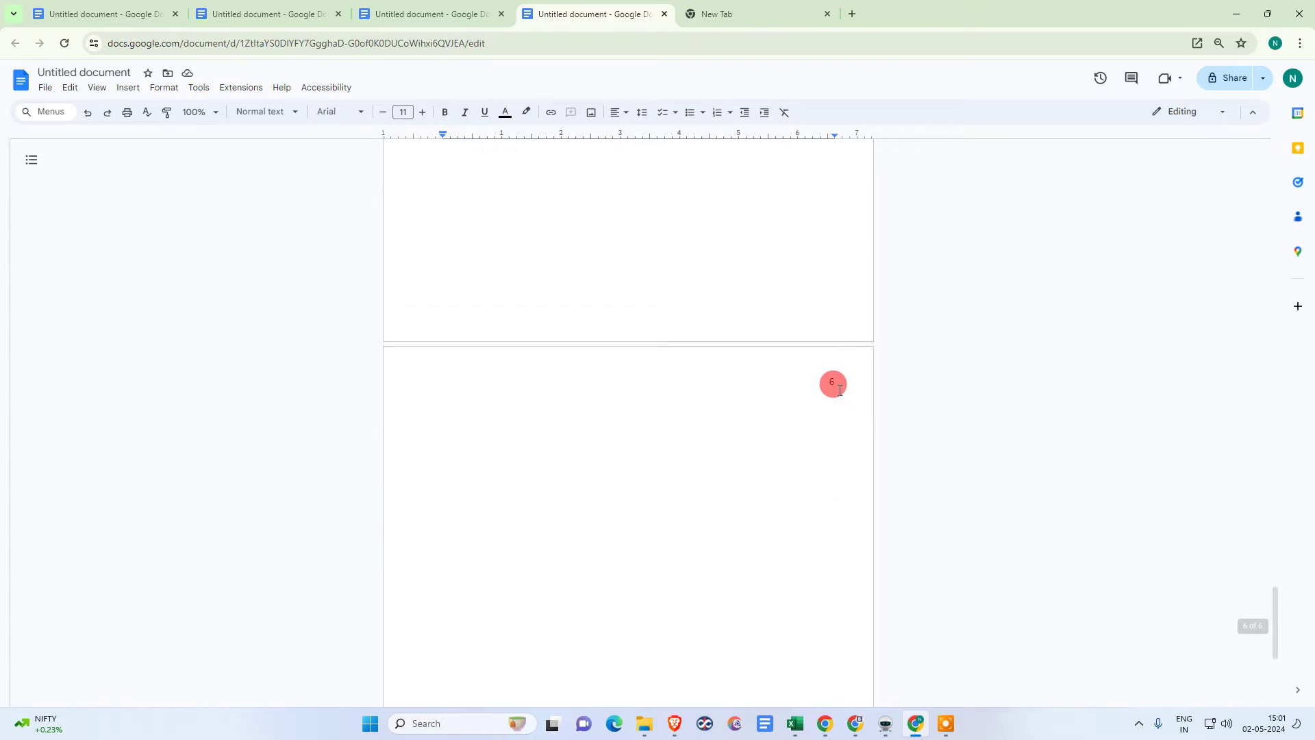
pyautogui.scroll(20, 867, 392)
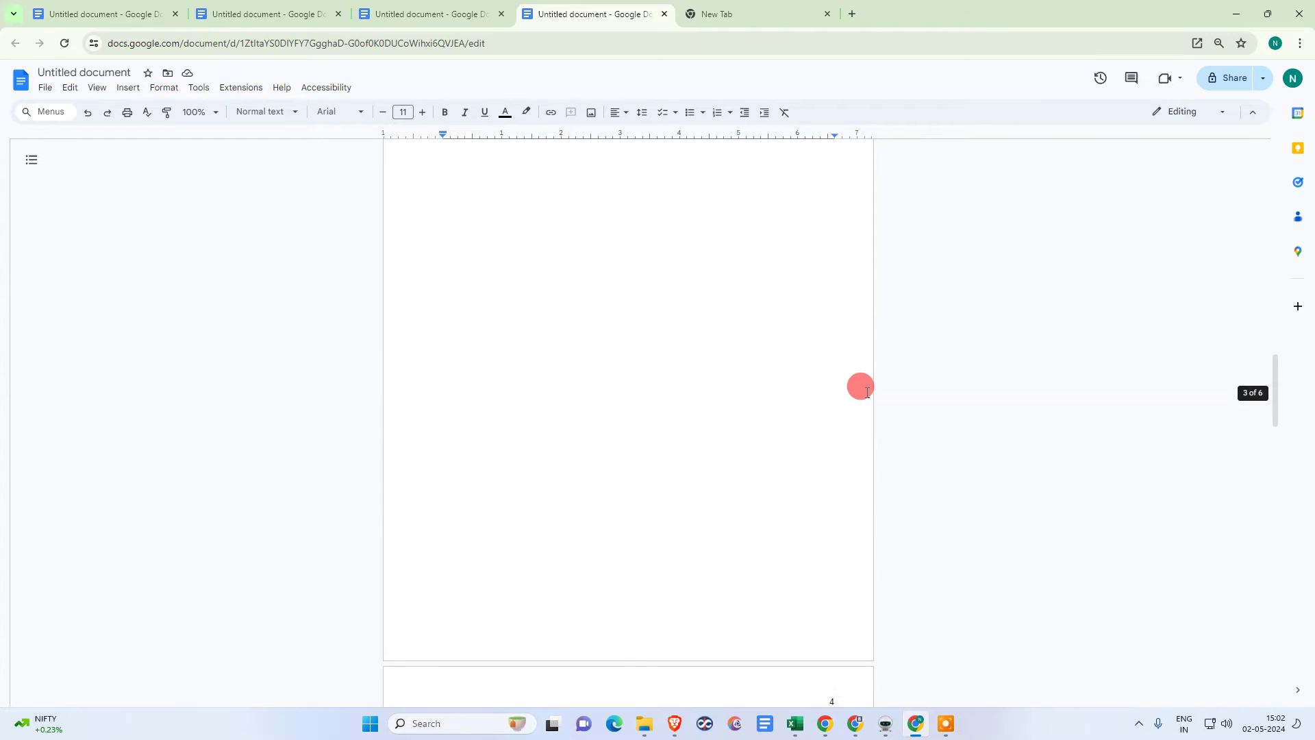
pyautogui.scroll(-16, 854, 388)
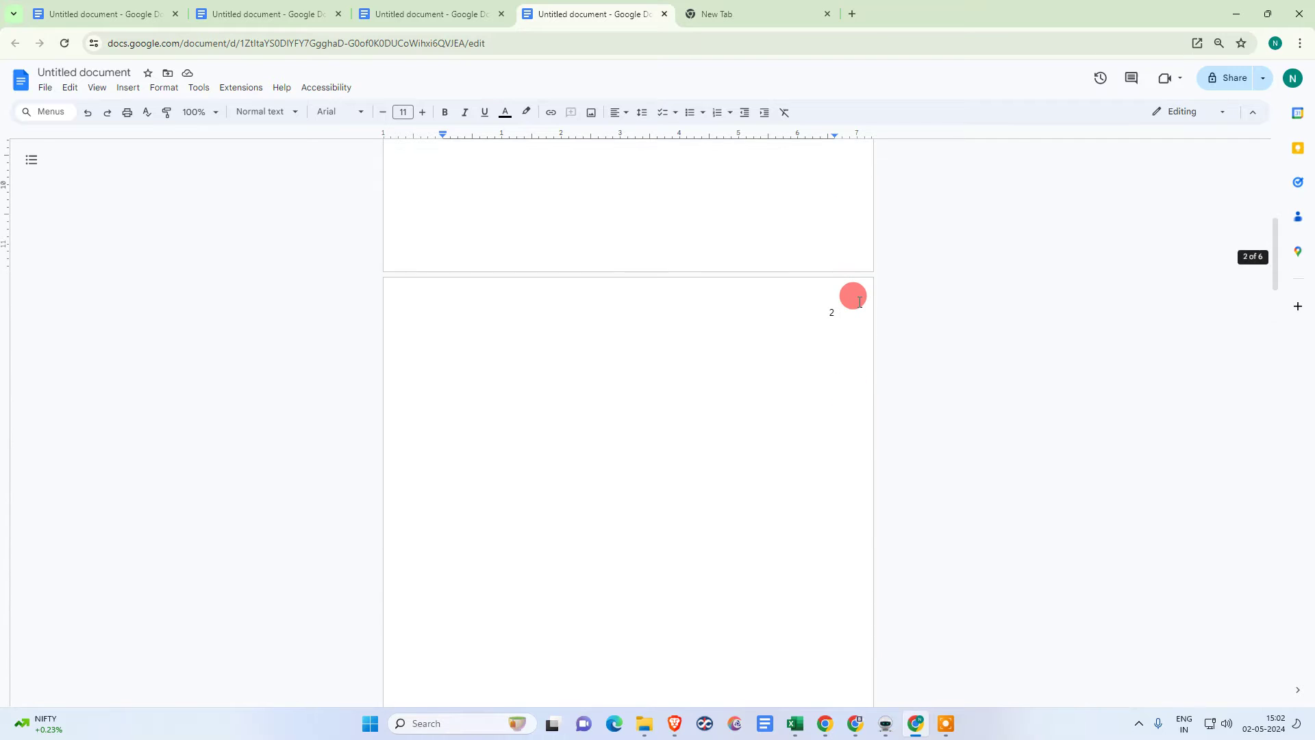
pyautogui.scroll(-8, 767, 398)
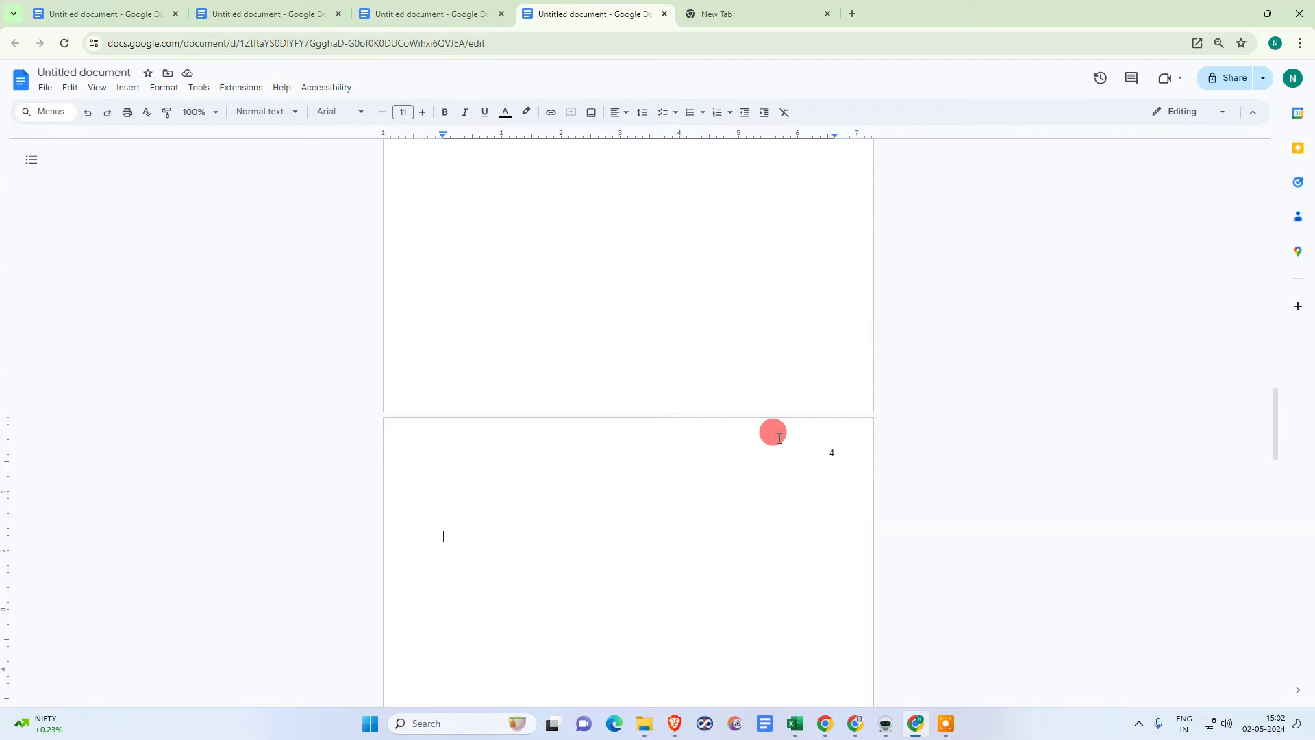
pyautogui.scroll(5, 801, 411)
pyautogui.scroll(-4, 828, 218)
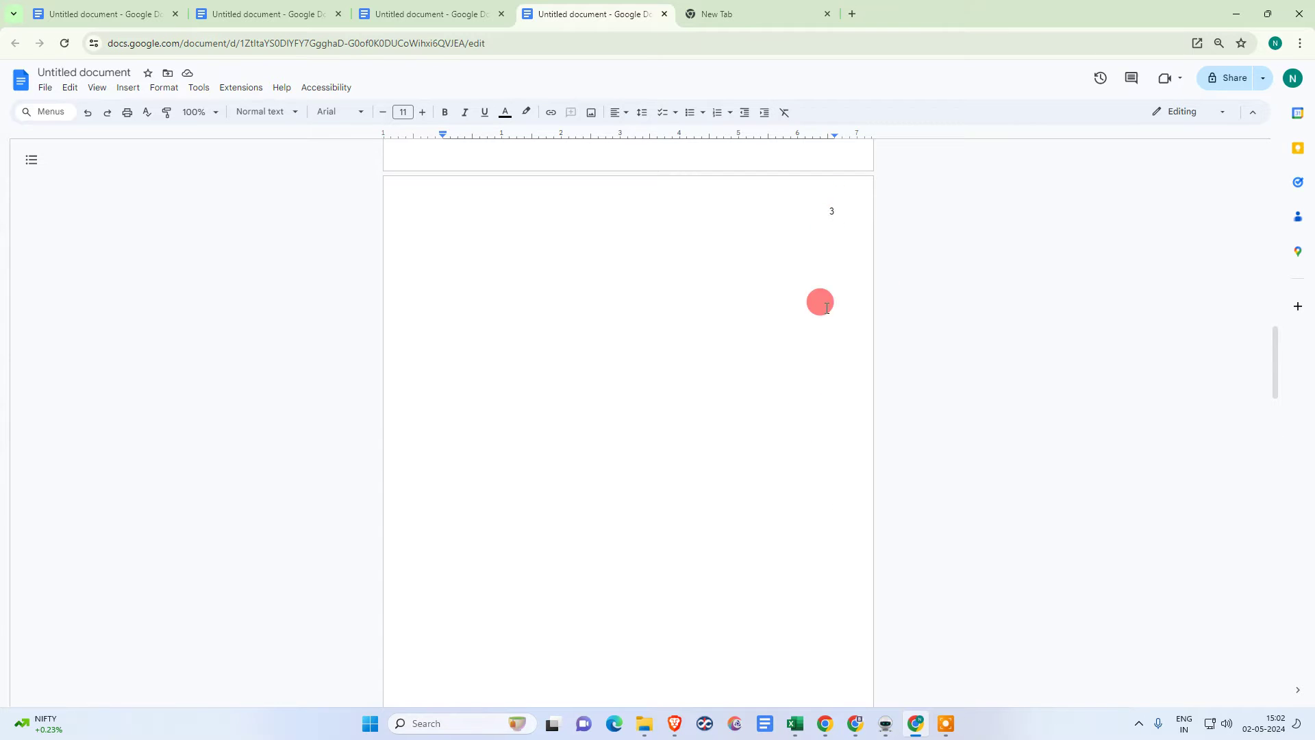
pyautogui.scroll(-6, 851, 472)
pyautogui.scroll(4, 845, 463)
pyautogui.scroll(2, 869, 441)
pyautogui.scroll(-4, 874, 447)
pyautogui.scroll(15, 871, 444)
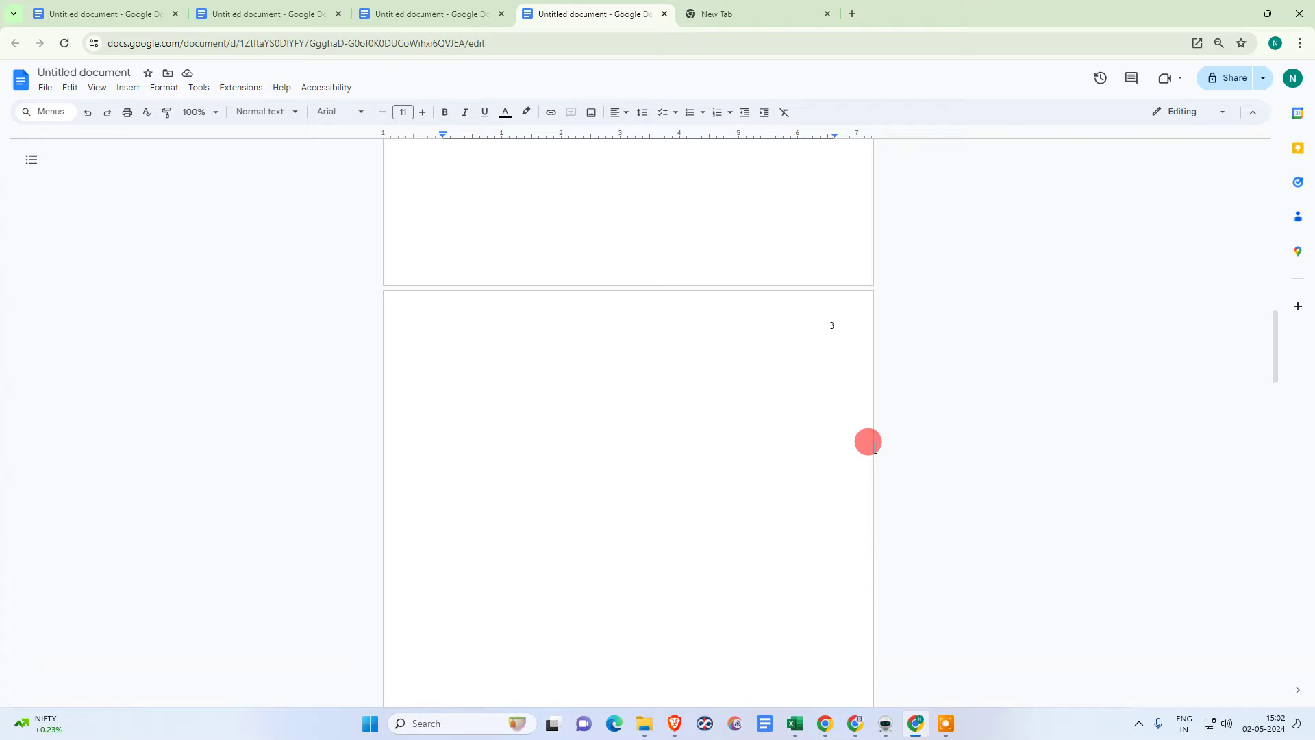
# - Insert a section break after the last line of page 2
pyautogui.click(659, 262)
pyautogui.scroll(-5, 795, 370)
pyautogui.scroll(7, 625, 519)
pyautogui.scroll(-5, 494, 562)
pyautogui.click(440, 334)
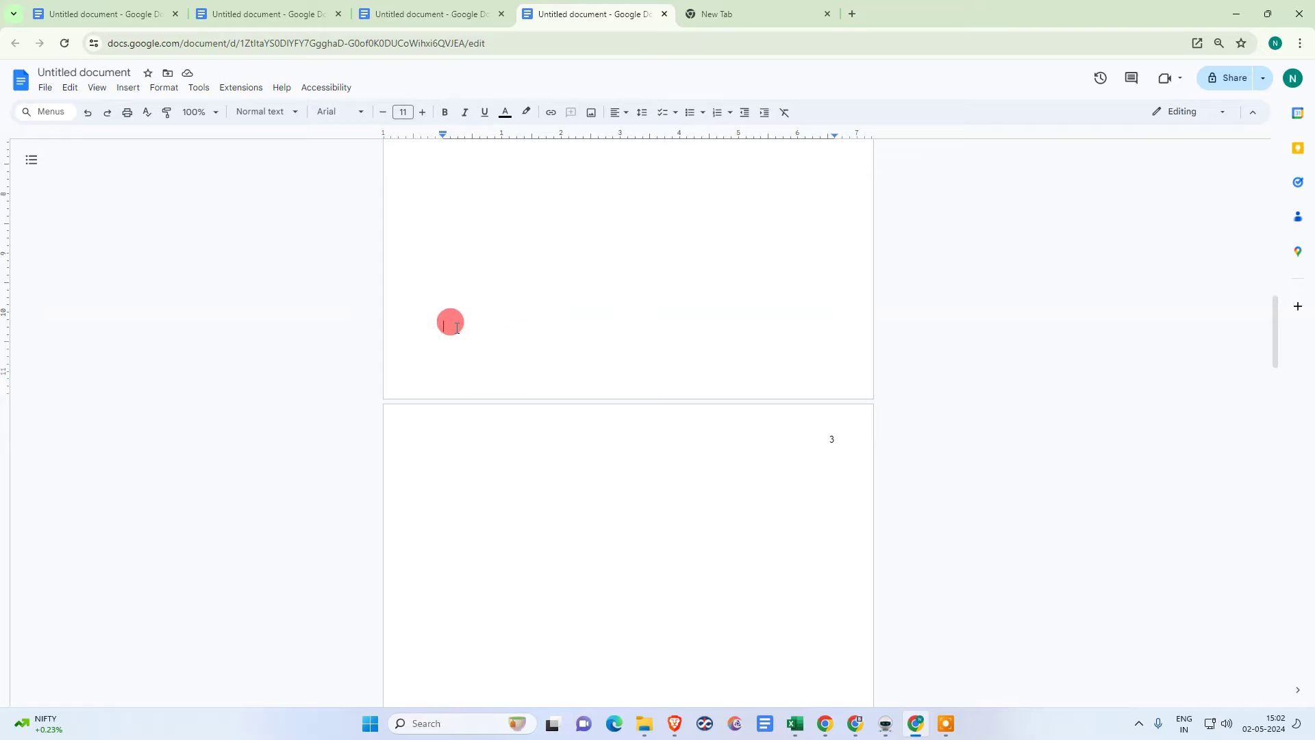
pyautogui.rightClick(457, 331)
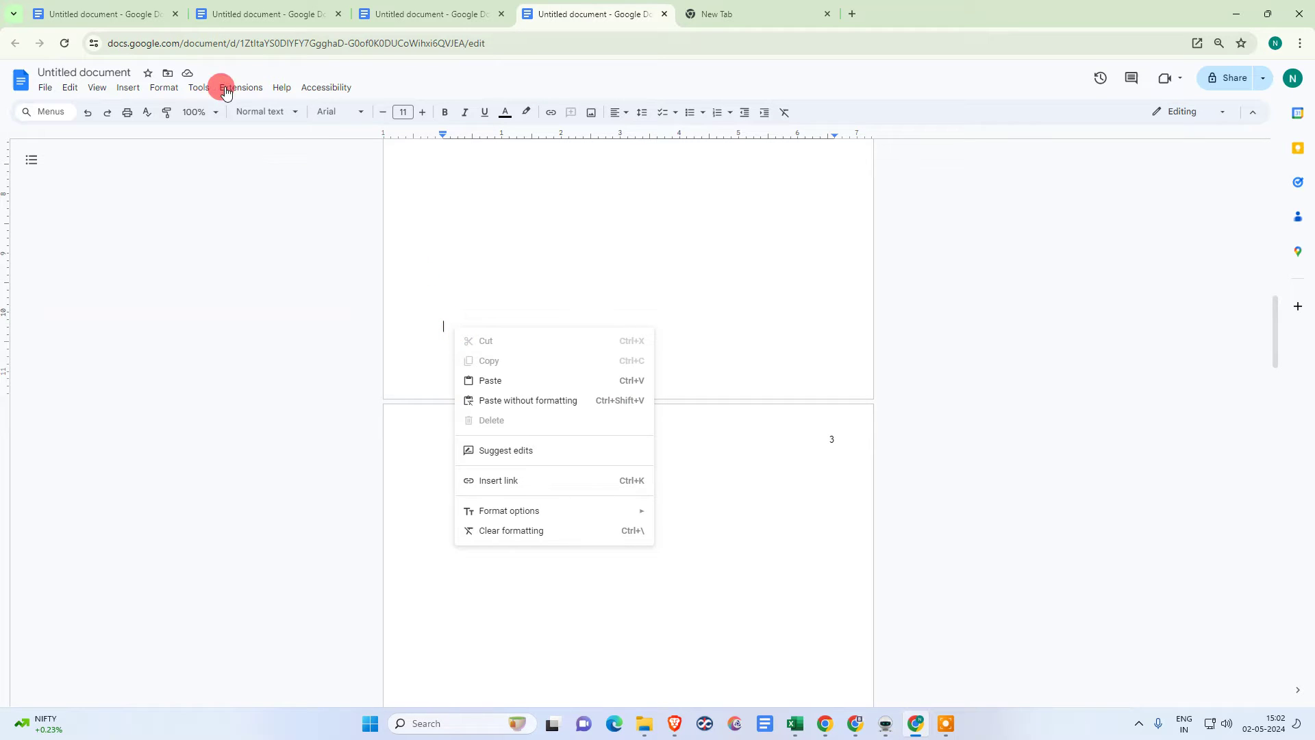
pyautogui.click(132, 87)
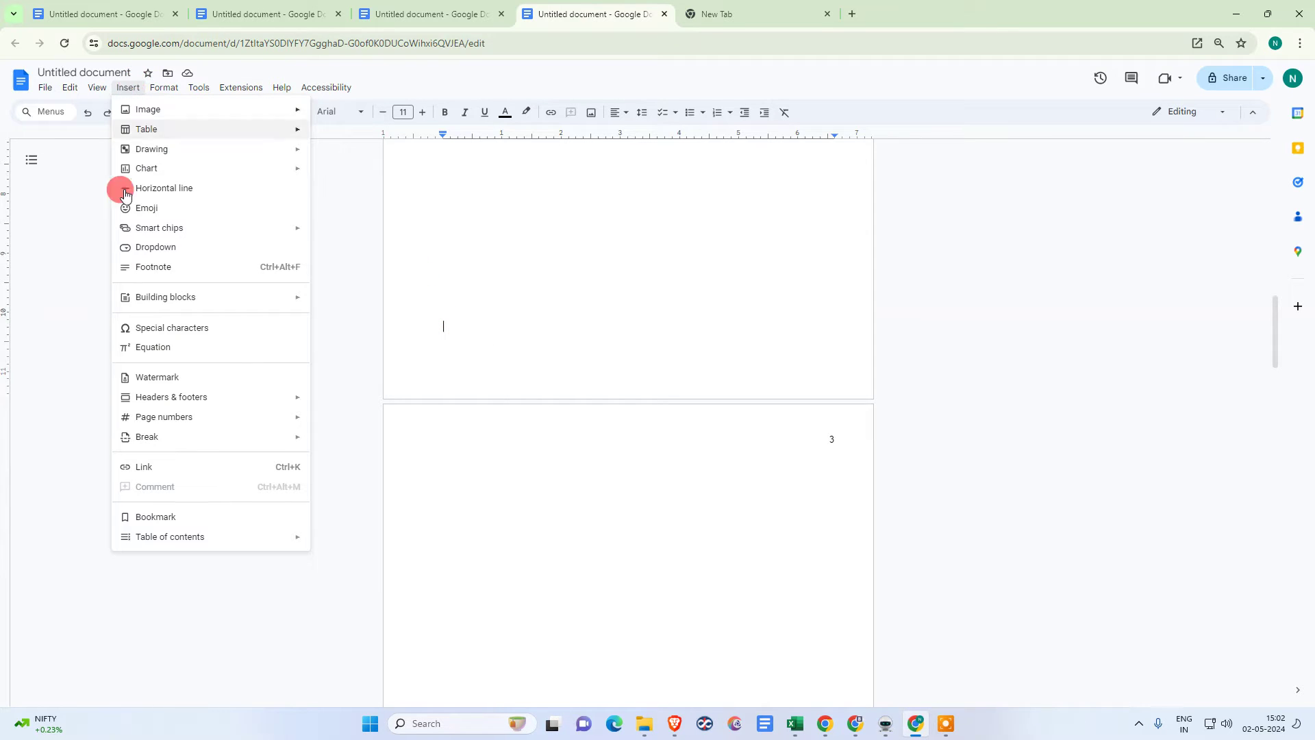
pyautogui.moveTo(212, 439)
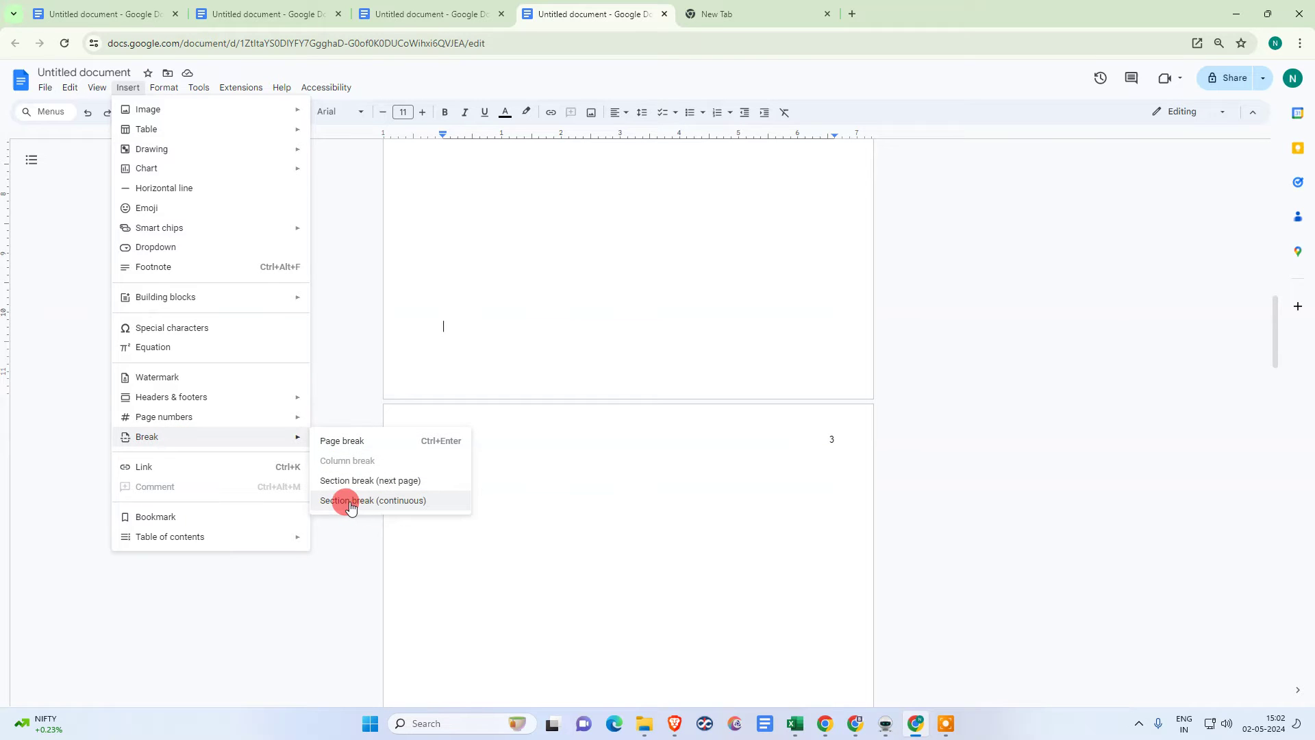
pyautogui.click(389, 482)
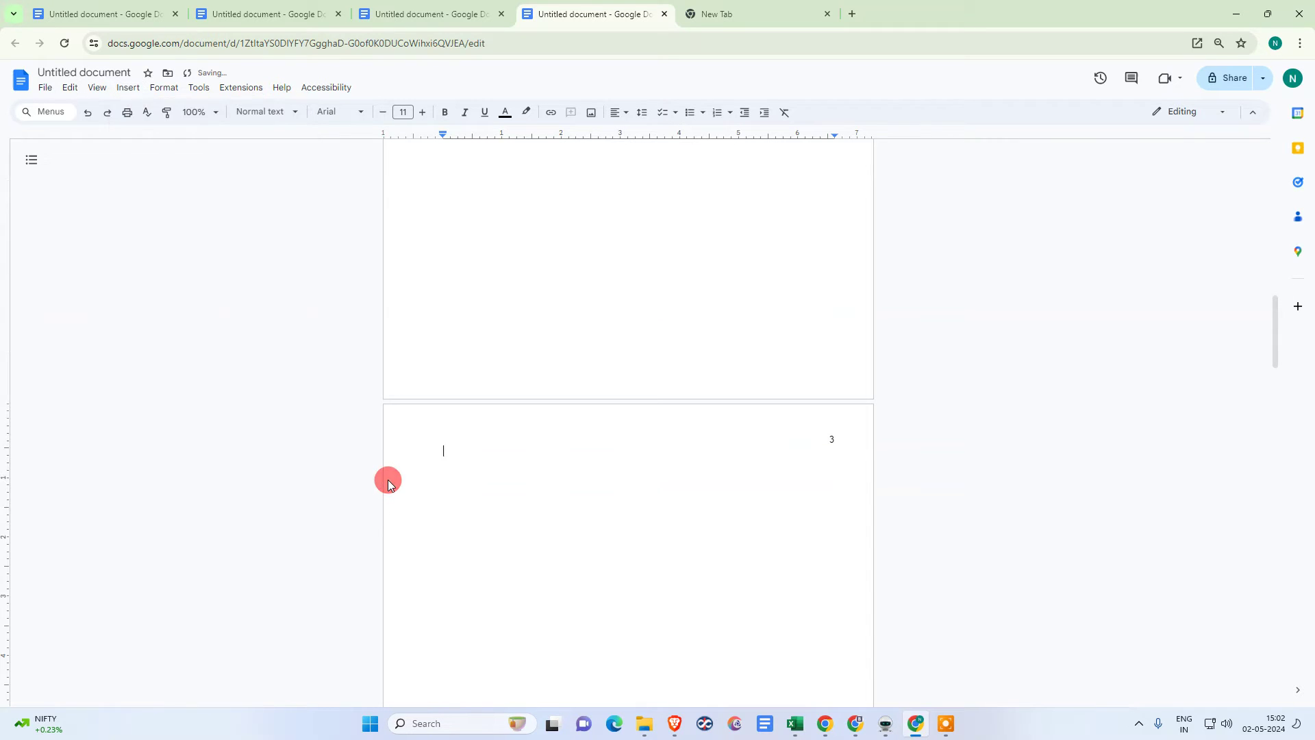
pyautogui.scroll(7, 472, 335)
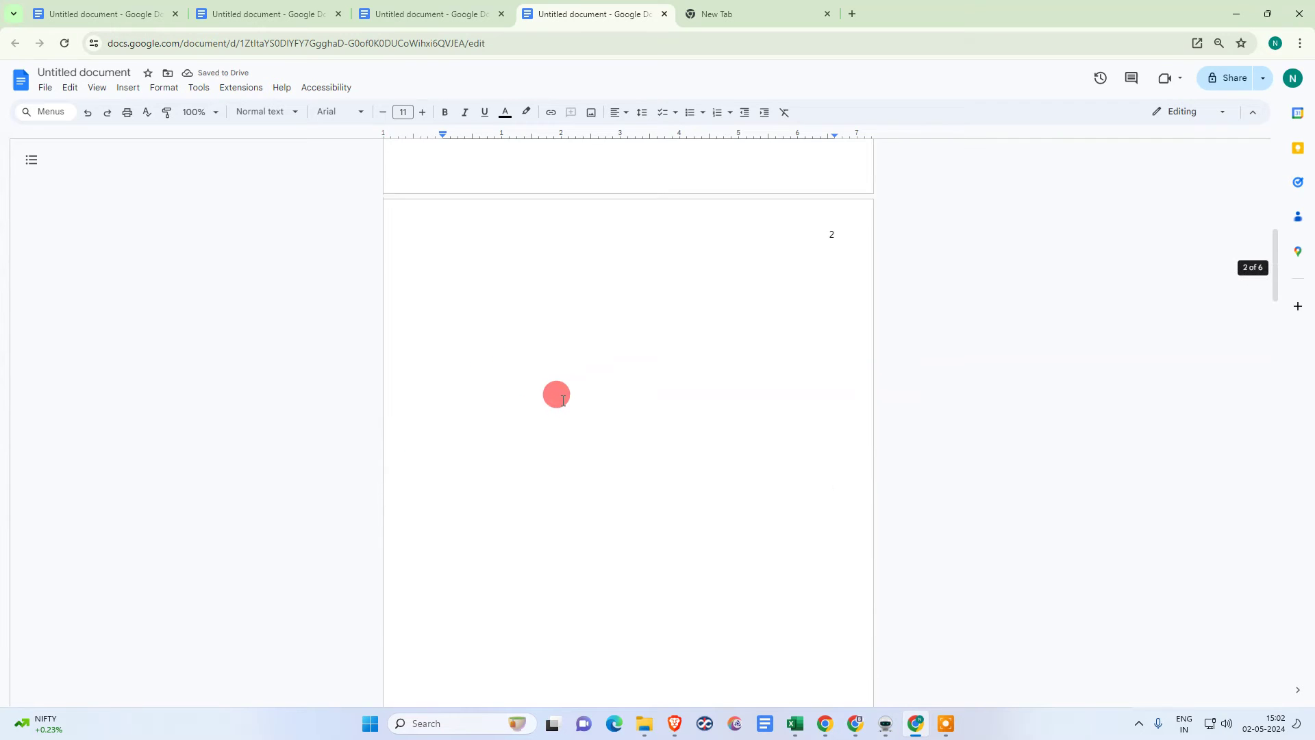
pyautogui.scroll(-4, 568, 397)
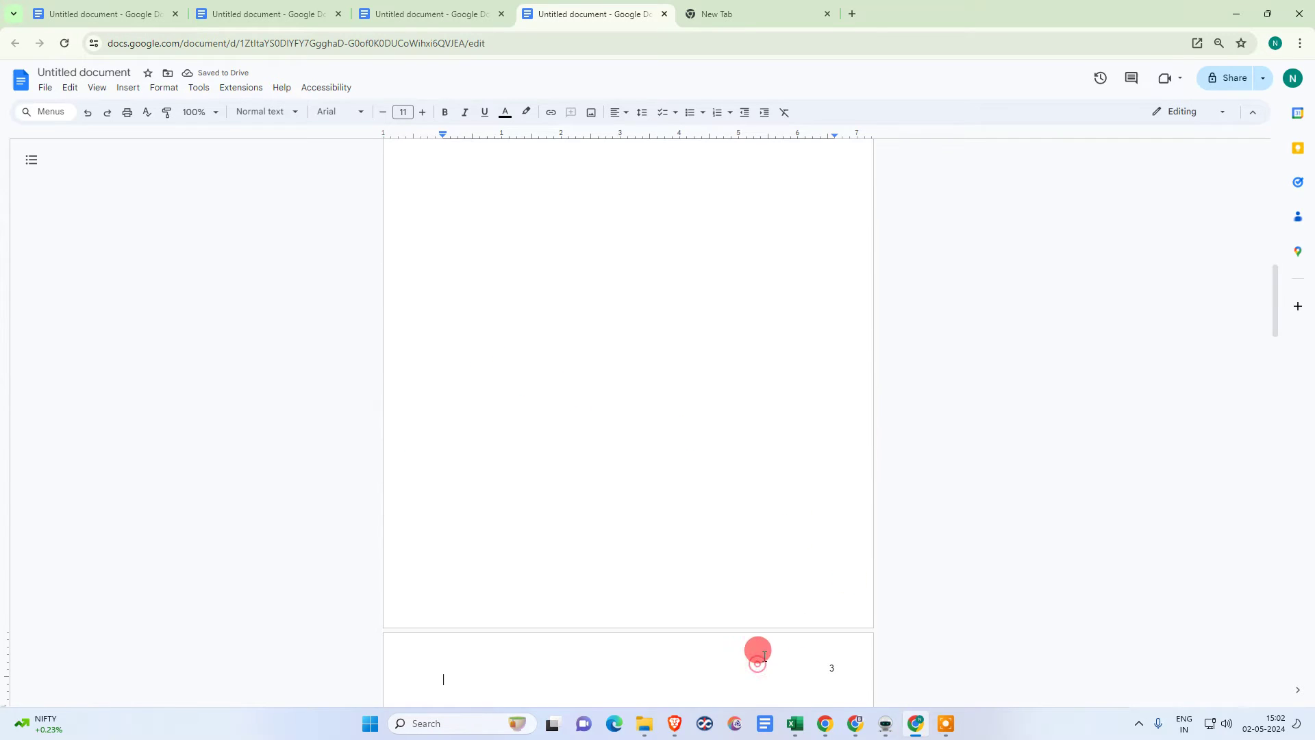
pyautogui.scroll(-5, 819, 557)
# - Inspect page 3's Header - Section 2, then return to the page body
pyautogui.doubleClick(692, 306)
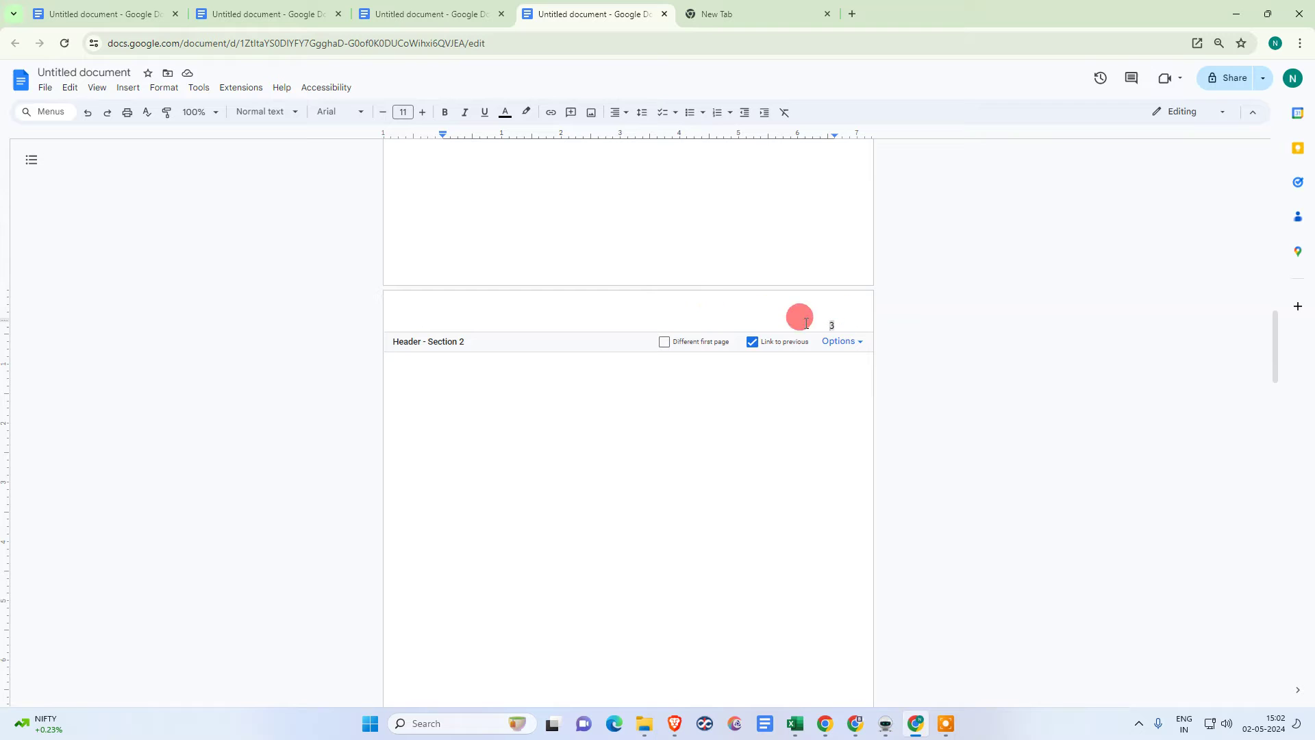
pyautogui.scroll(-2, 801, 420)
pyautogui.scroll(5, 801, 419)
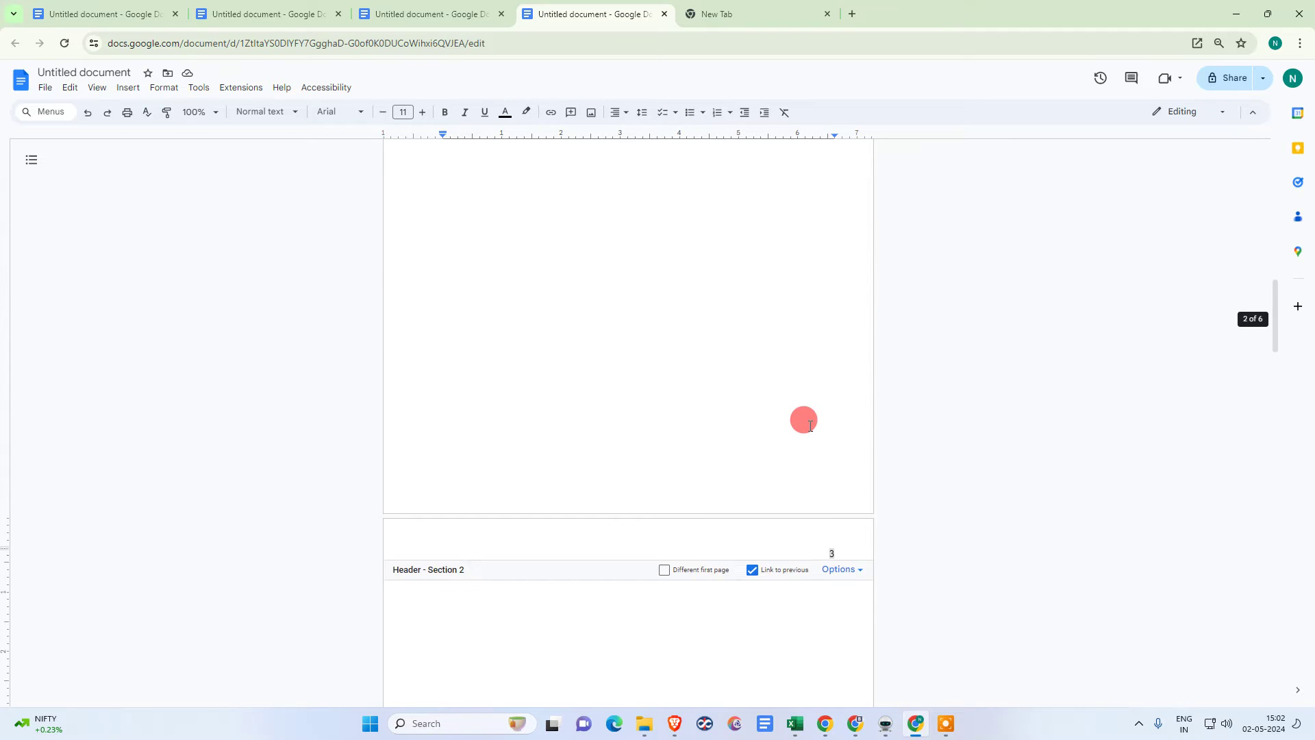
pyautogui.scroll(8, 809, 426)
pyautogui.scroll(-8, 809, 425)
pyautogui.click(397, 265)
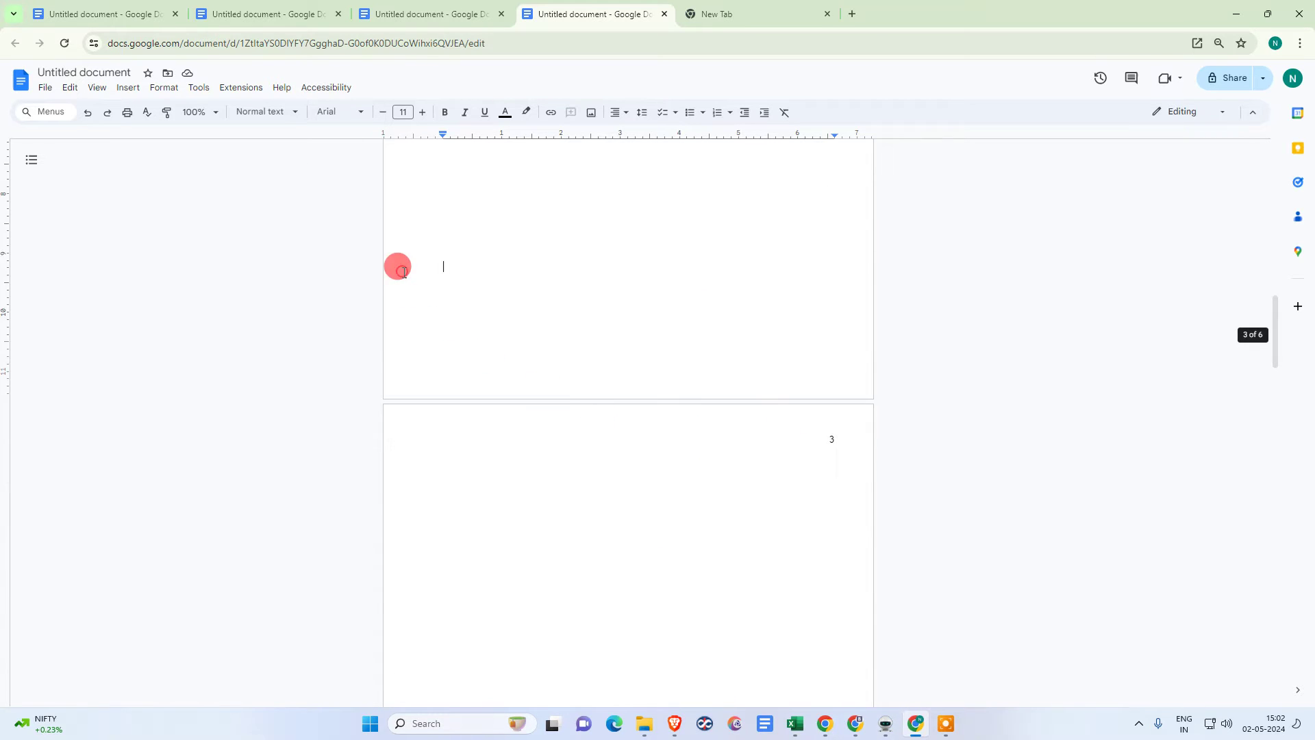
# - Insert a next-page section break so Section 3 starts on page 4
pyautogui.click(113, 92)
pyautogui.moveTo(199, 436)
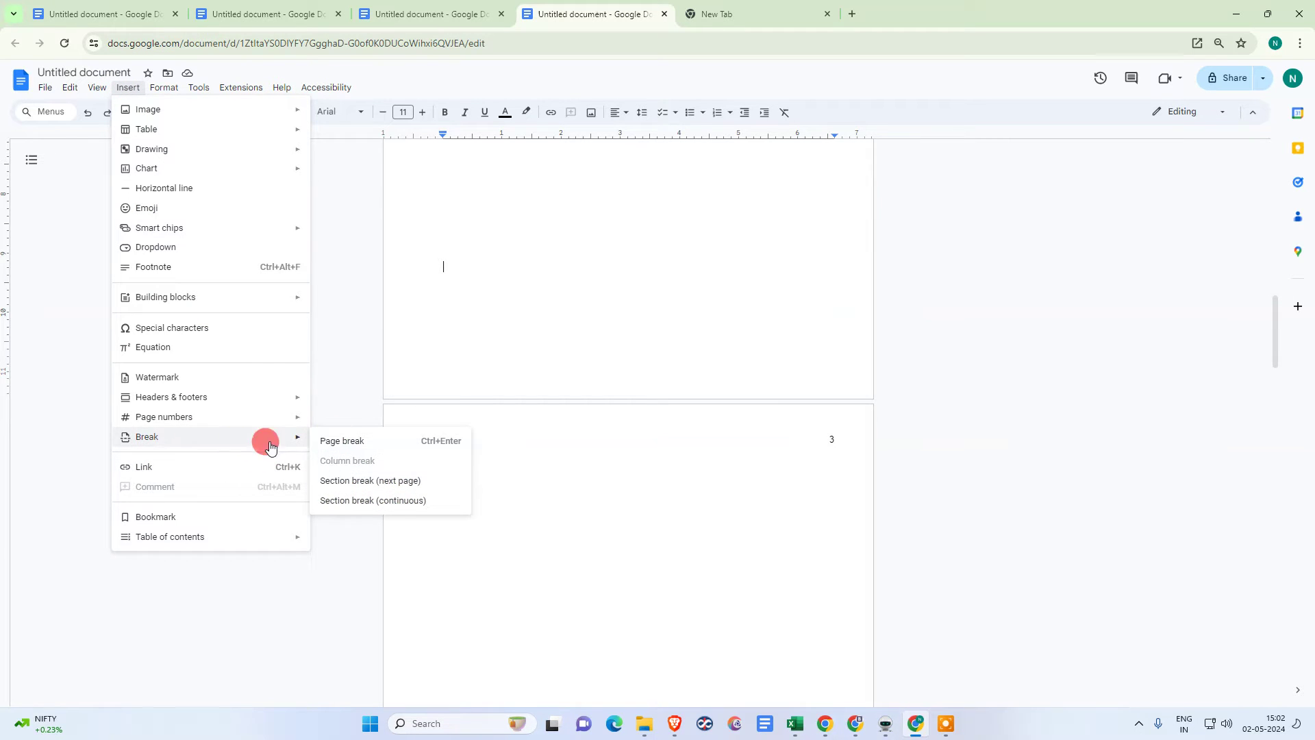
pyautogui.click(402, 482)
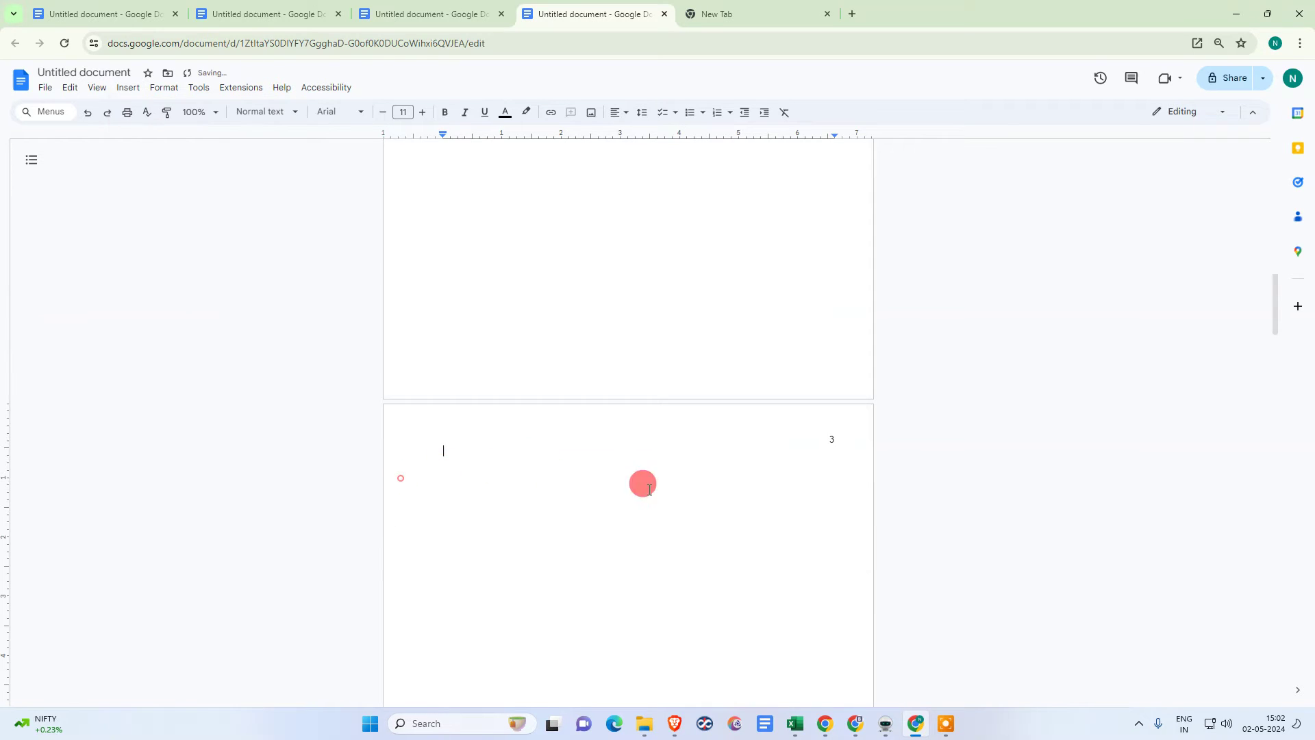
pyautogui.scroll(5, 708, 462)
pyautogui.scroll(-4, 714, 470)
# - Inspect the page 3 and page 2 headers to check each section
pyautogui.doubleClick(695, 436)
pyautogui.scroll(5, 698, 440)
pyautogui.click(740, 247)
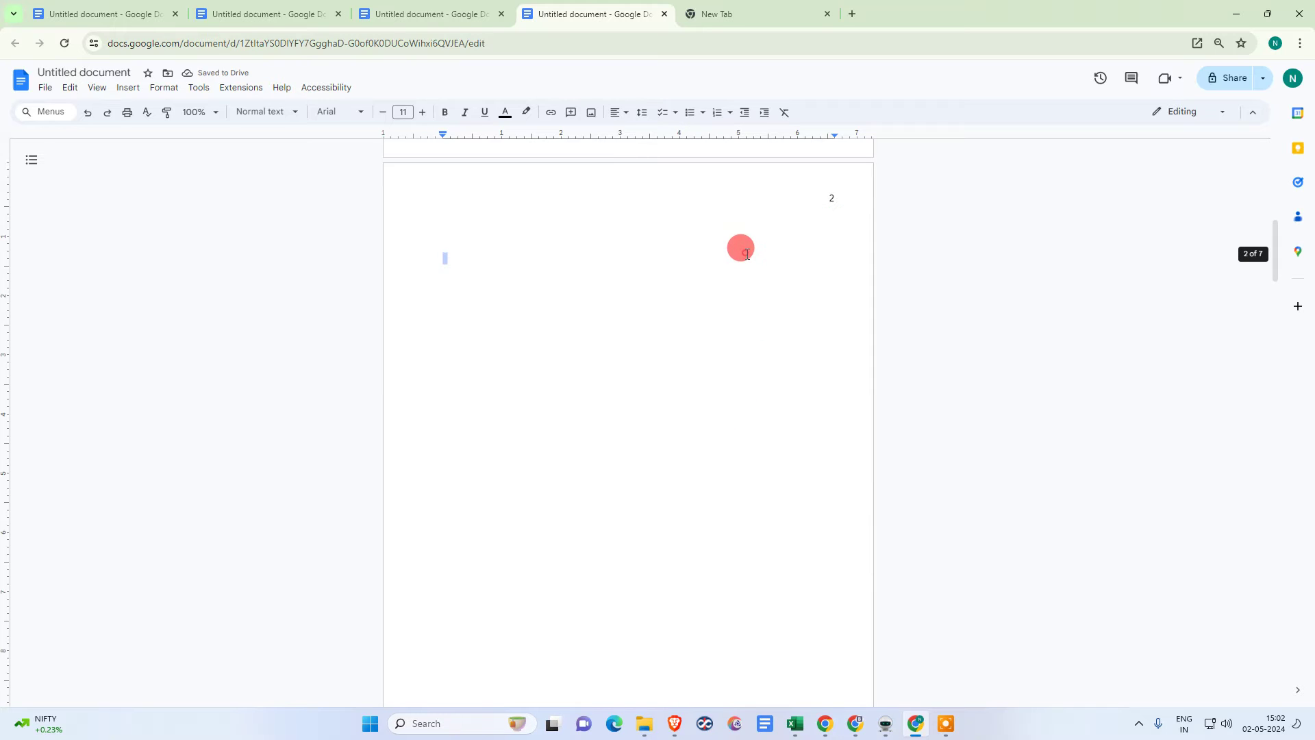
pyautogui.doubleClick(699, 185)
pyautogui.scroll(-7, 770, 427)
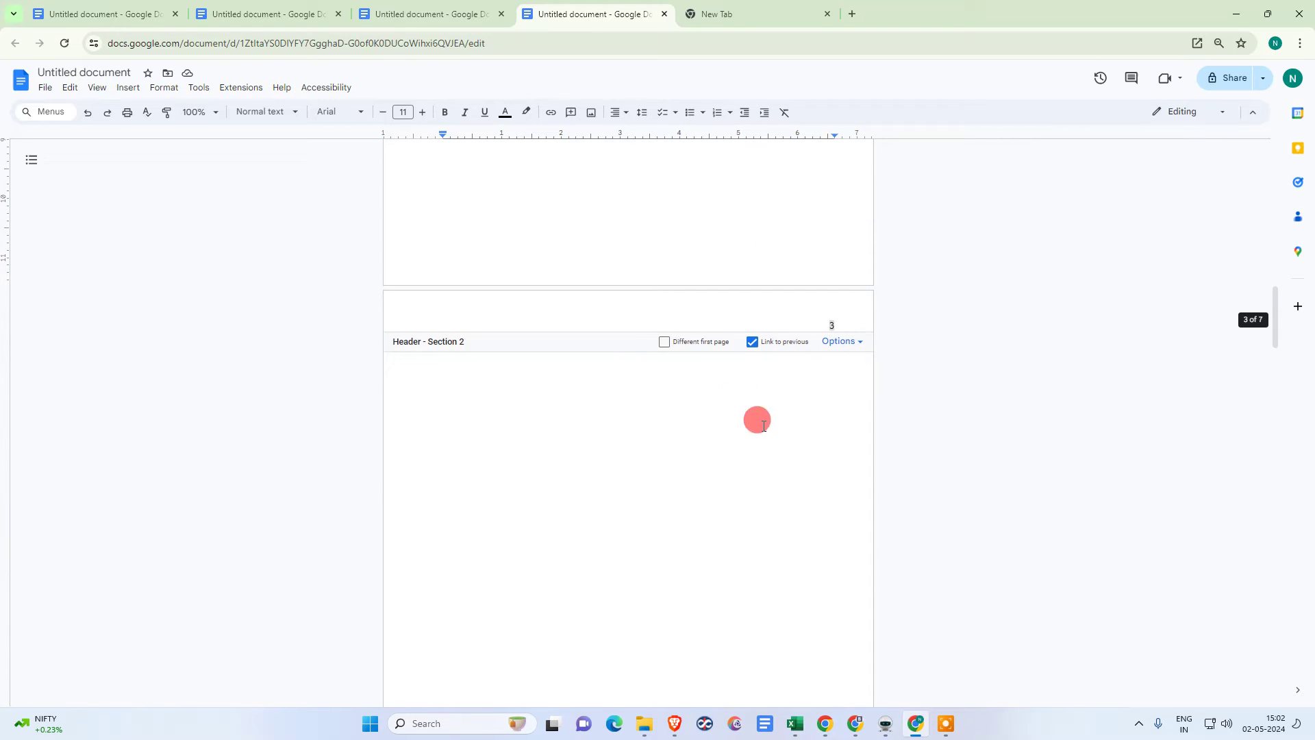
pyautogui.scroll(-10, 728, 420)
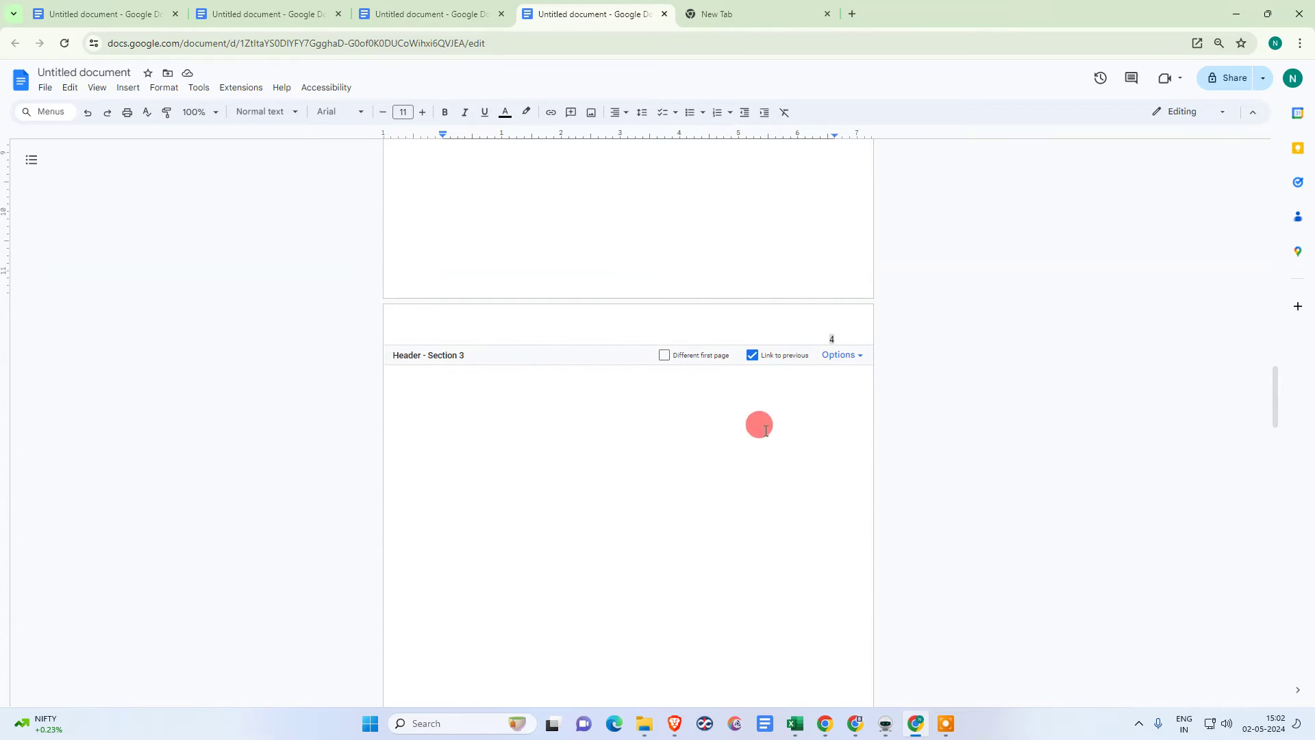
pyautogui.scroll(10, 788, 459)
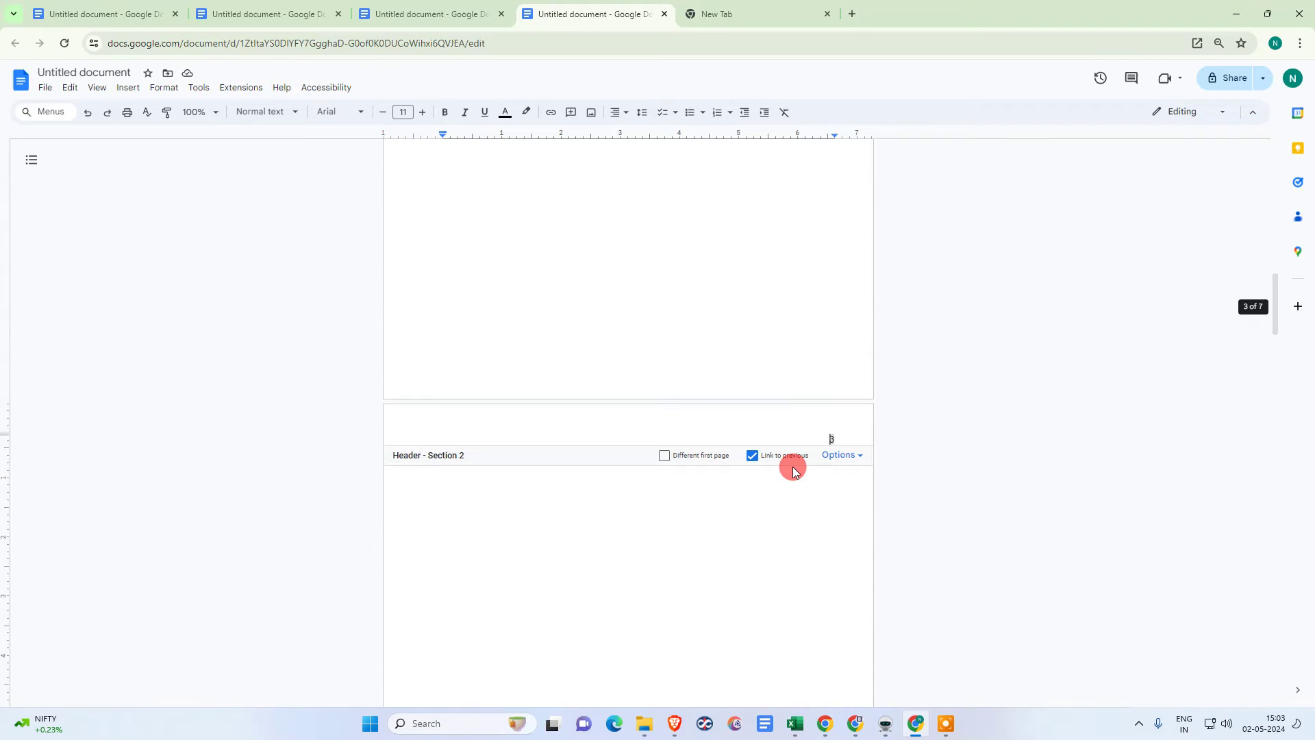
# - Reopen the page 3 header and select its page number 2
pyautogui.click(683, 514)
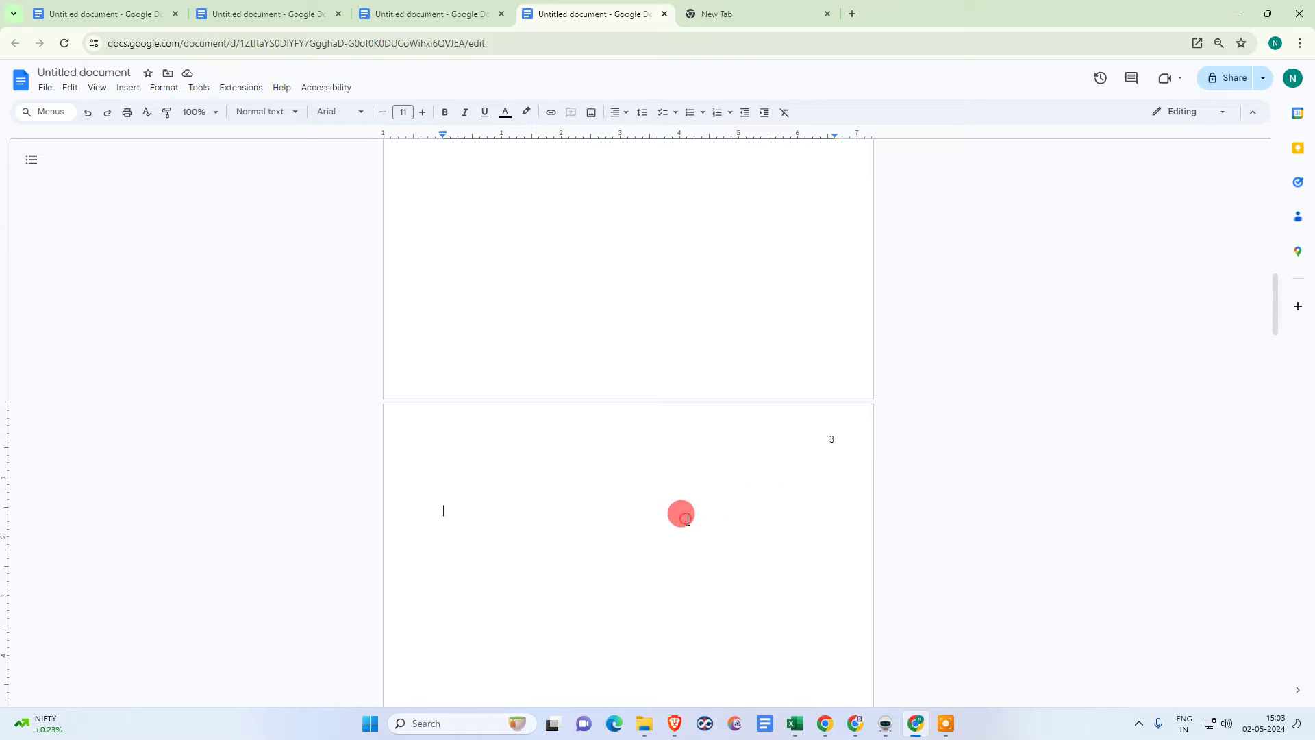
pyautogui.click(590, 430)
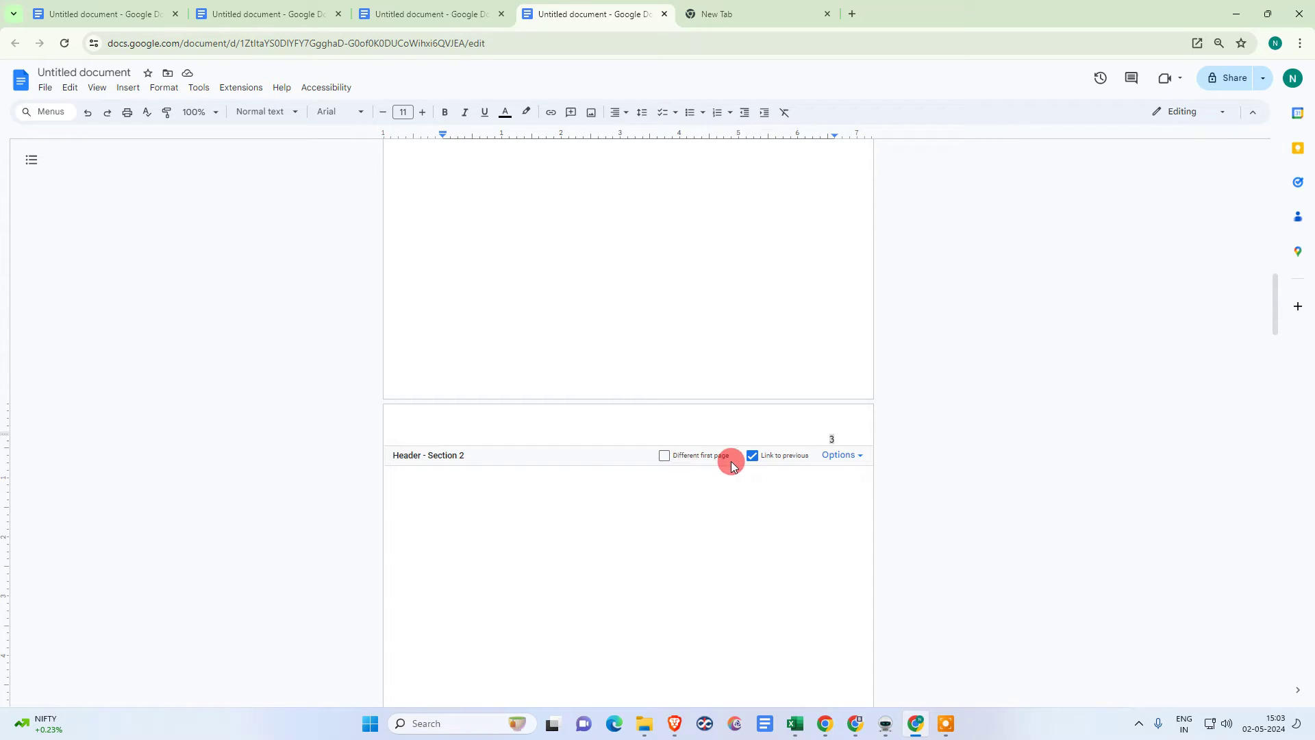
pyautogui.scroll(20, 775, 457)
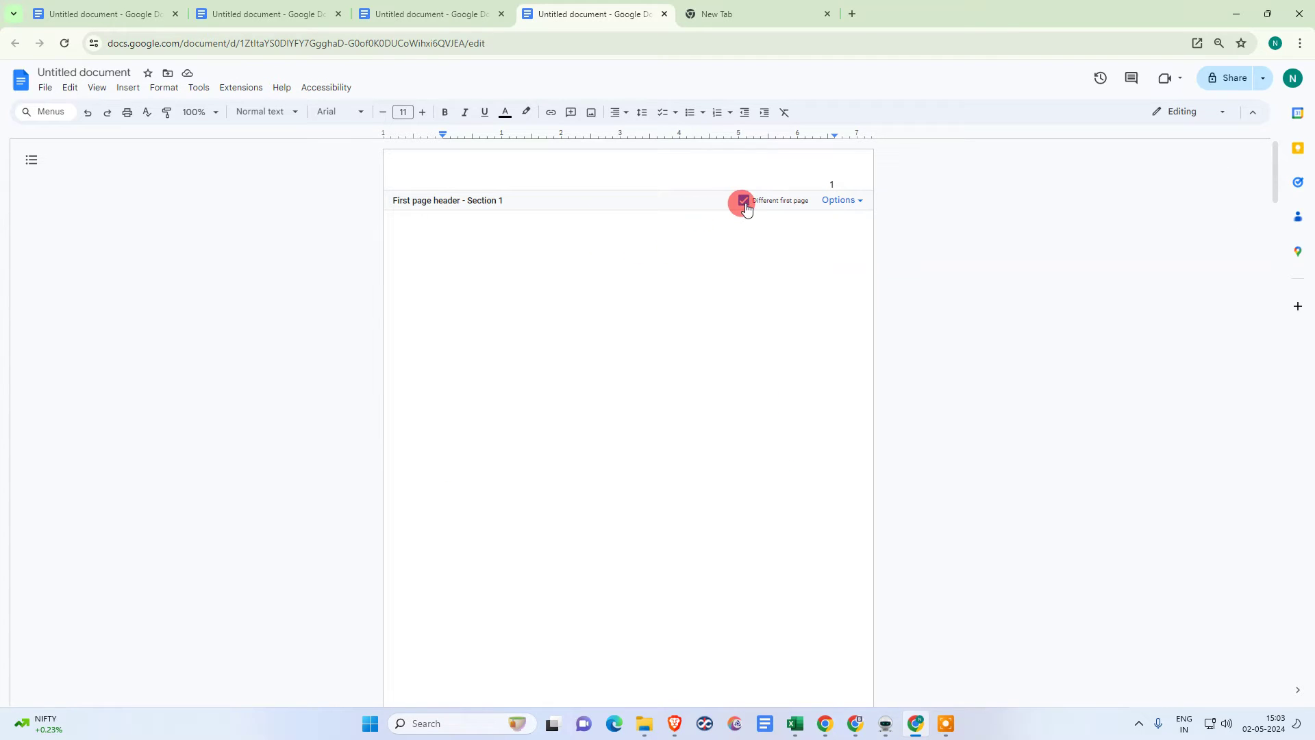
pyautogui.scroll(-9, 745, 363)
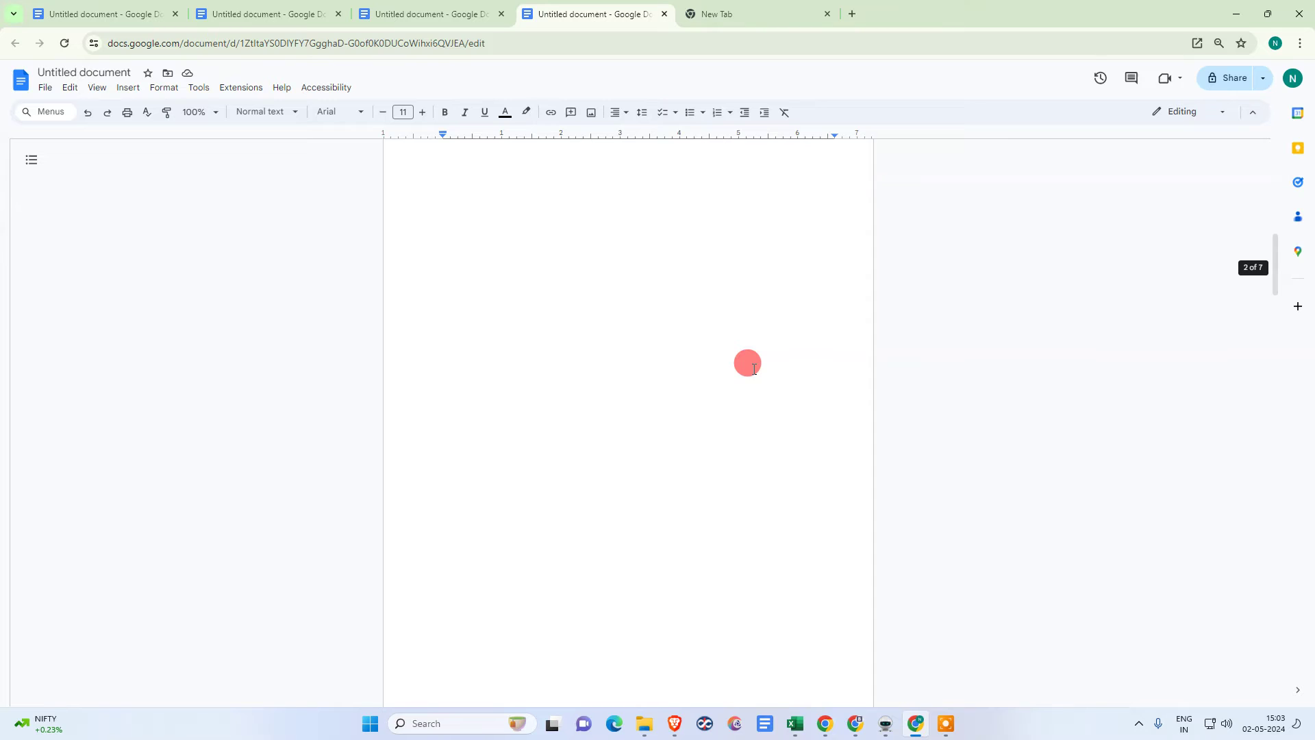
pyautogui.moveTo(711, 306); pyautogui.dragTo(709, 349)
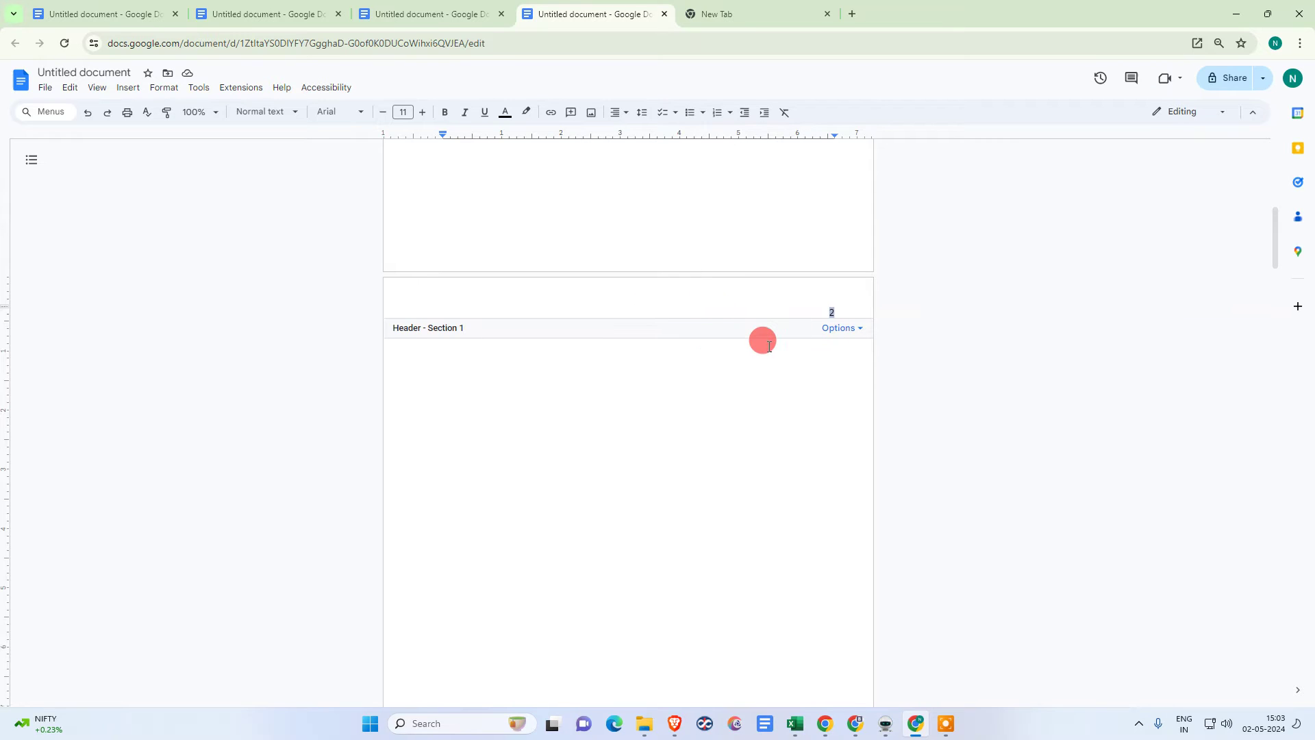
# - Scroll through the seven pages to review each section's header numbers
pyautogui.scroll(9, 764, 342)
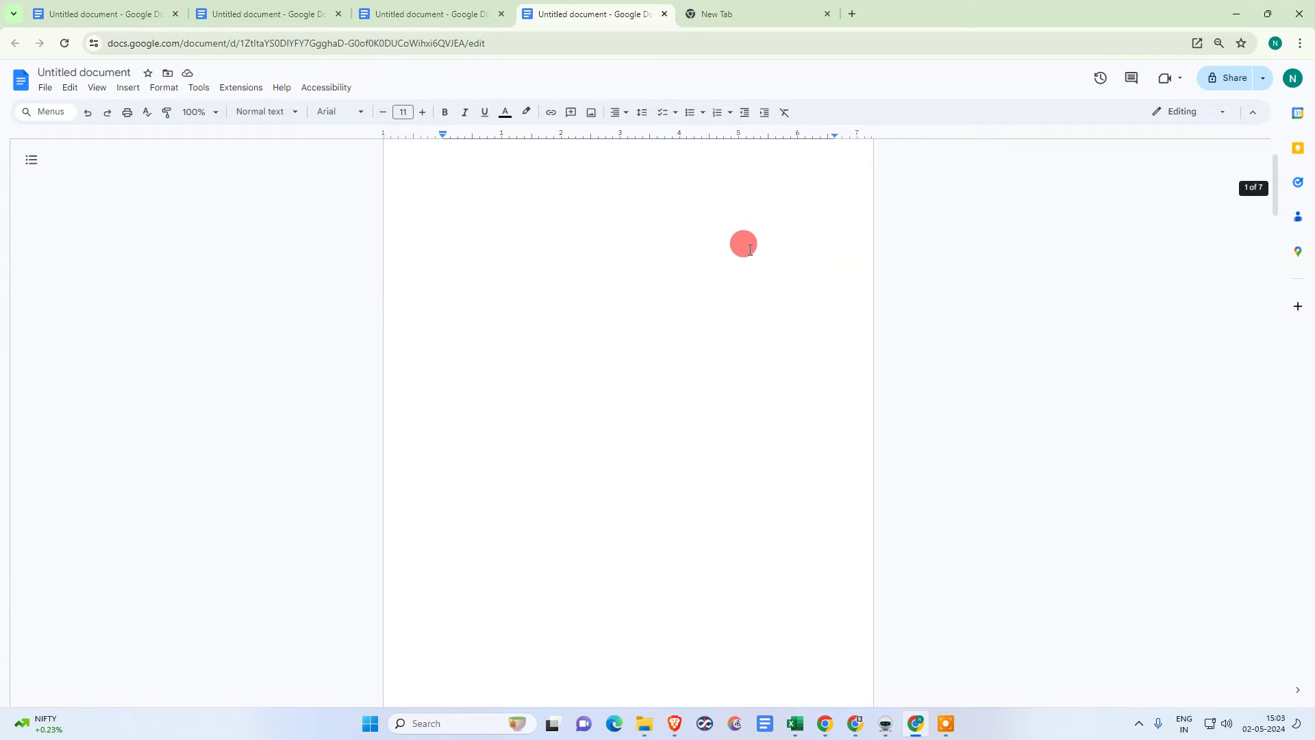
pyautogui.scroll(-3, 548, 303)
pyautogui.scroll(-20, 549, 304)
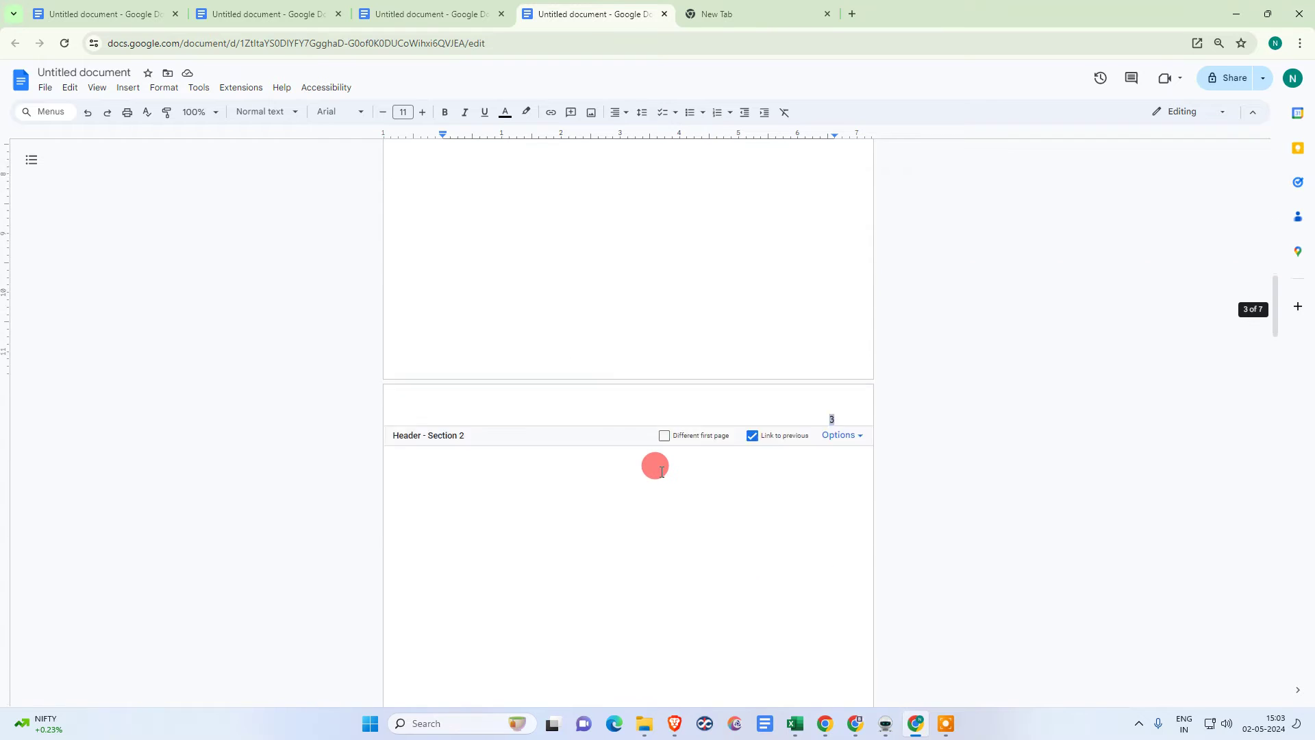
pyautogui.scroll(5, 687, 445)
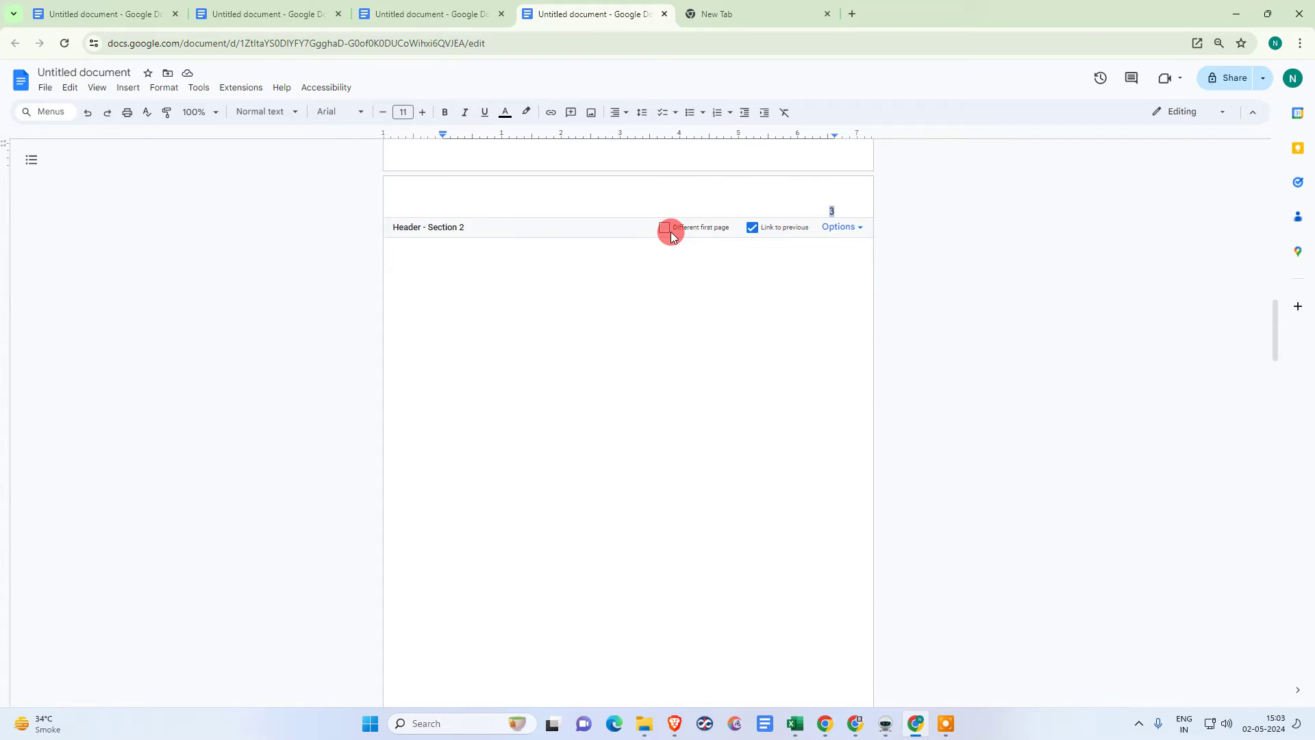
pyautogui.scroll(-9, 733, 496)
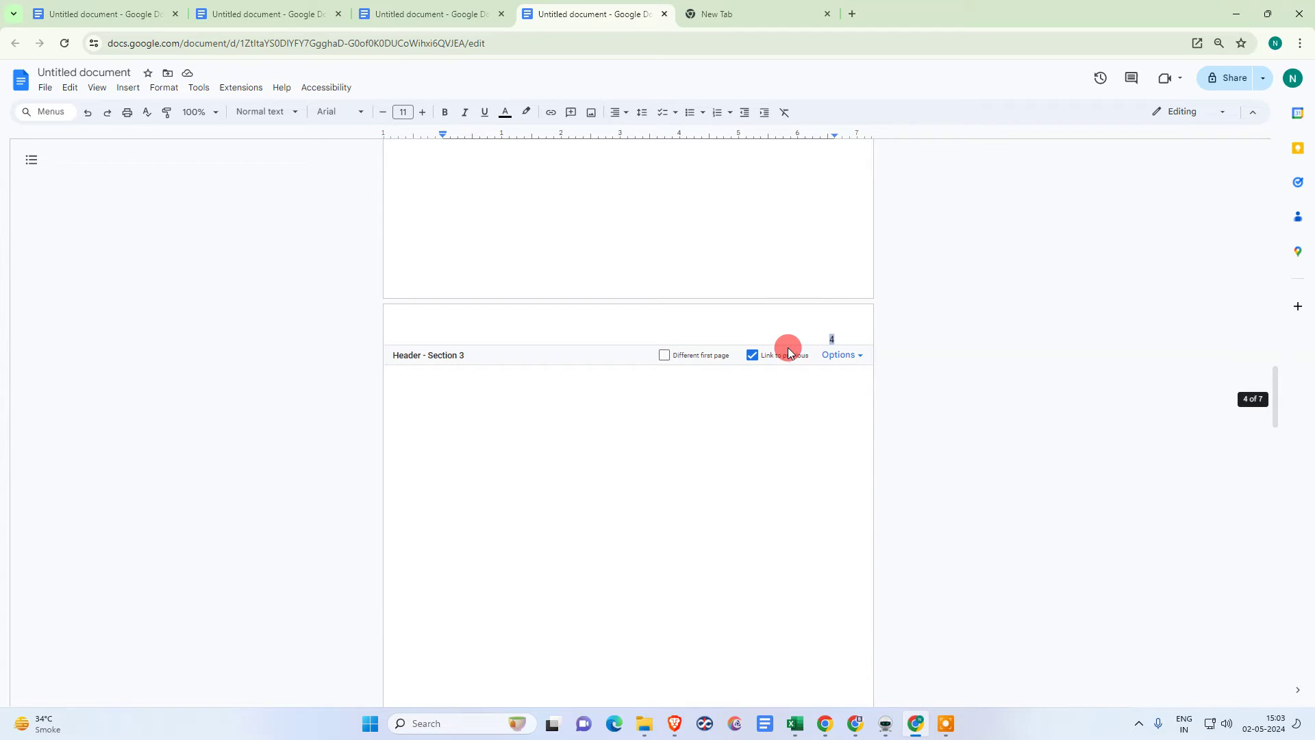
pyautogui.scroll(9, 834, 414)
pyautogui.scroll(10, 852, 315)
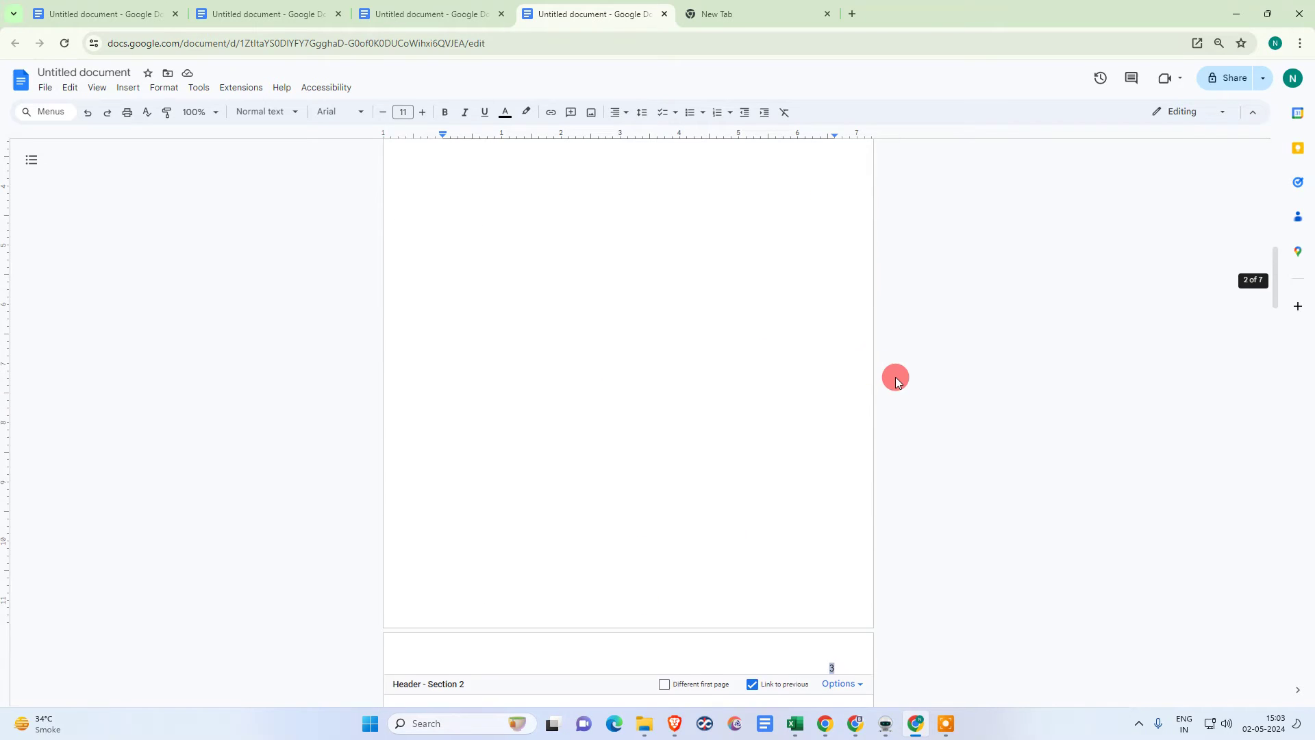
pyautogui.scroll(-20, 875, 418)
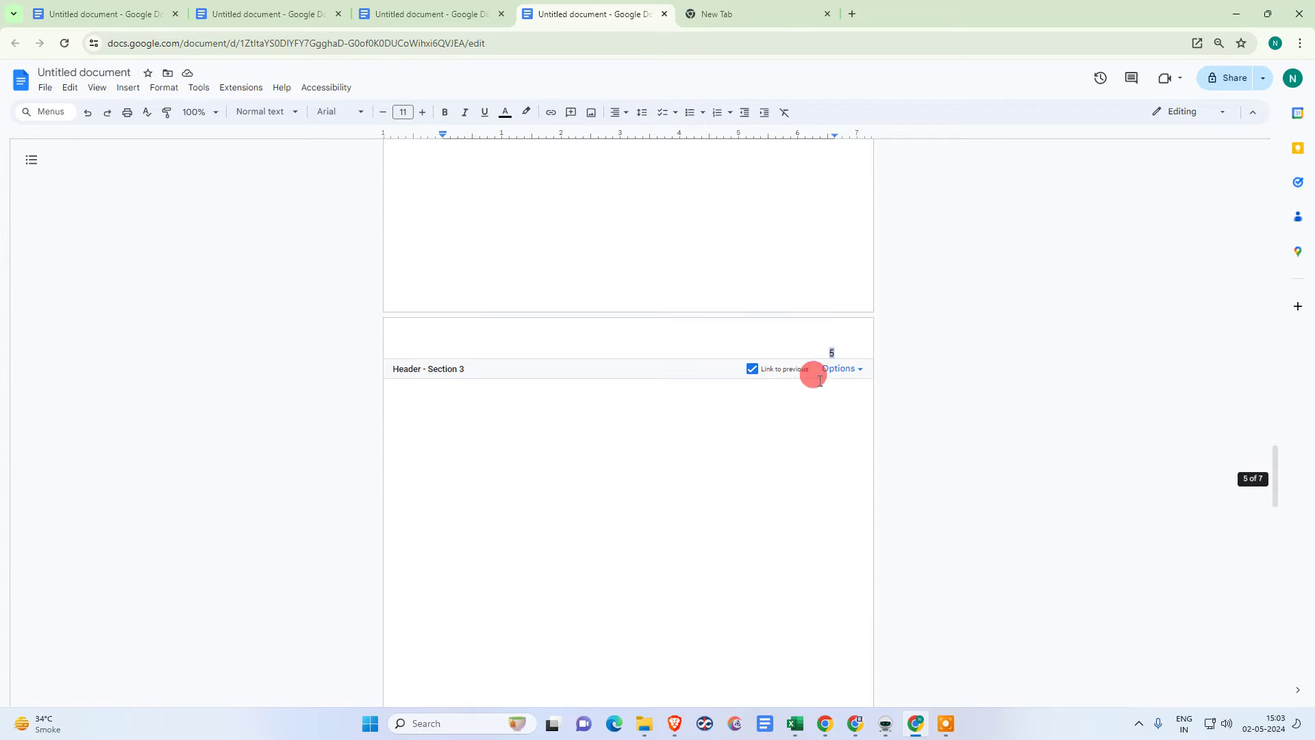
pyautogui.scroll(15, 859, 473)
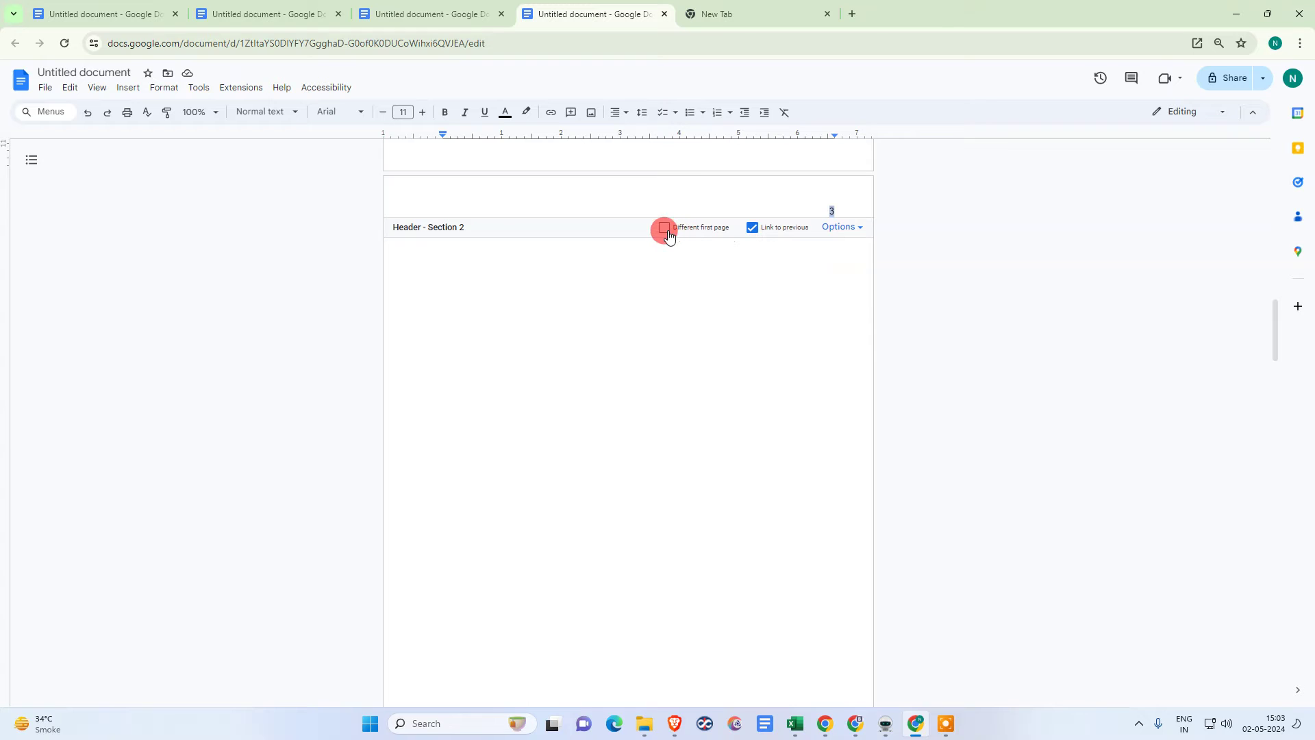
pyautogui.scroll(-9, 687, 443)
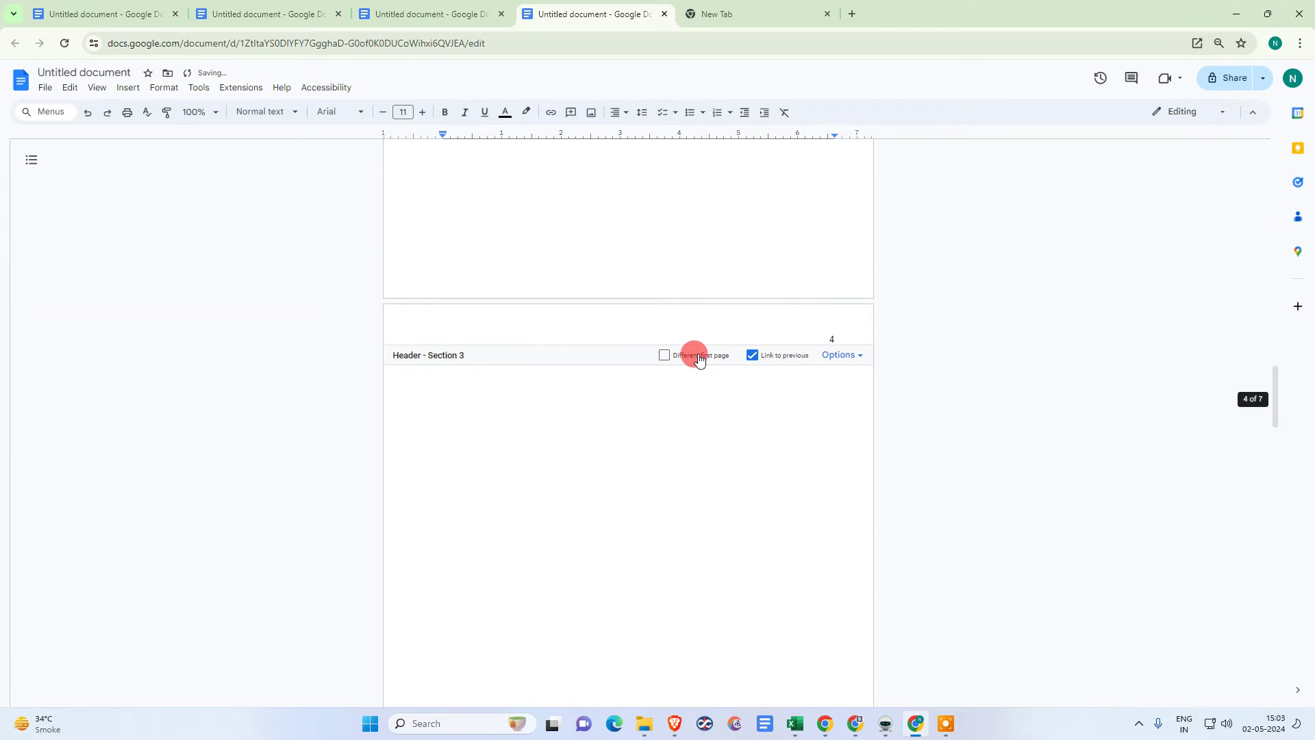
pyautogui.click(664, 355)
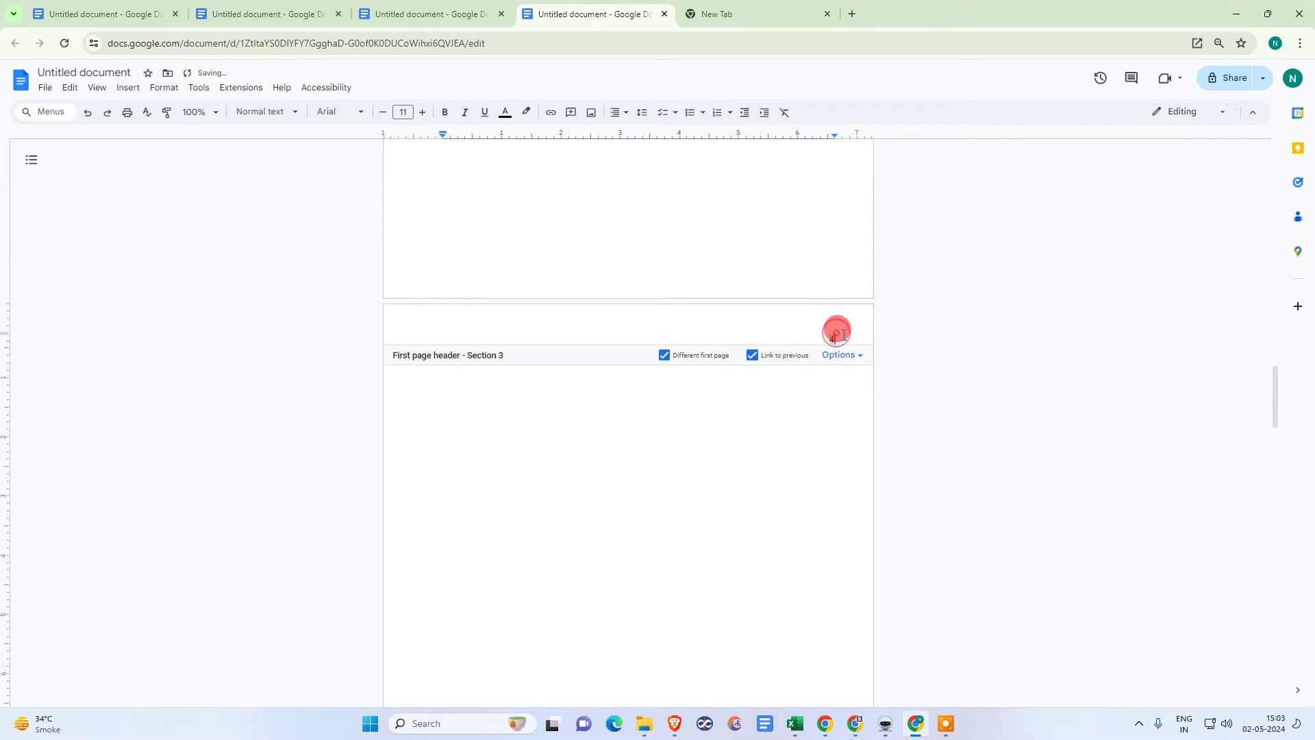
pyautogui.scroll(9, 842, 335)
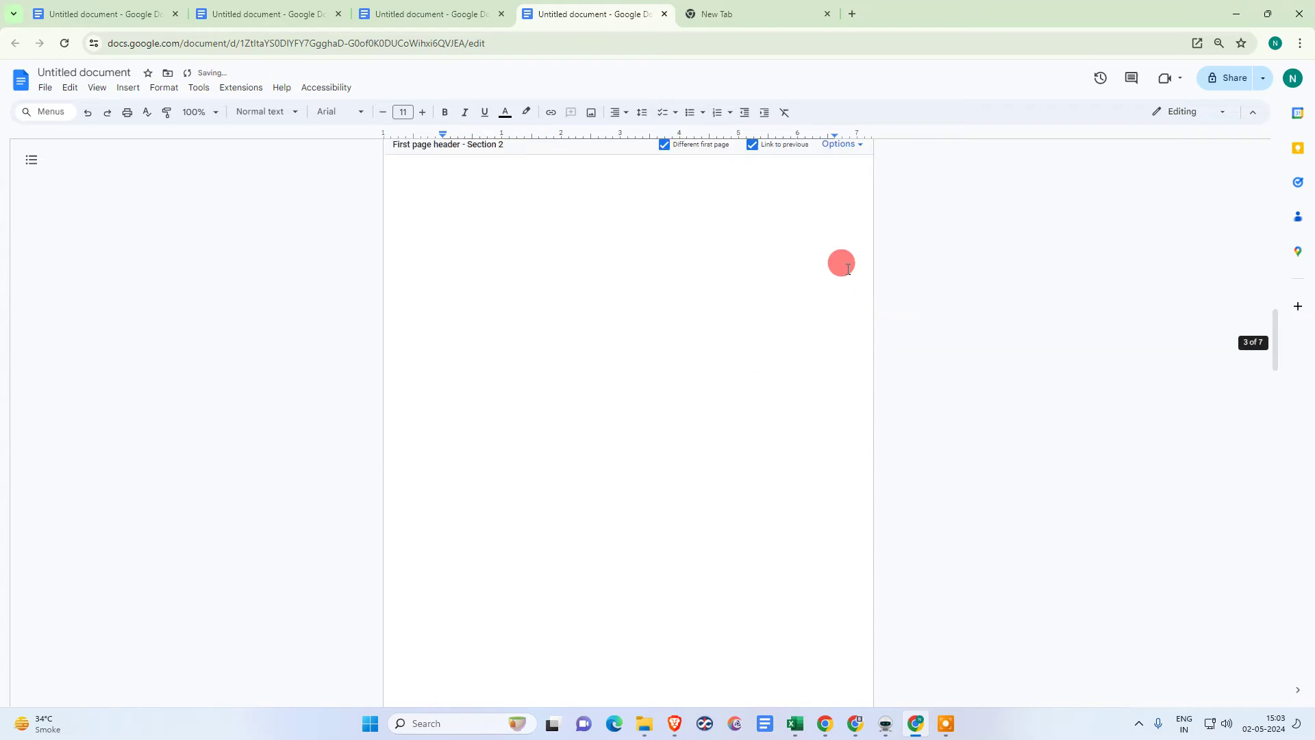
pyautogui.scroll(15, 842, 315)
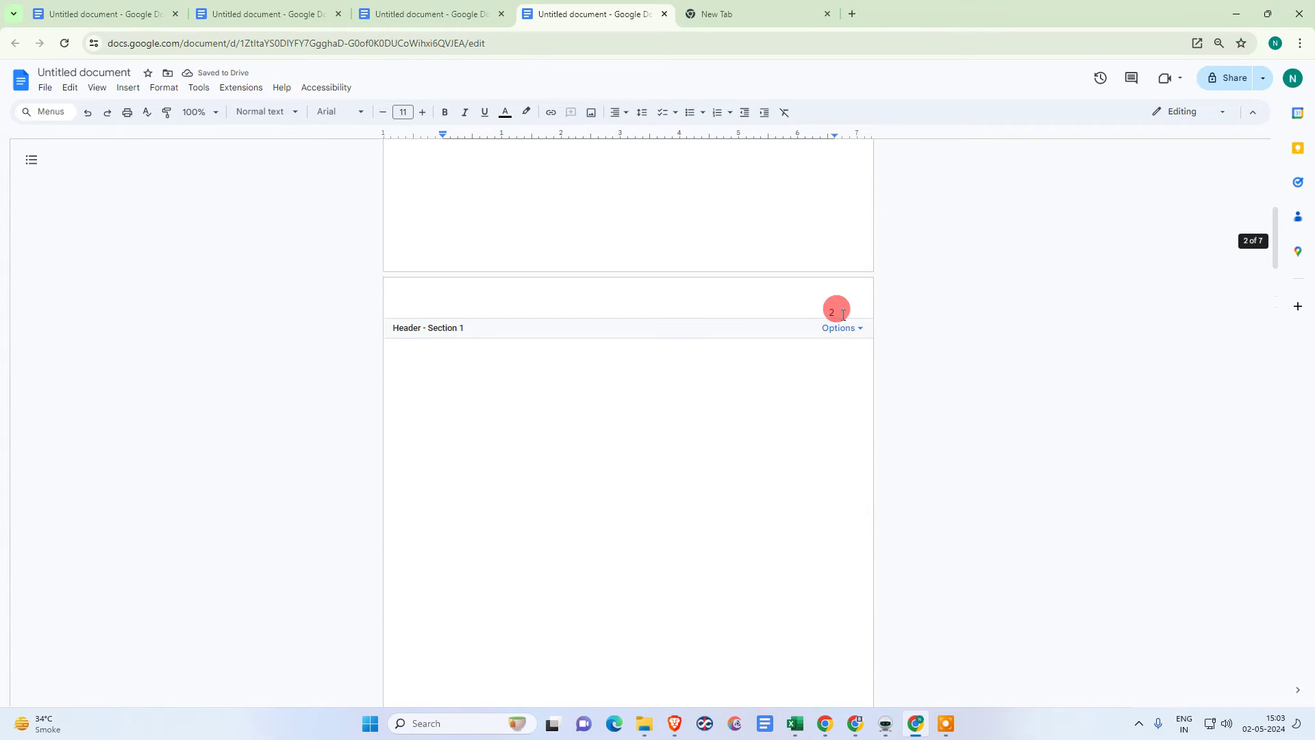
pyautogui.scroll(3, 798, 375)
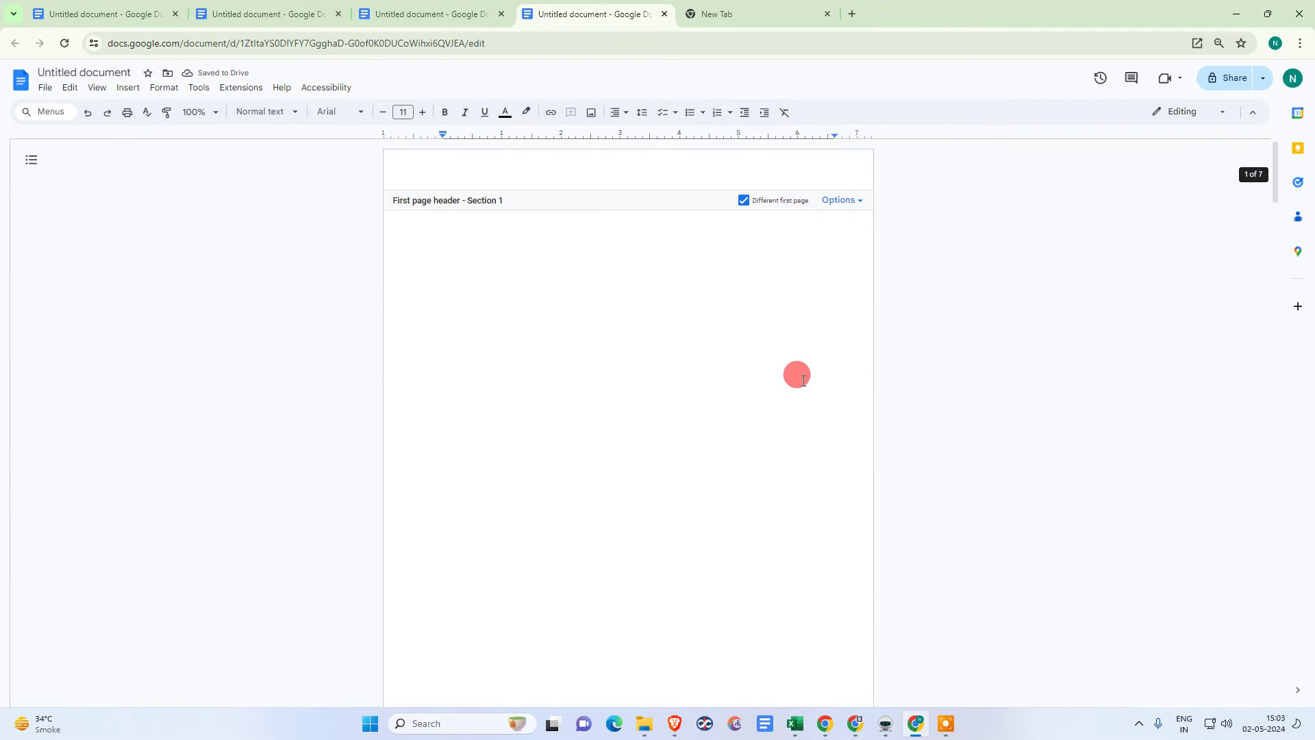
pyautogui.click(833, 167)
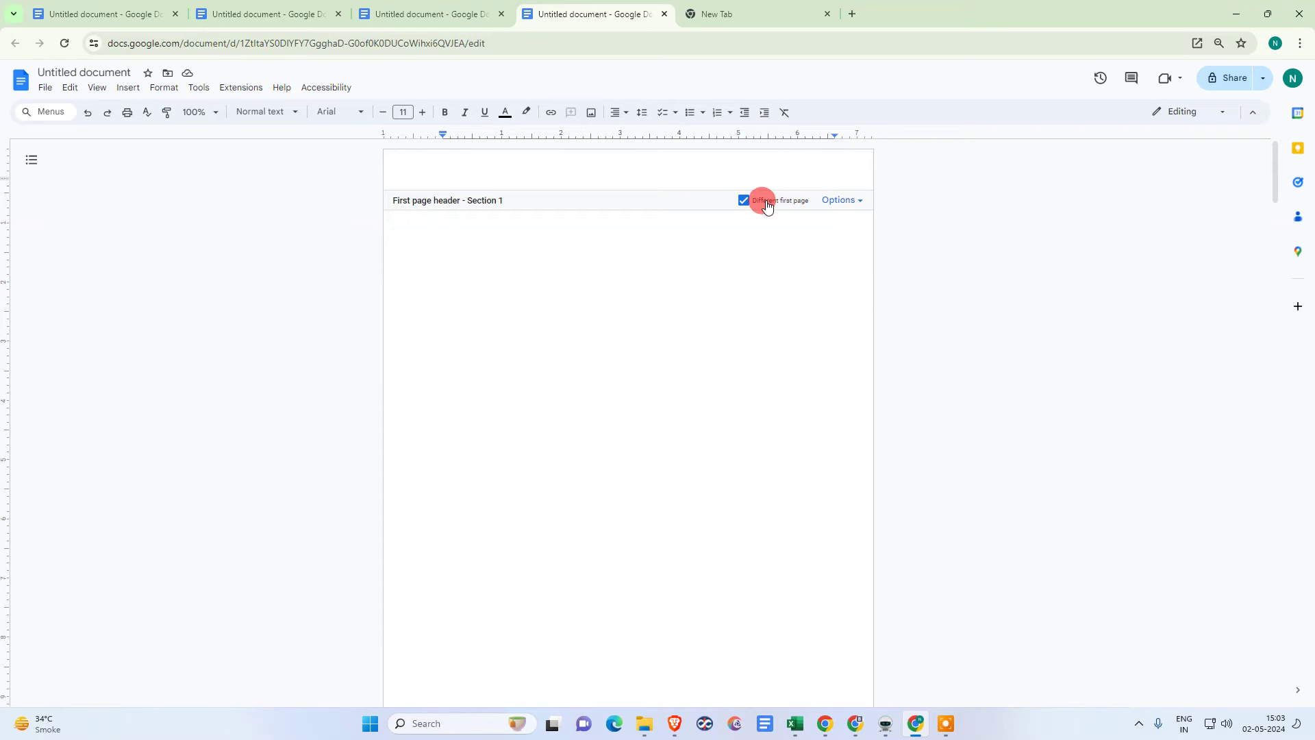
pyautogui.scroll(-10, 795, 230)
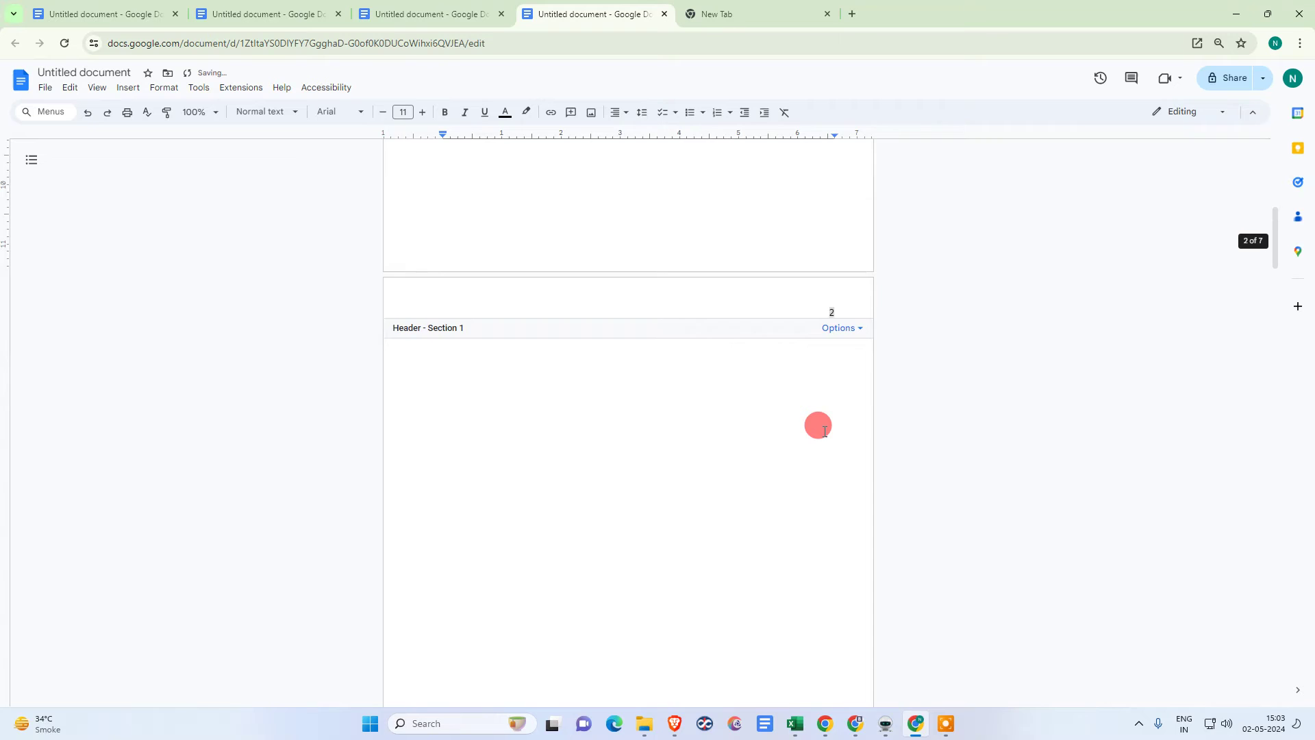
pyautogui.scroll(-7, 818, 428)
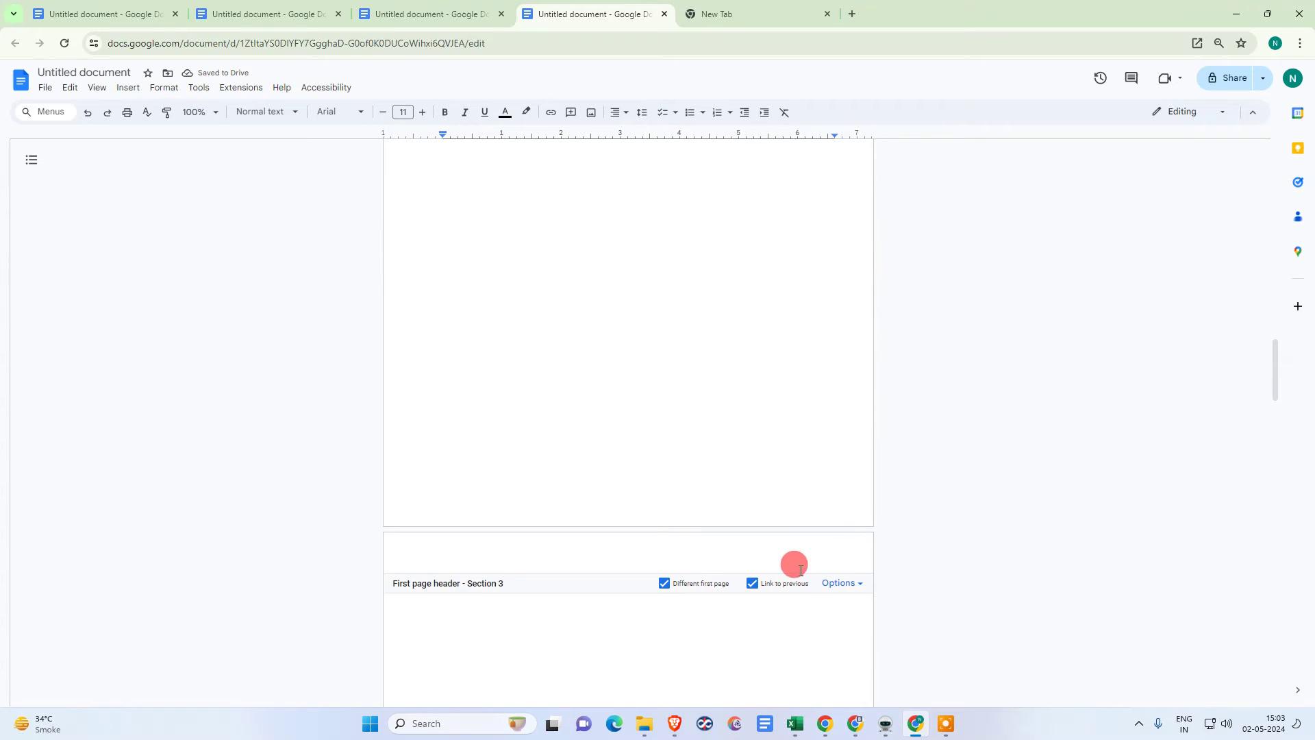
pyautogui.scroll(15, 857, 499)
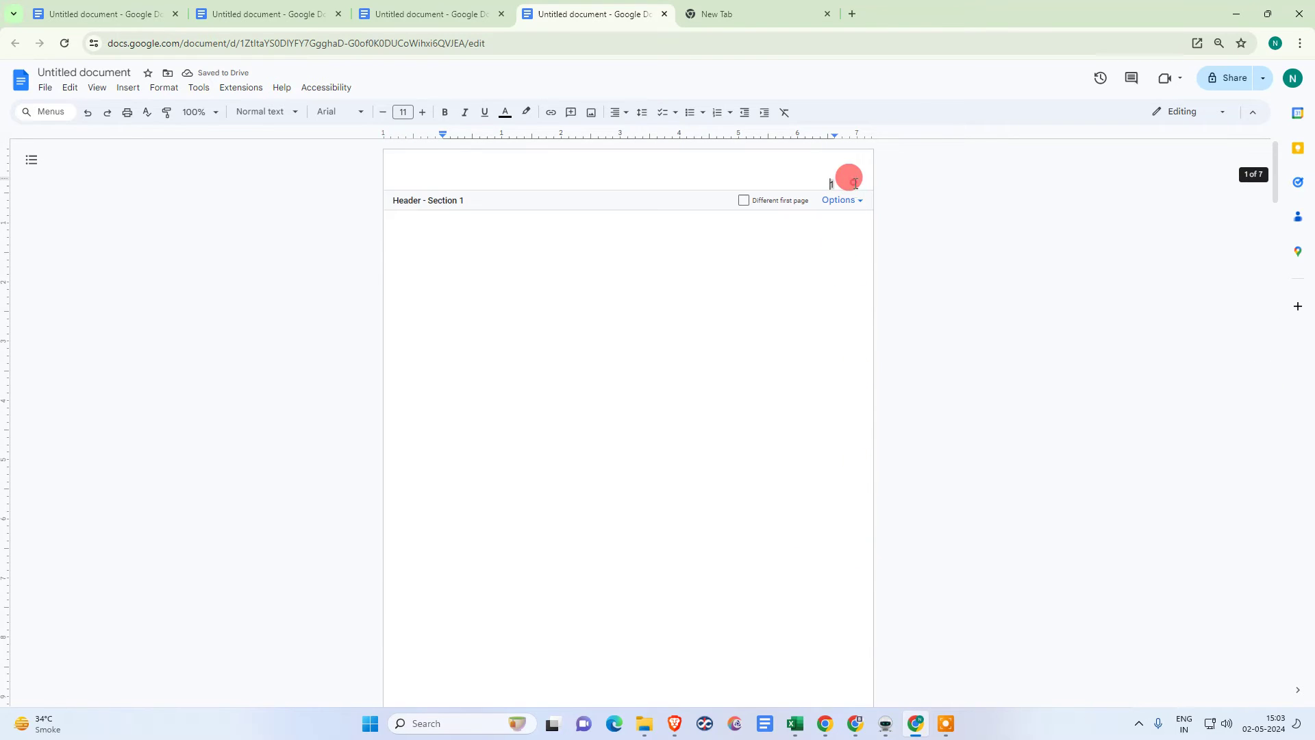
pyautogui.scroll(-15, 874, 481)
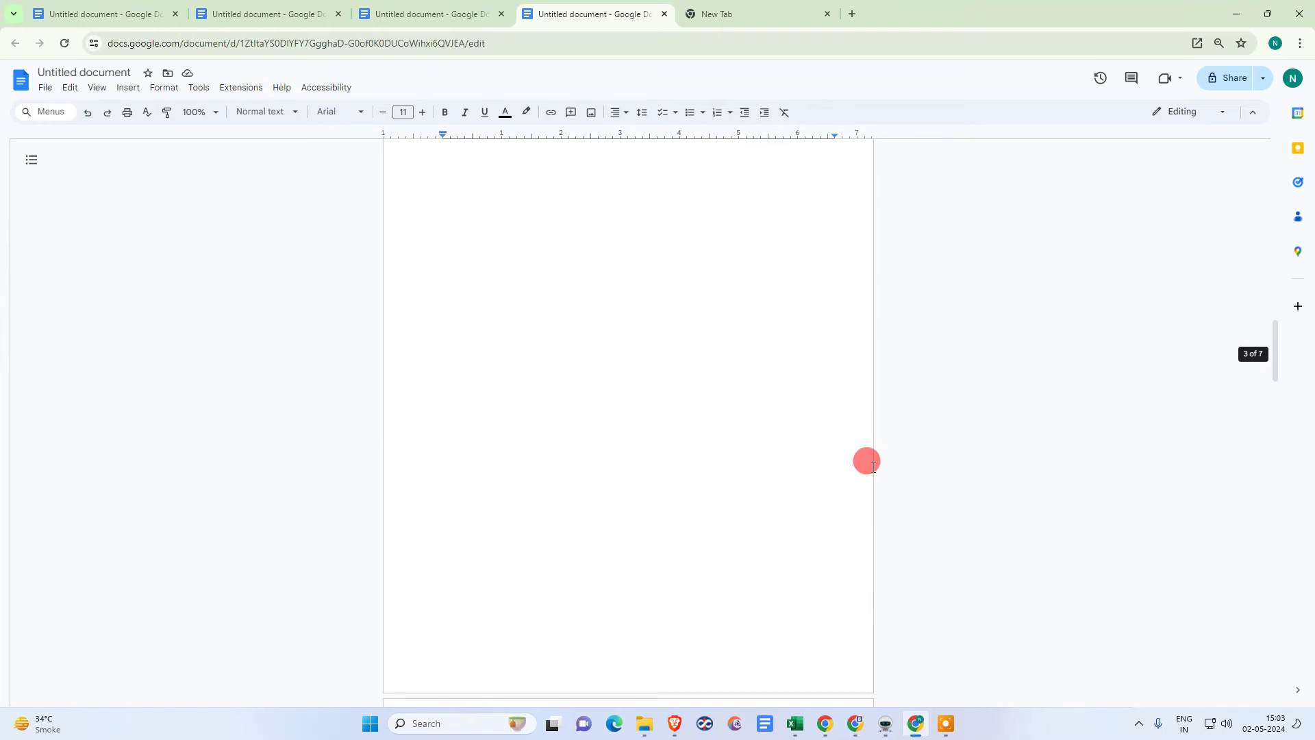
pyautogui.scroll(-4, 924, 478)
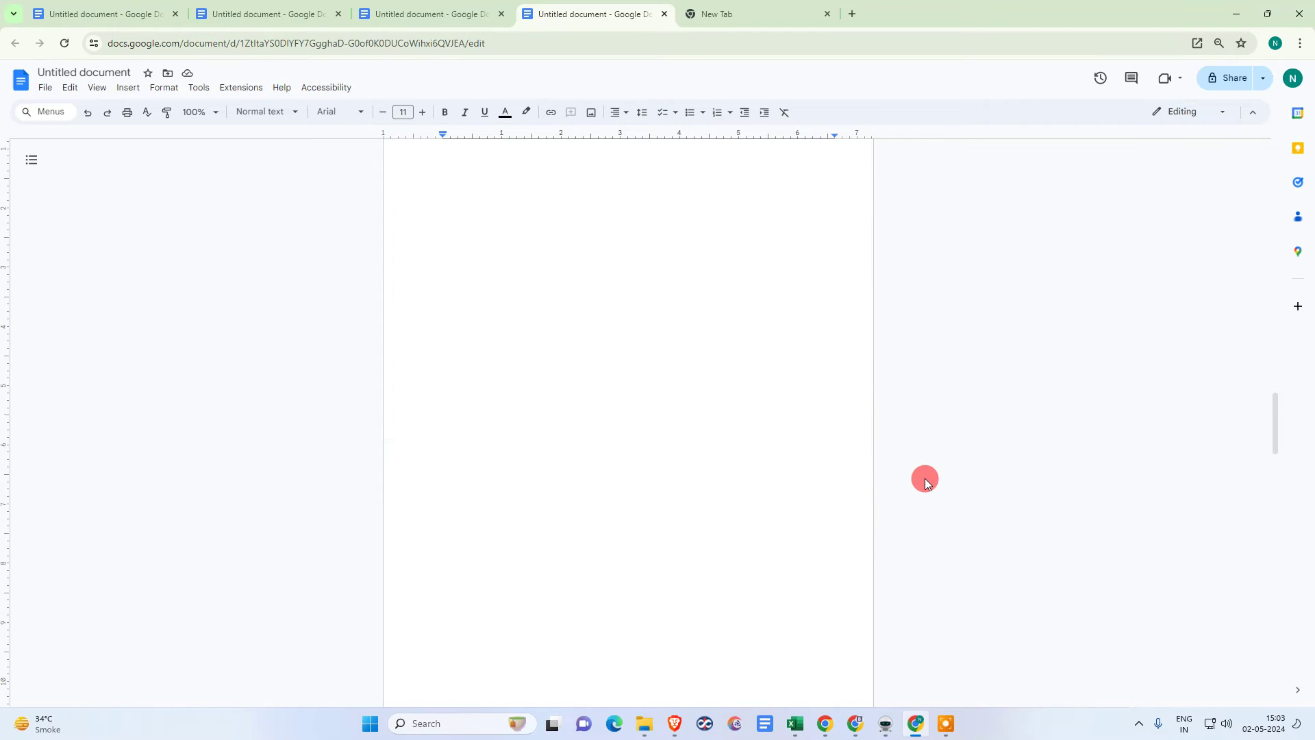
pyautogui.scroll(-4, 925, 483)
pyautogui.scroll(-2, 883, 499)
# - Place the caret at header page number 3, then in Section 3's first-page header
pyautogui.scroll(2, 883, 504)
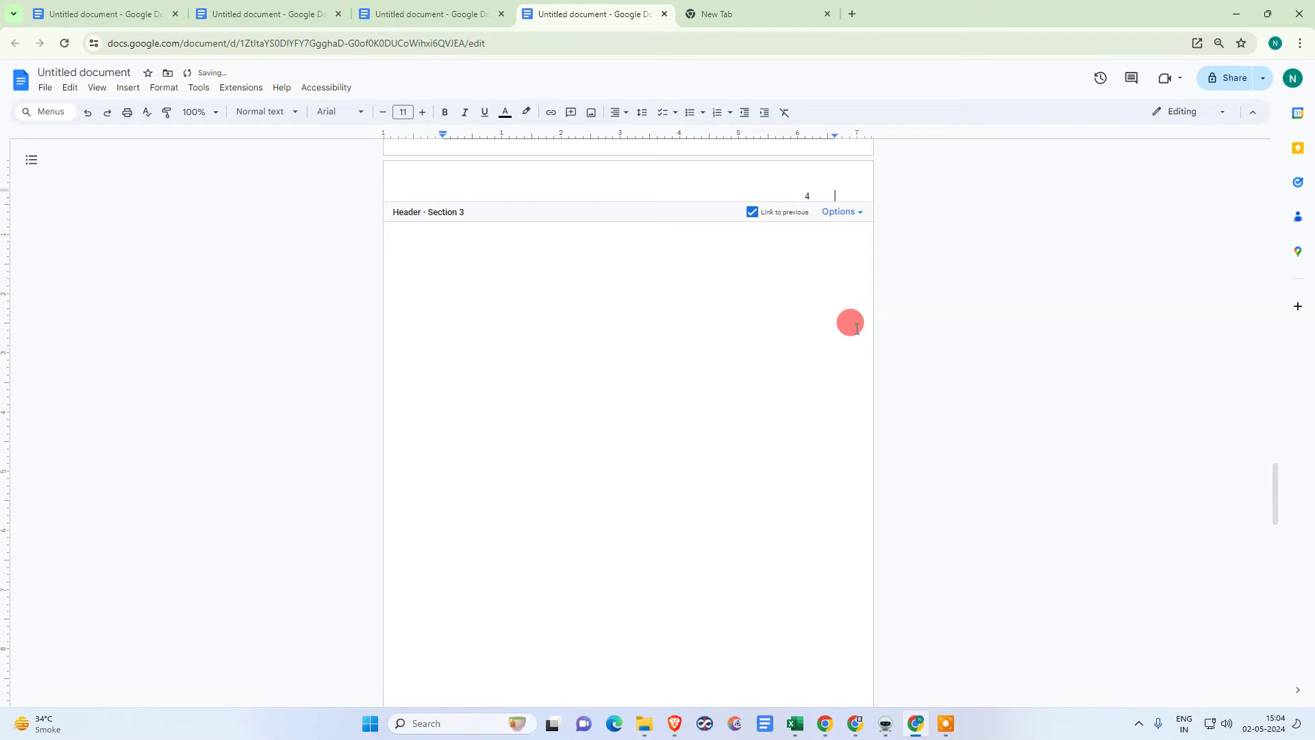
pyautogui.scroll(15, 855, 328)
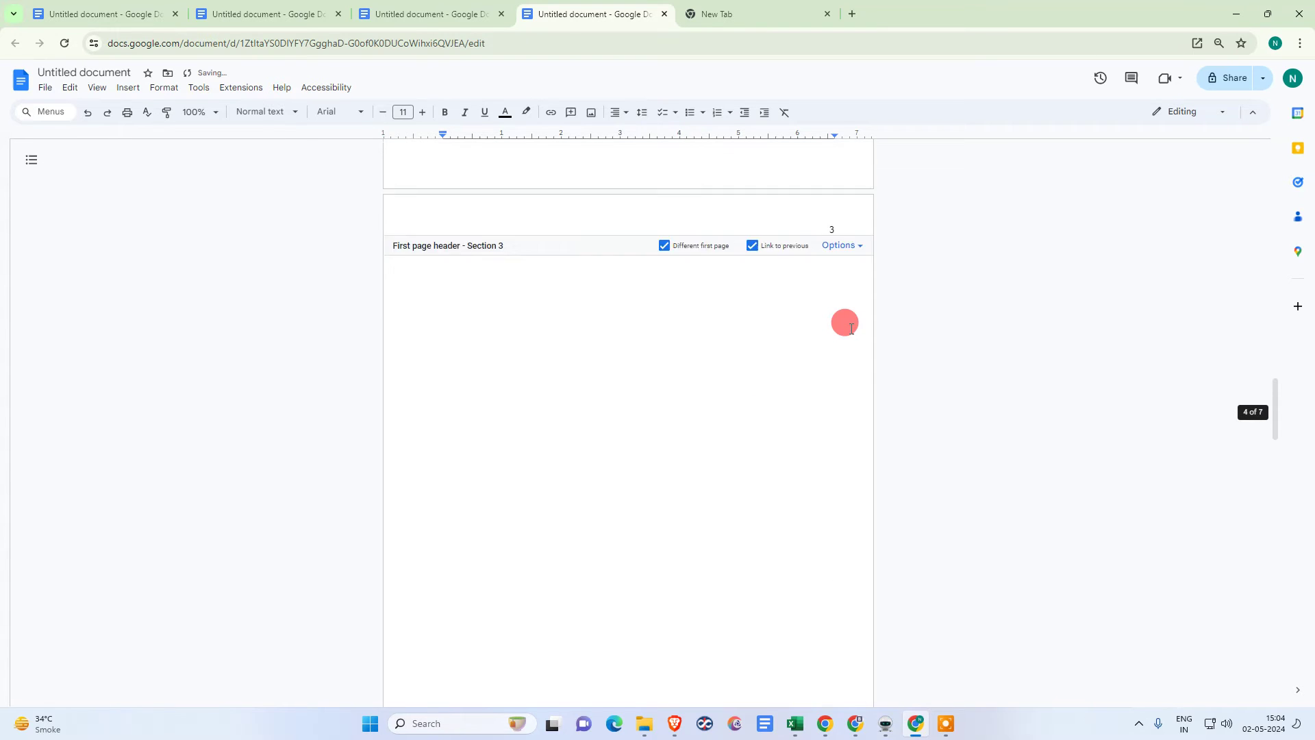
pyautogui.scroll(-15, 852, 328)
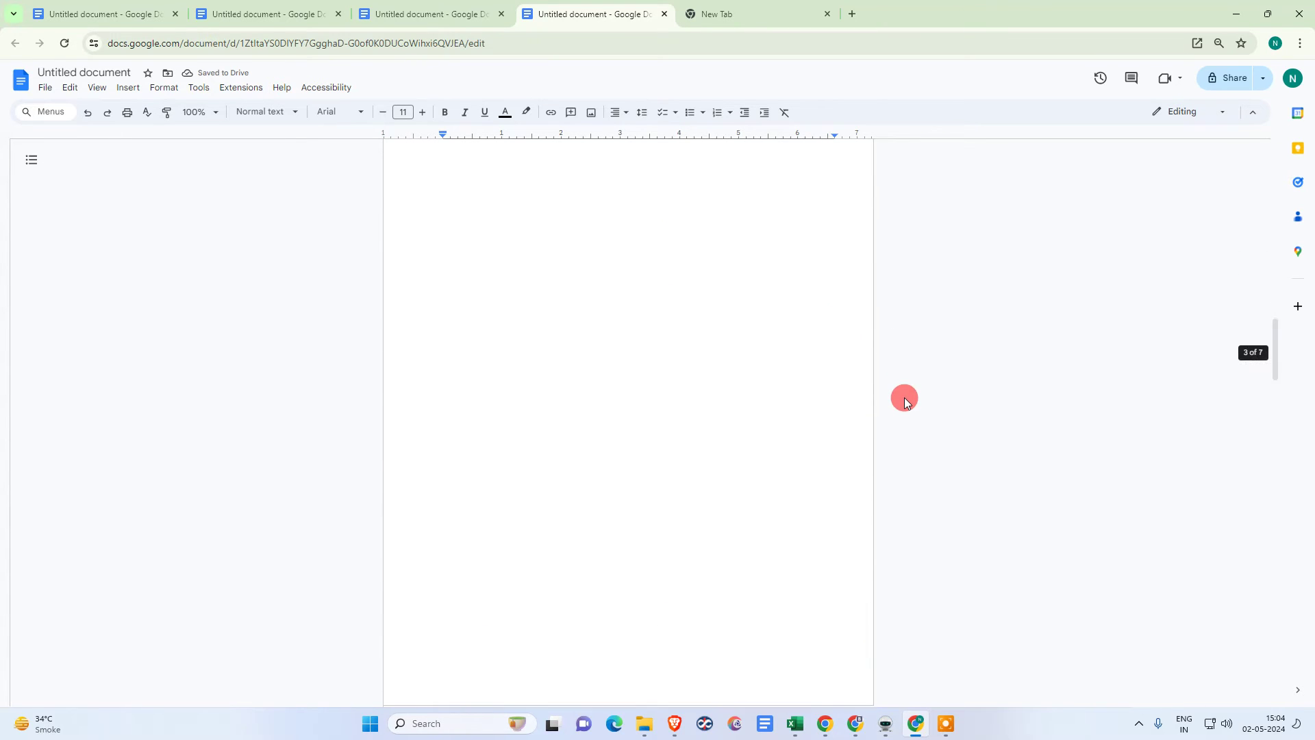
pyautogui.scroll(-9, 903, 401)
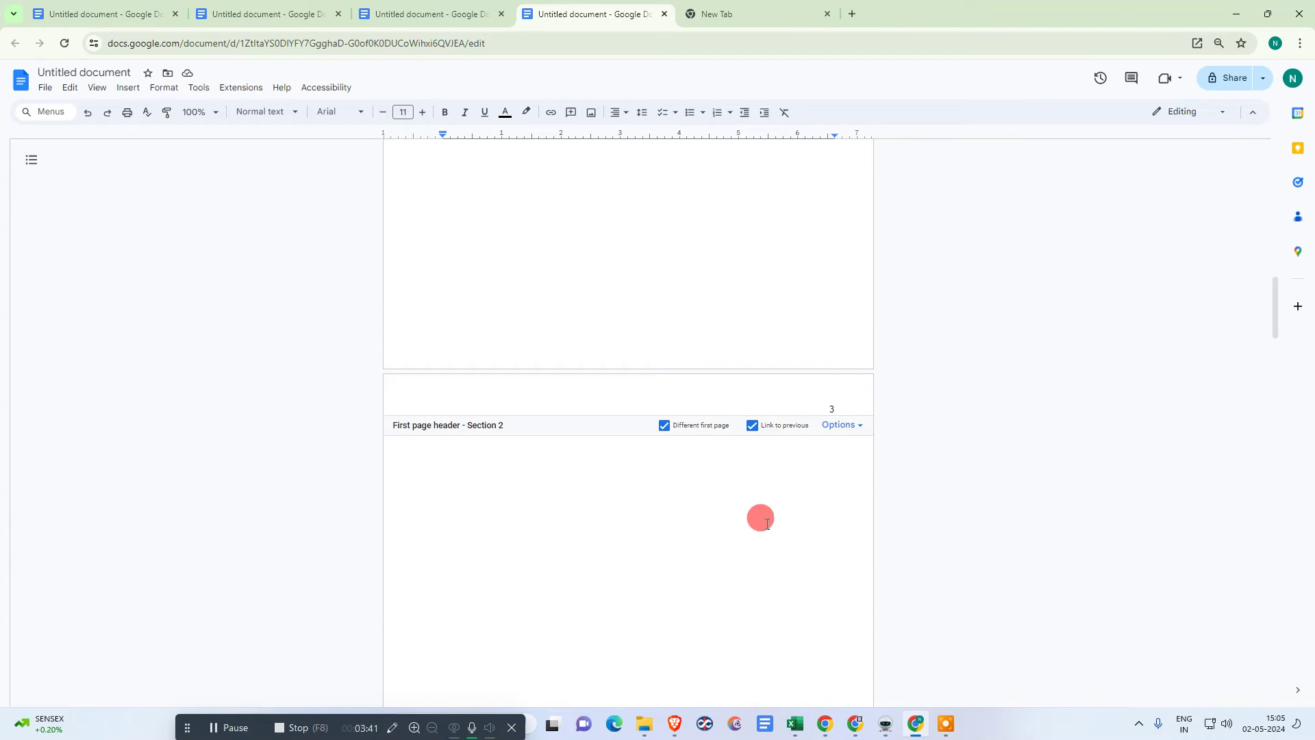
pyautogui.scroll(-3, 774, 369)
pyautogui.scroll(3, 602, 470)
pyautogui.click(828, 409)
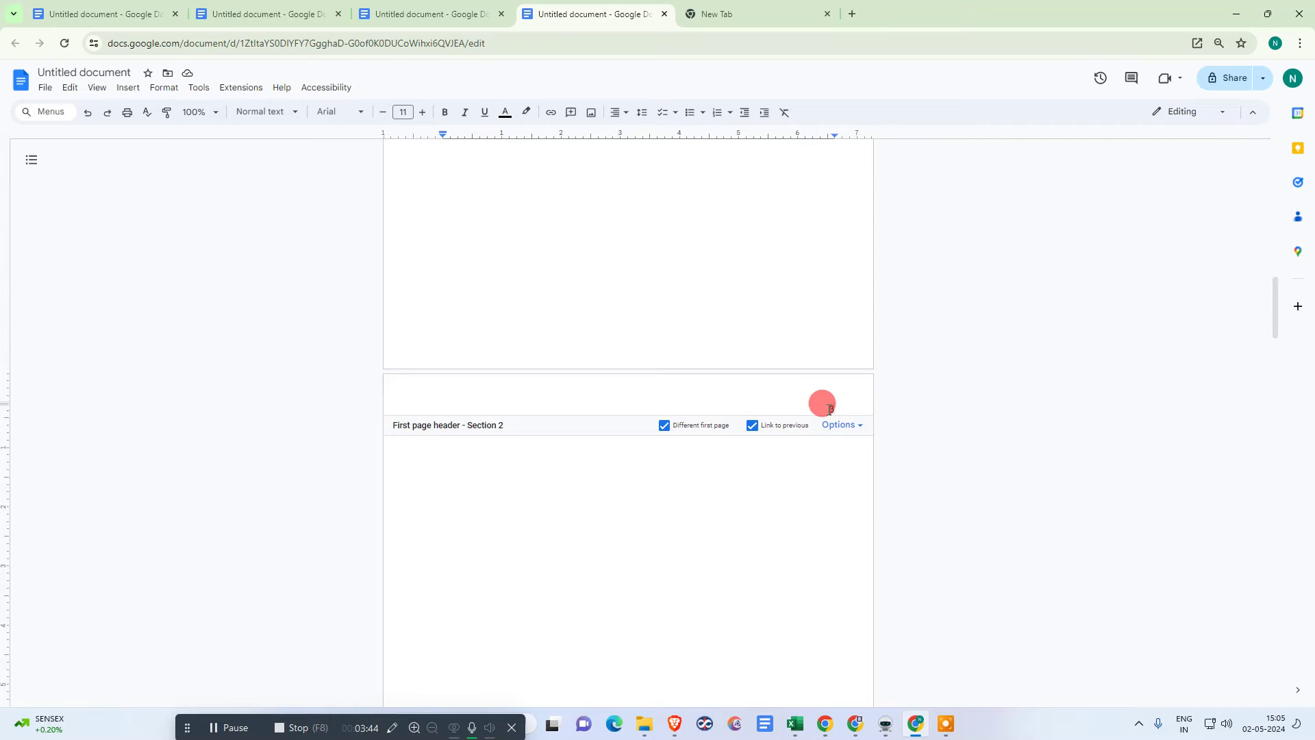
pyautogui.scroll(3, 814, 445)
pyautogui.scroll(-3, 834, 446)
pyautogui.click(837, 414)
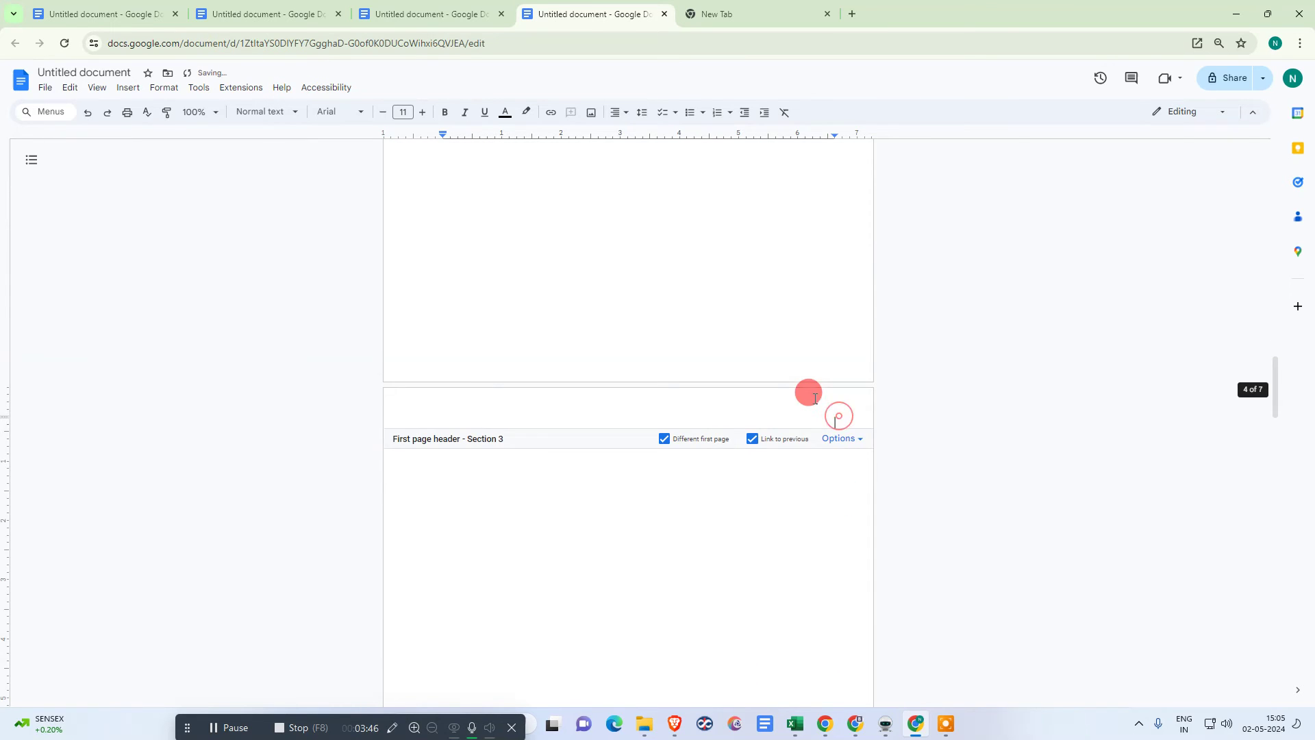
pyautogui.scroll(3, 787, 397)
pyautogui.scroll(-12, 833, 516)
# - Apply Section 1 page numbering starting at 1, shown on the first page
pyautogui.click(836, 436)
pyautogui.scroll(1, 849, 480)
pyautogui.scroll(20, 849, 480)
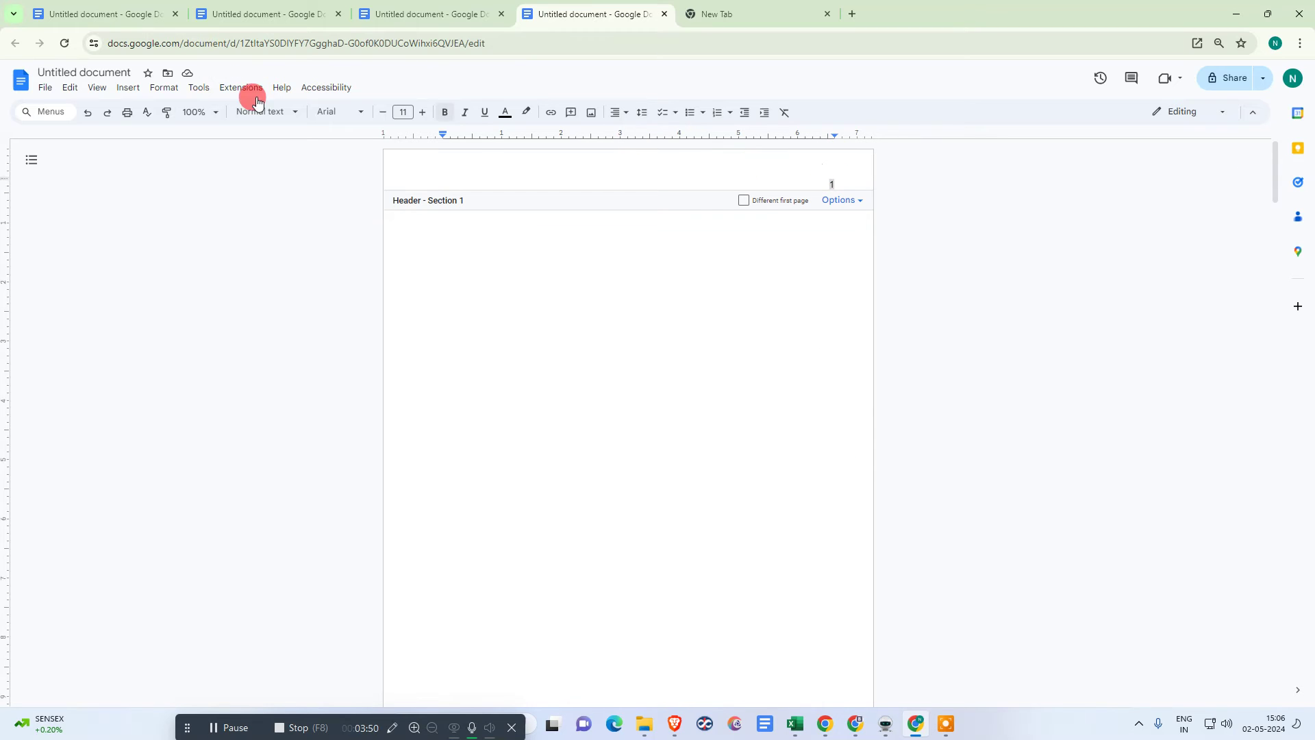
pyautogui.click(843, 200)
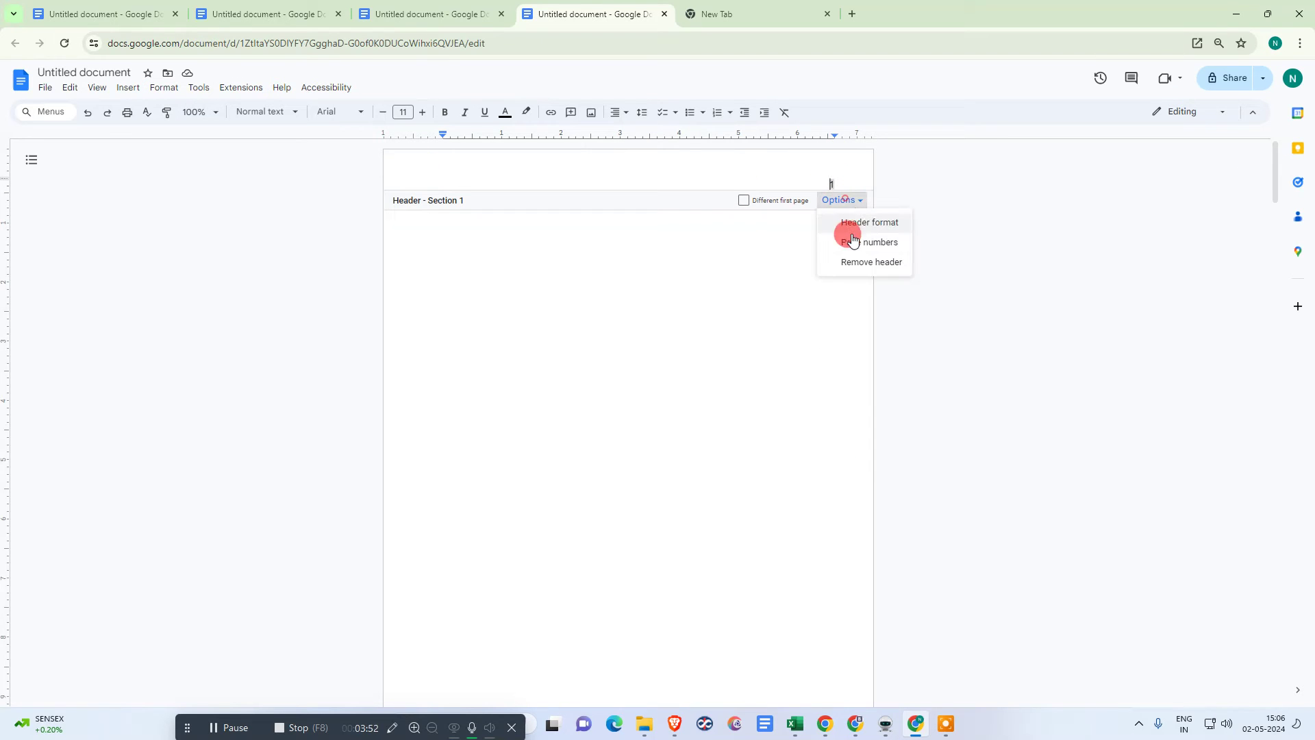
pyautogui.click(867, 244)
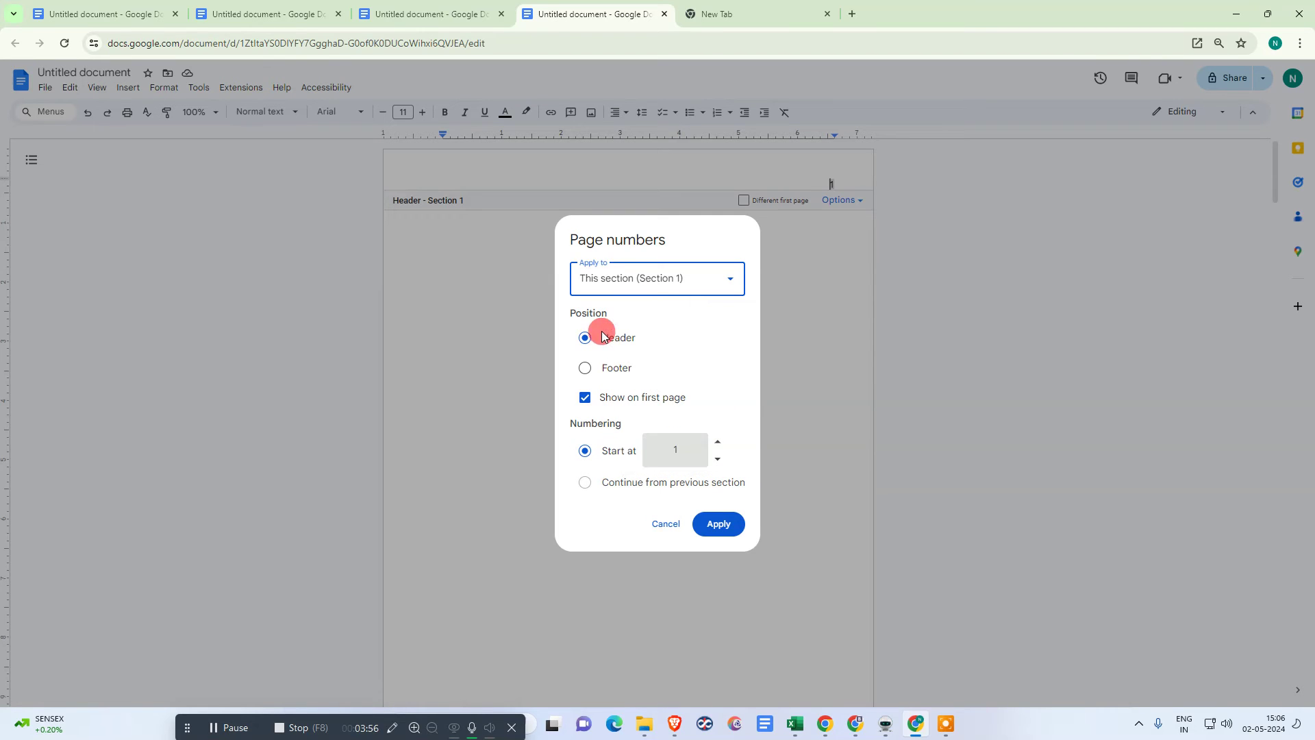
pyautogui.click(717, 523)
pyautogui.click(822, 324)
# - Open page 3's header and check page 4's header numbering
pyautogui.scroll(-4, 865, 382)
pyautogui.scroll(-10, 812, 308)
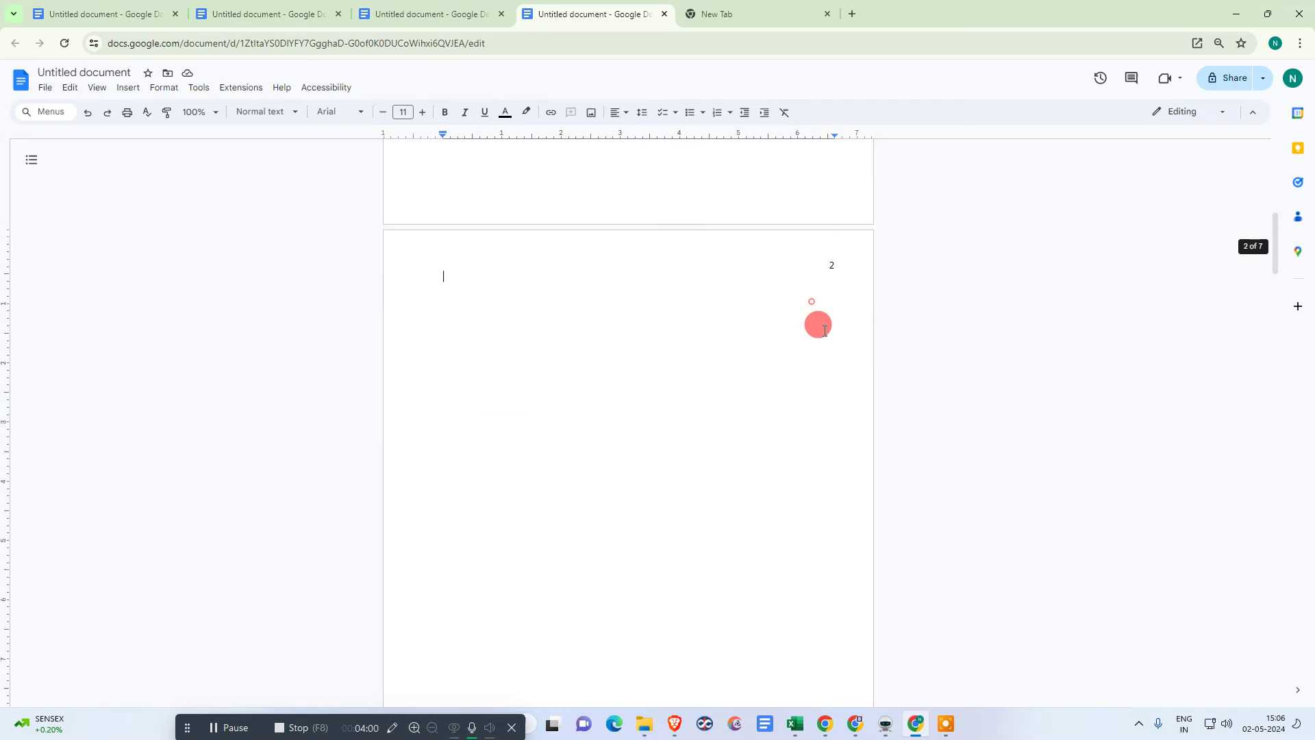
pyautogui.click(776, 323)
pyautogui.doubleClick(776, 323)
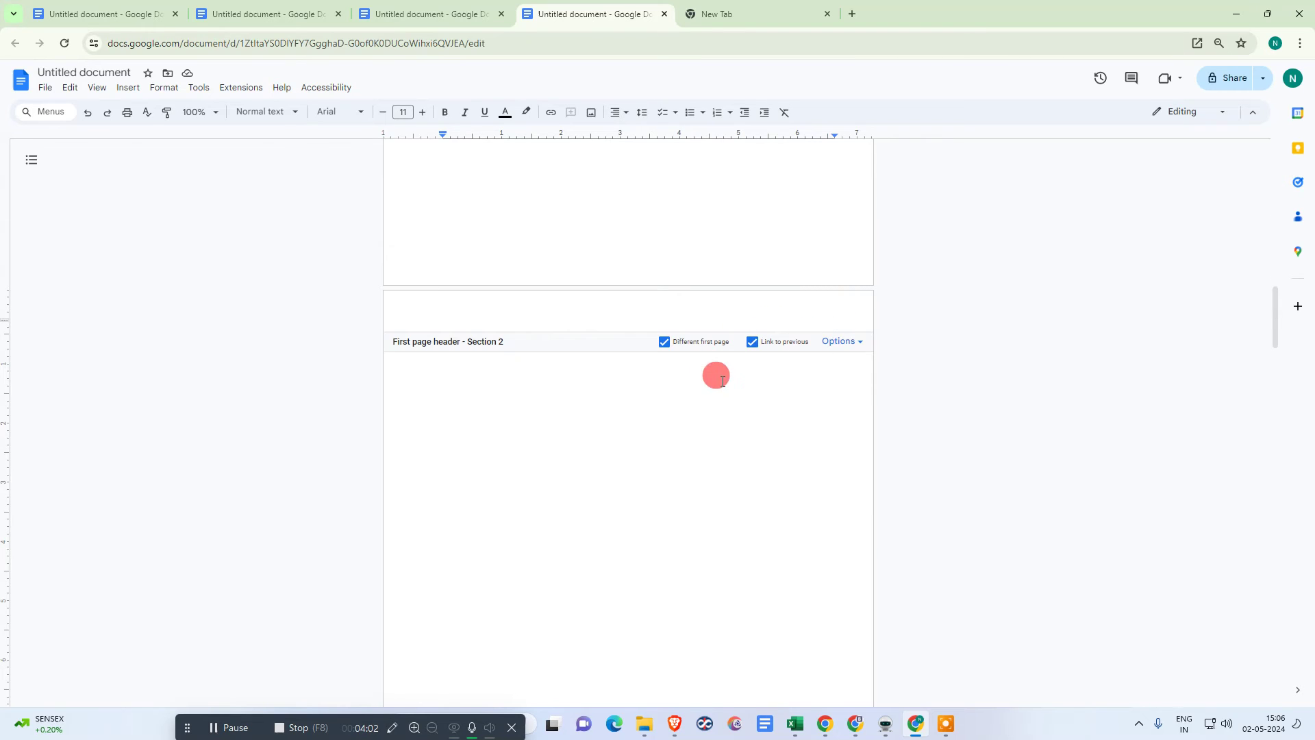
pyautogui.scroll(-1, 675, 370)
pyautogui.scroll(-8, 675, 366)
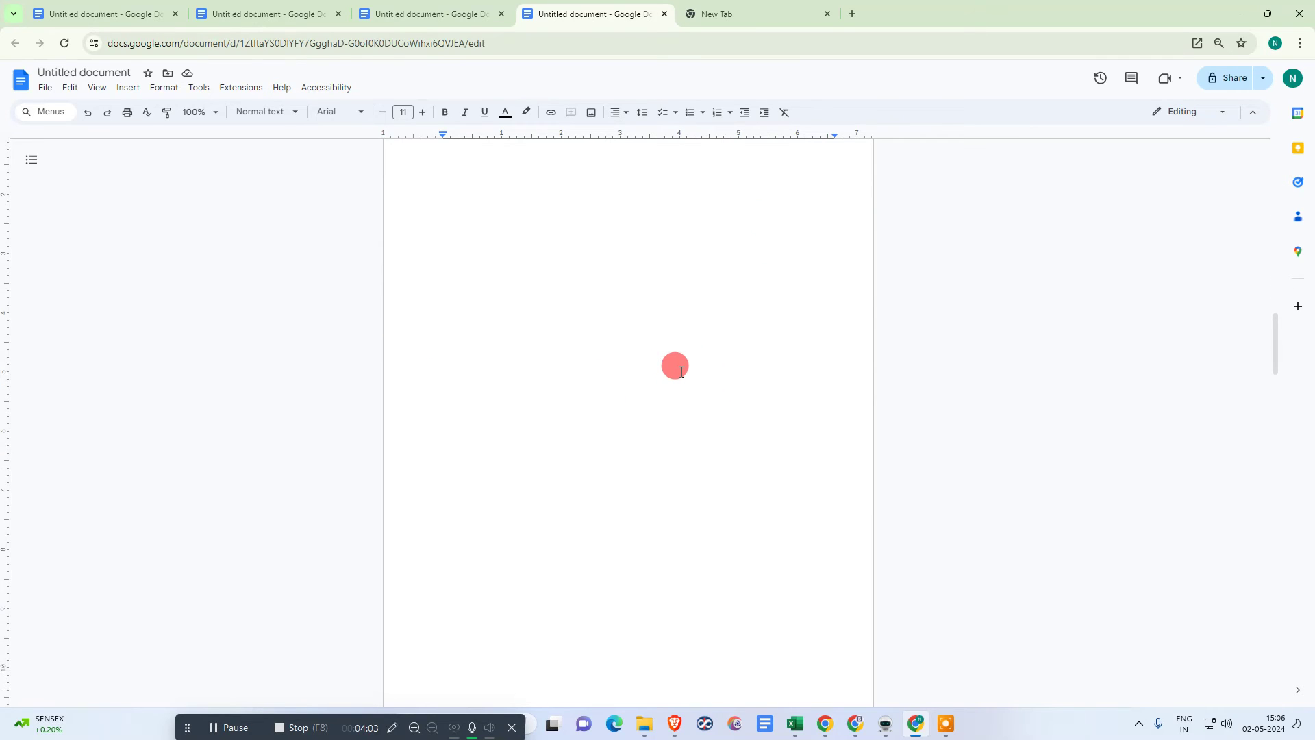
pyautogui.click(808, 440)
pyautogui.scroll(-10, 846, 435)
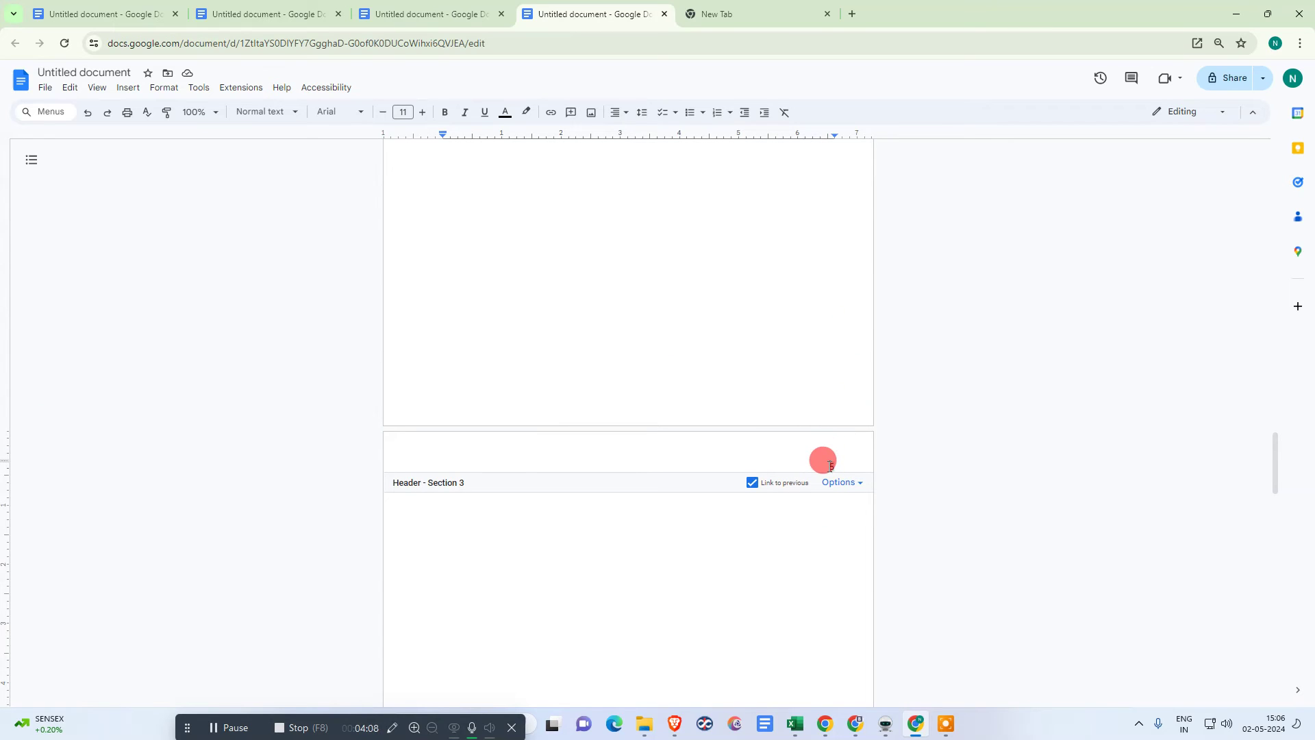
pyautogui.scroll(20, 825, 462)
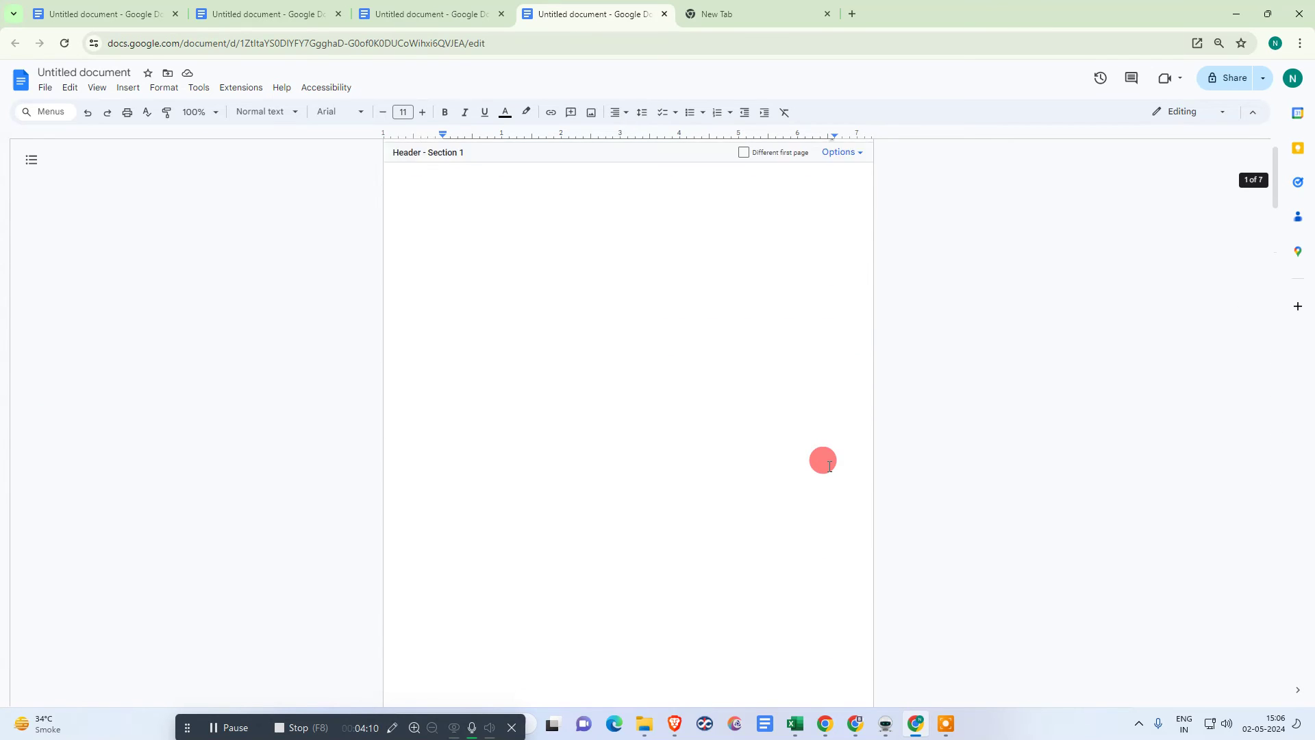
pyautogui.scroll(-7, 836, 399)
pyautogui.scroll(-13, 815, 359)
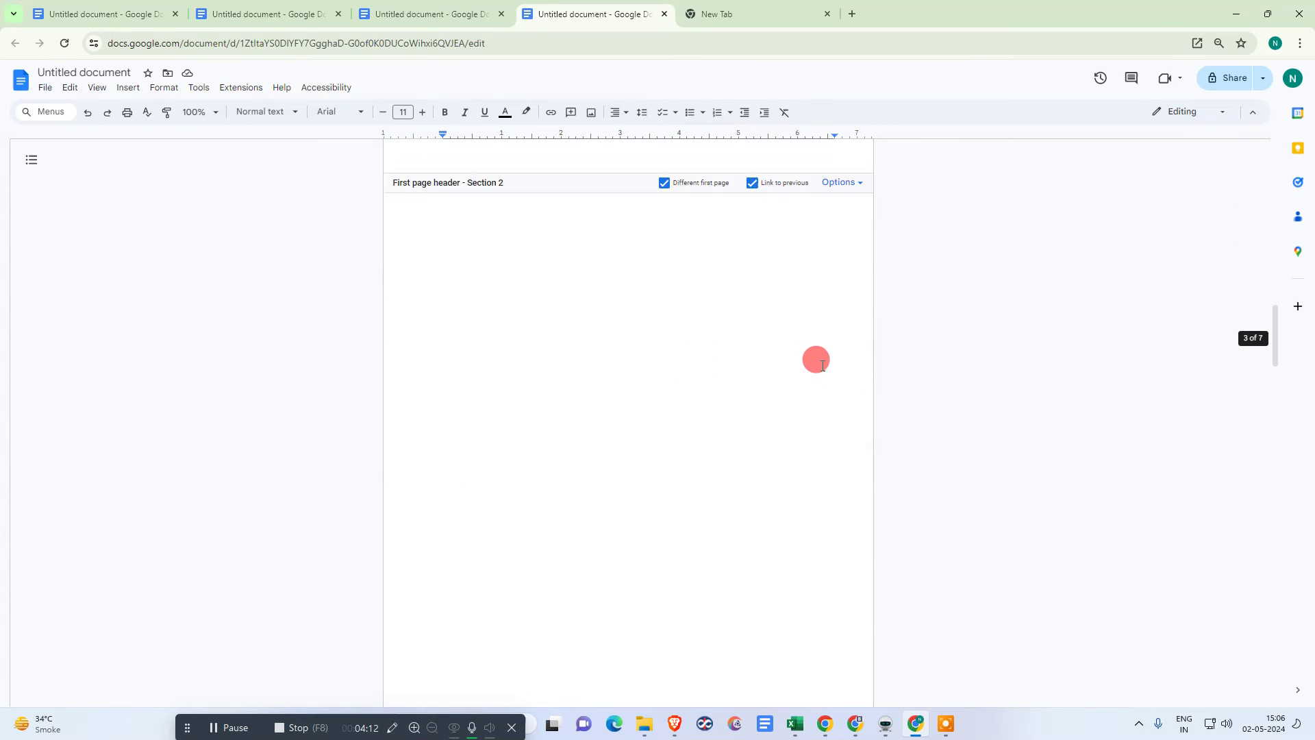
pyautogui.scroll(-8, 691, 323)
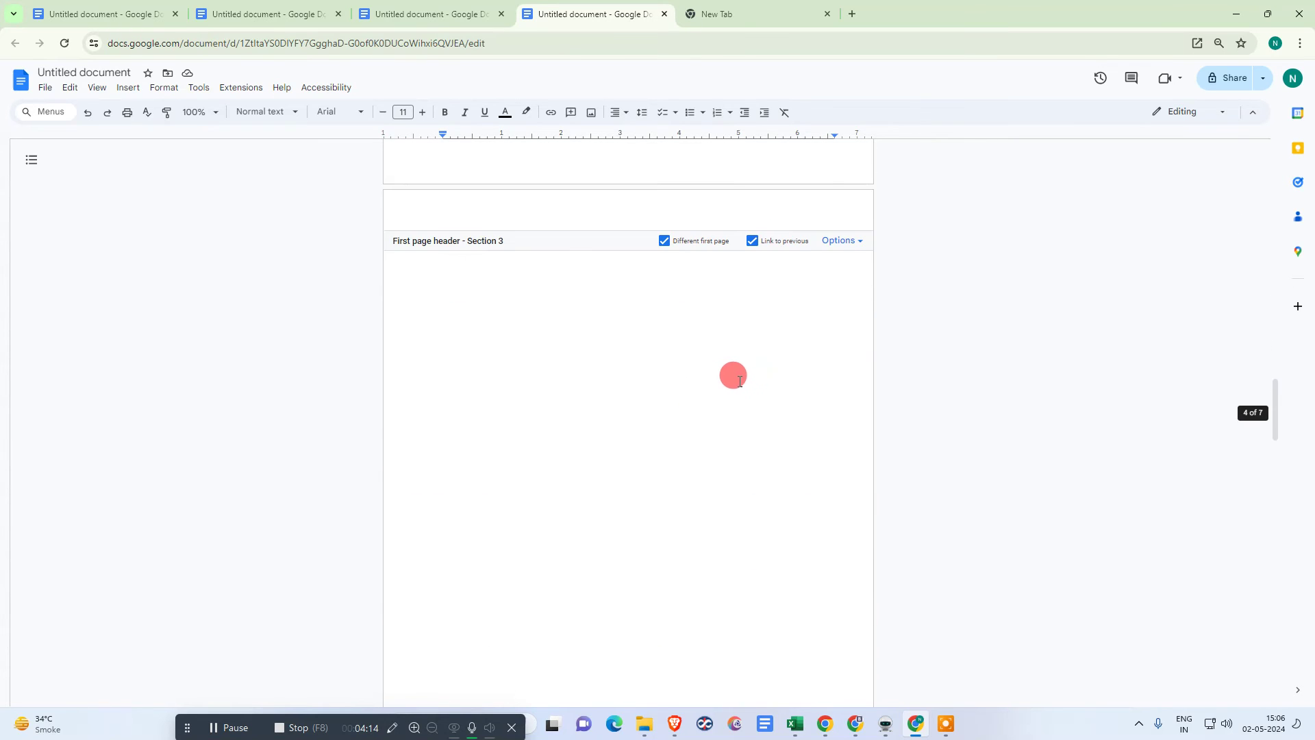
pyautogui.scroll(-9, 749, 414)
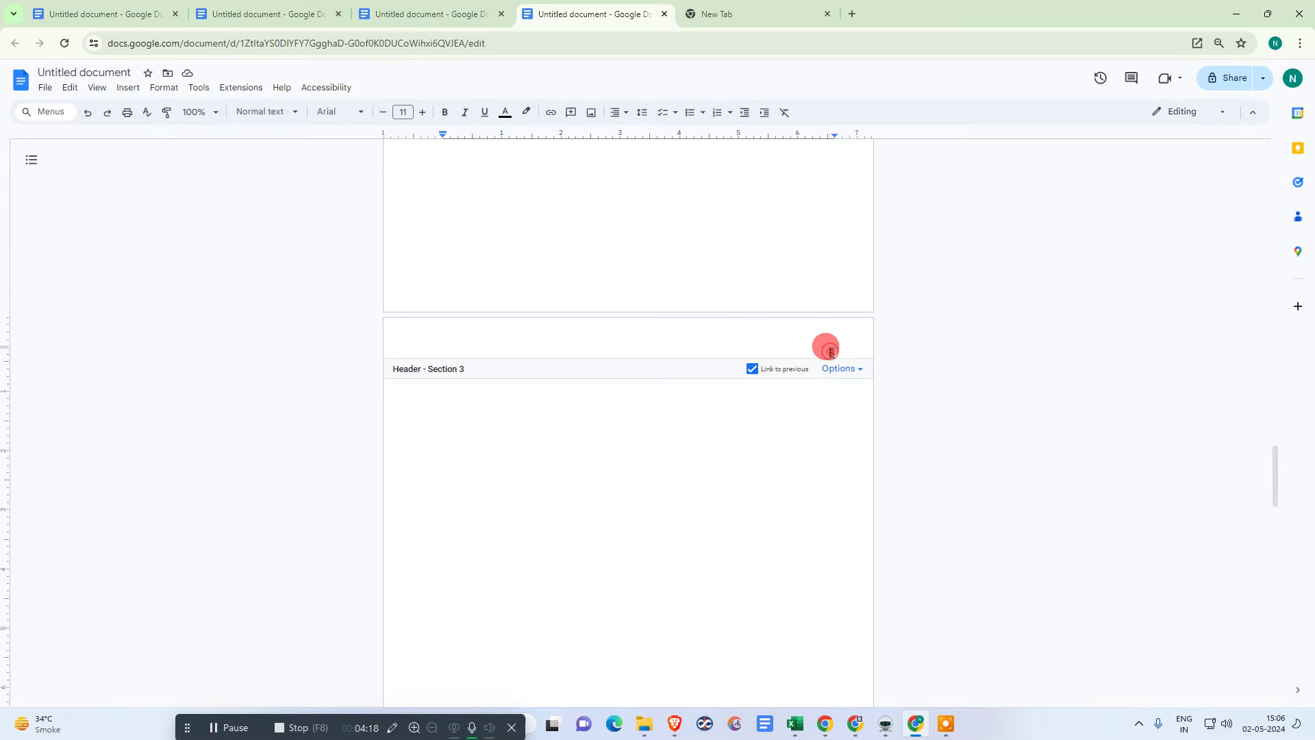
pyautogui.click(850, 368)
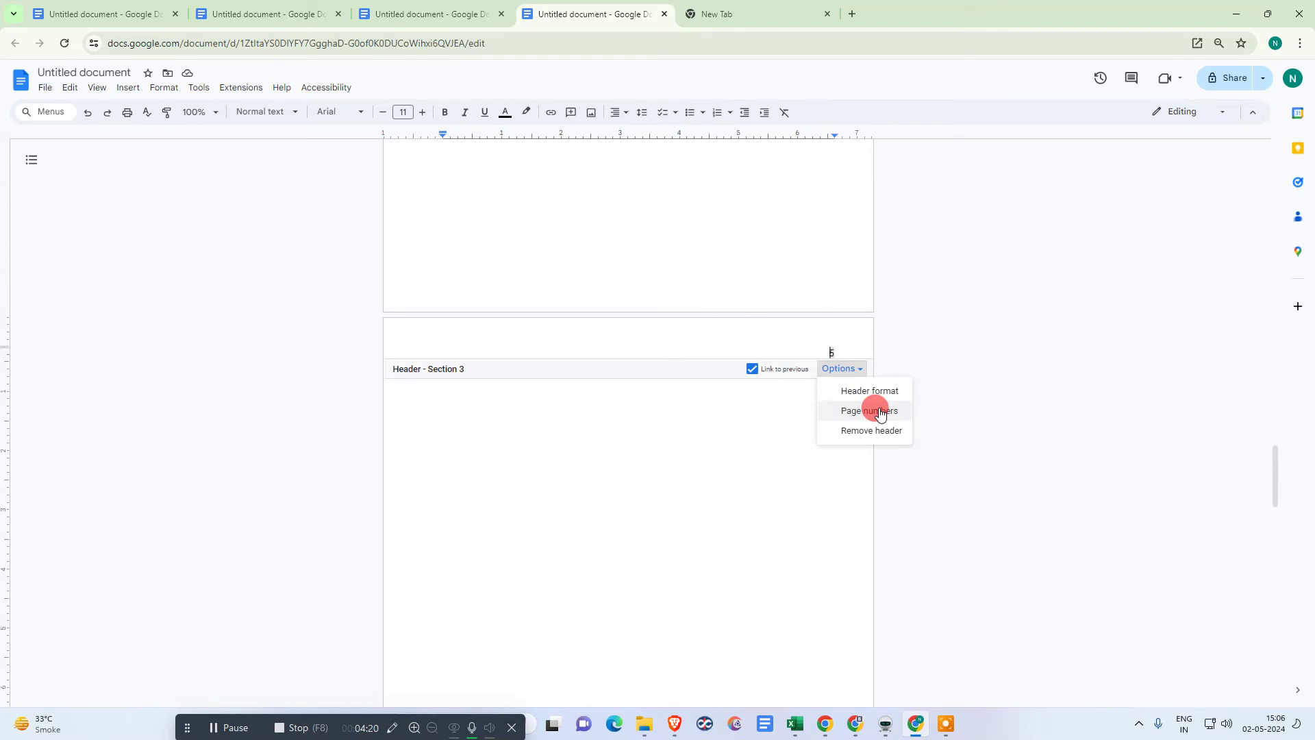
pyautogui.click(834, 350)
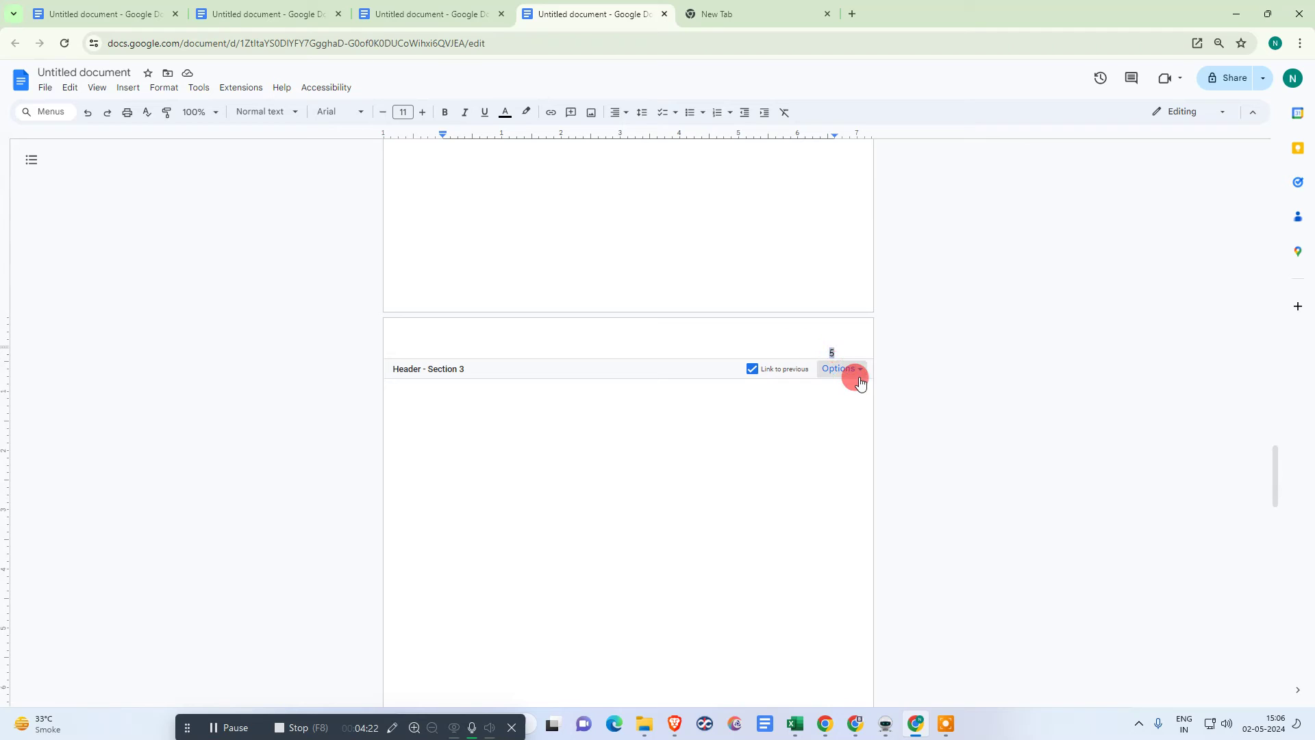
pyautogui.click(850, 375)
pyautogui.click(861, 377)
pyautogui.click(842, 366)
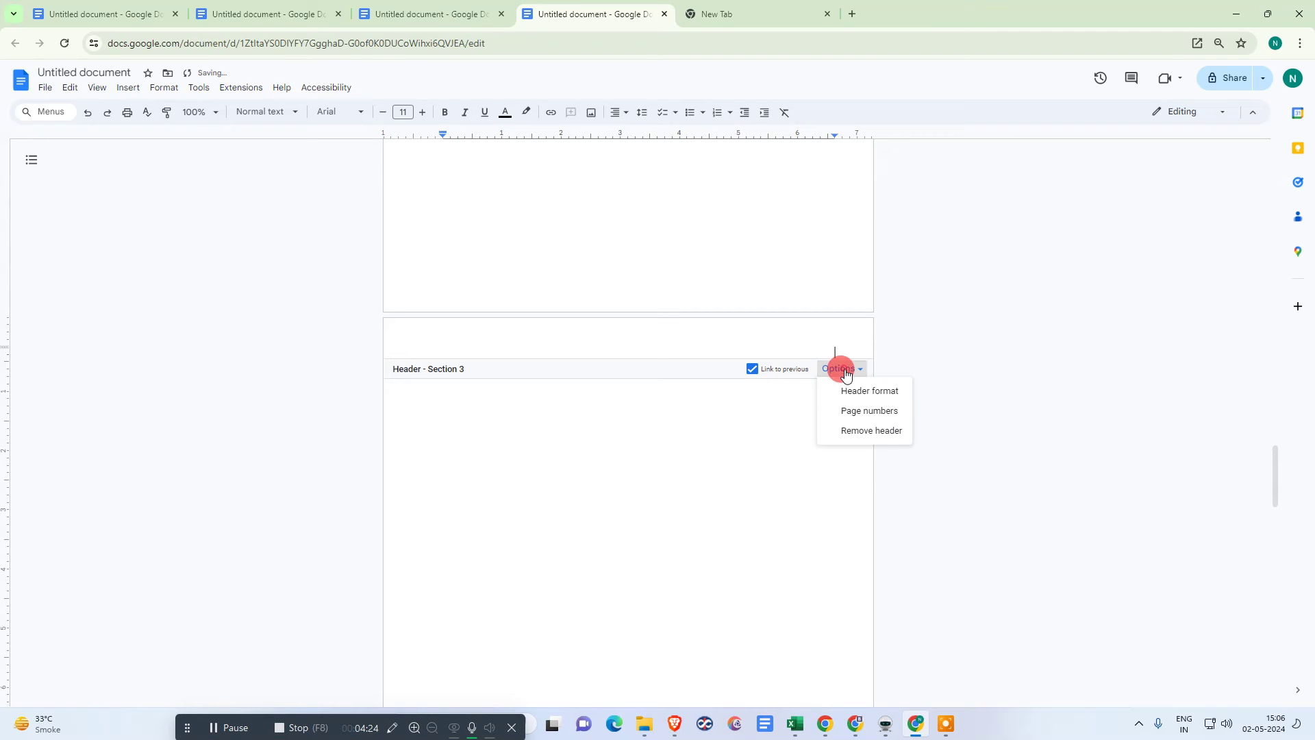
pyautogui.scroll(20, 846, 375)
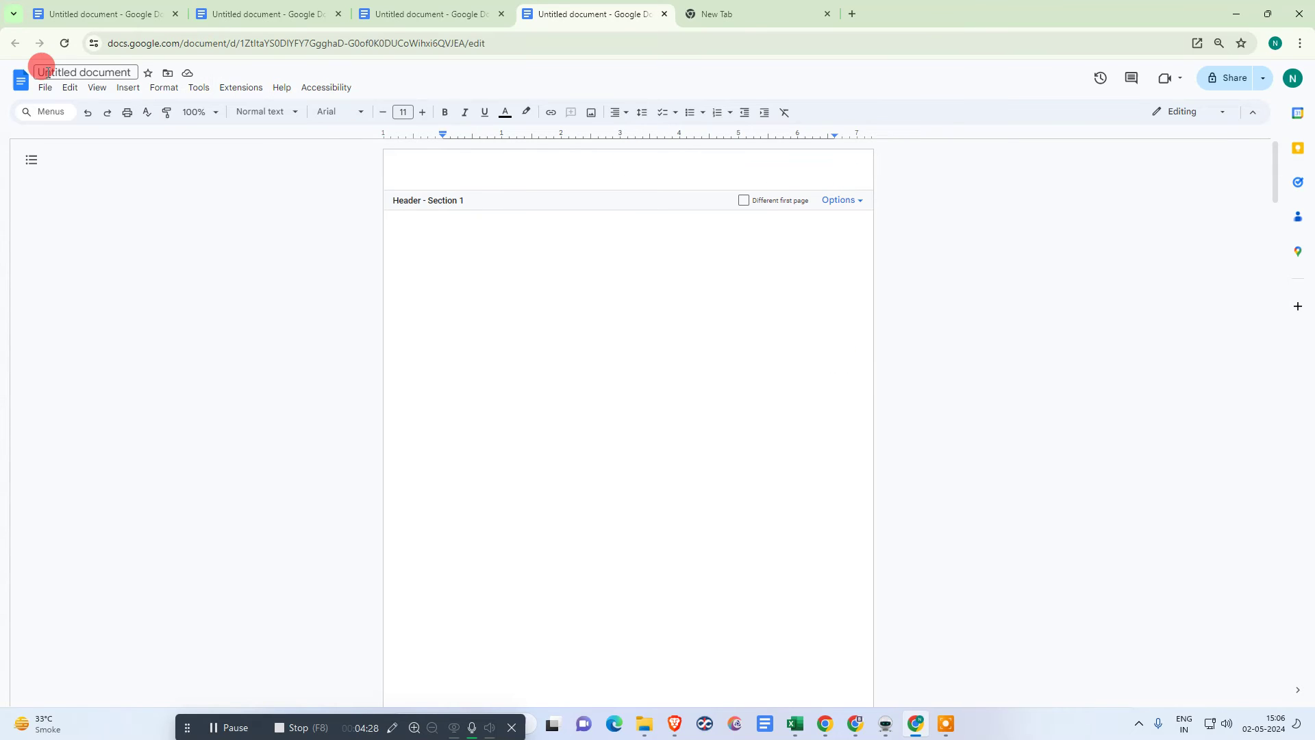
pyautogui.click(128, 88)
pyautogui.moveTo(183, 416)
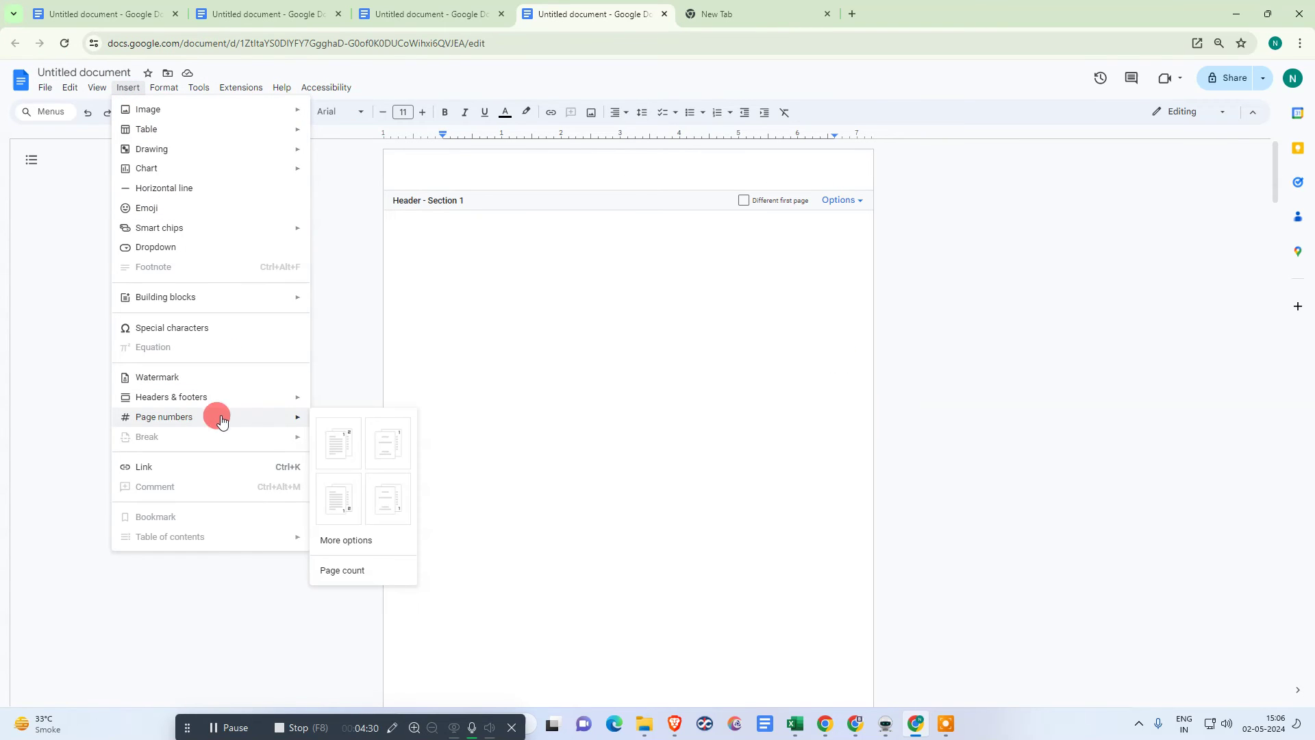
pyautogui.click(335, 442)
pyautogui.scroll(20, 719, 397)
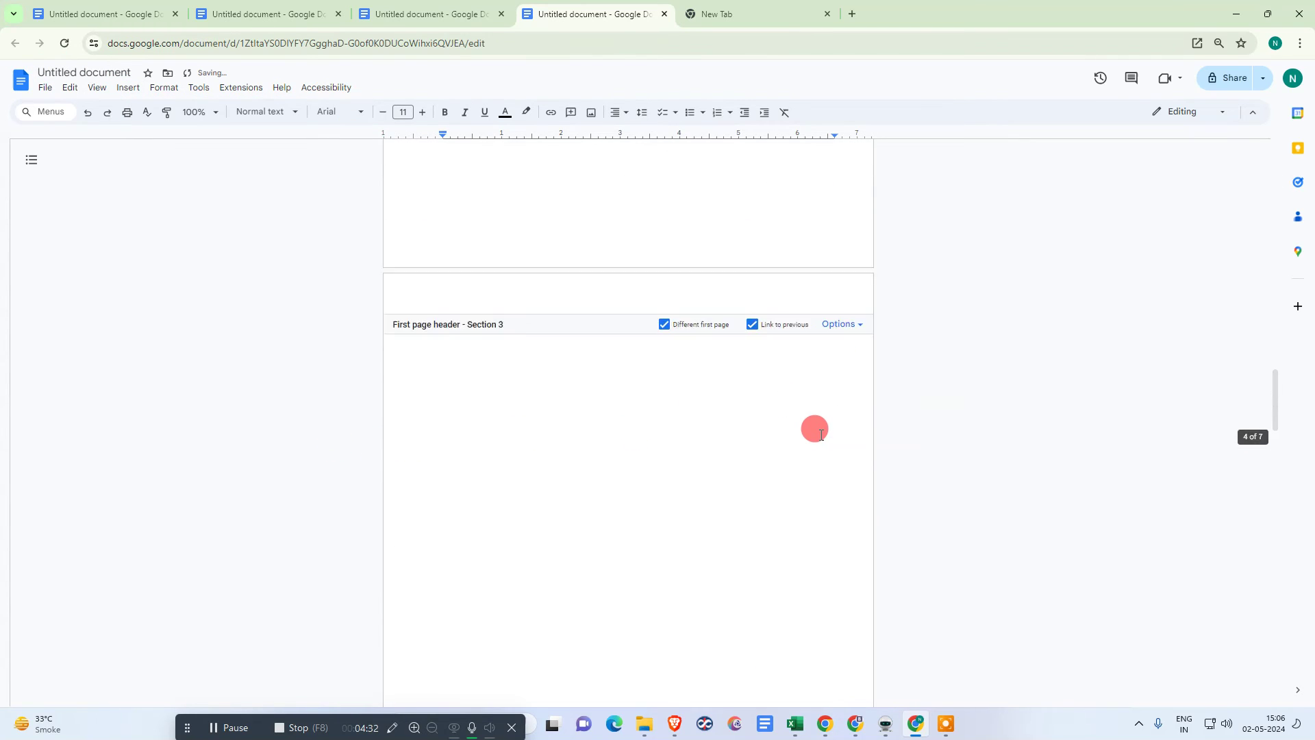
pyautogui.scroll(-20, 820, 434)
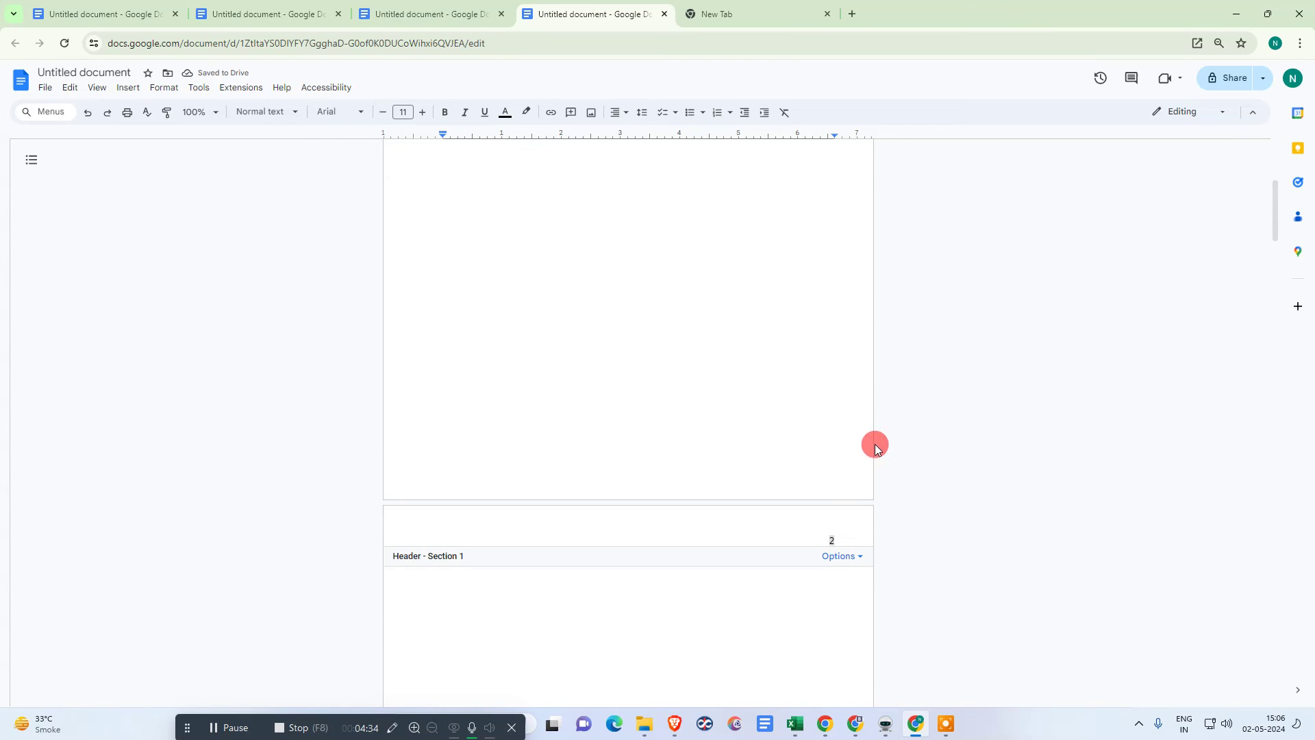
pyautogui.scroll(-7, 709, 279)
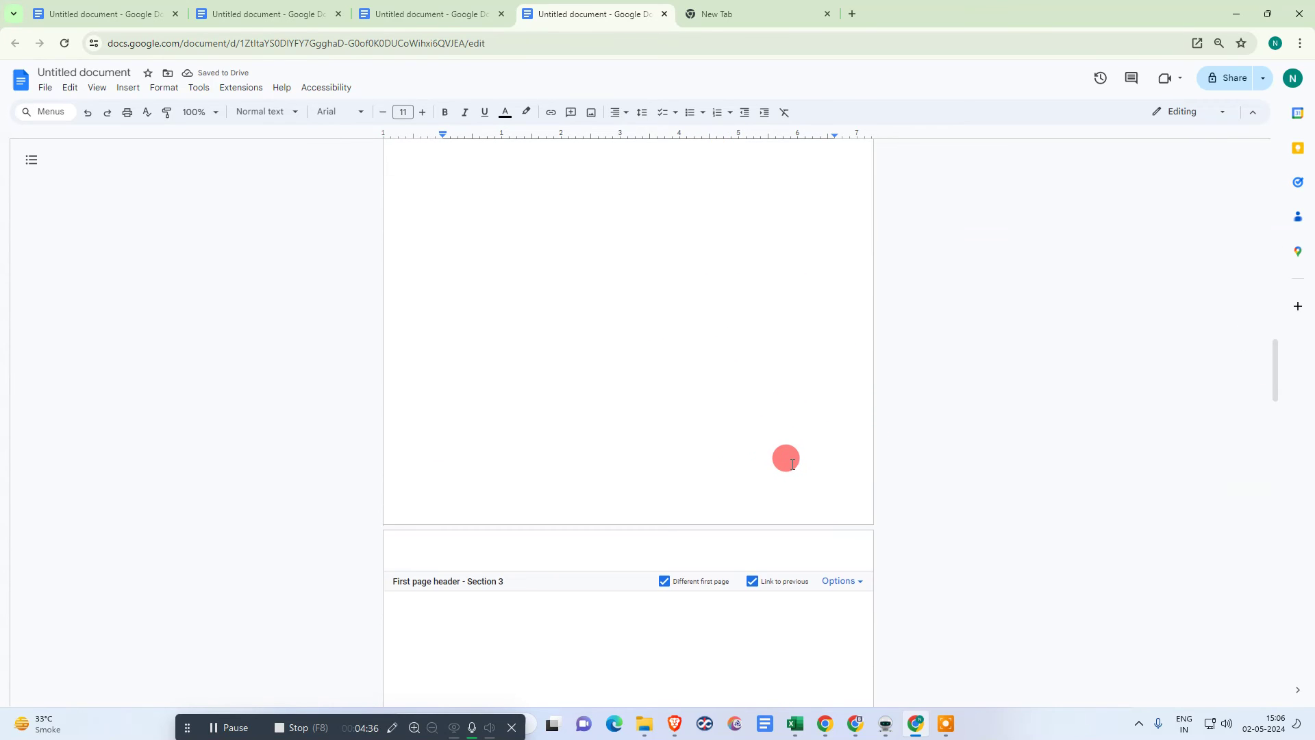
pyautogui.scroll(-10, 889, 448)
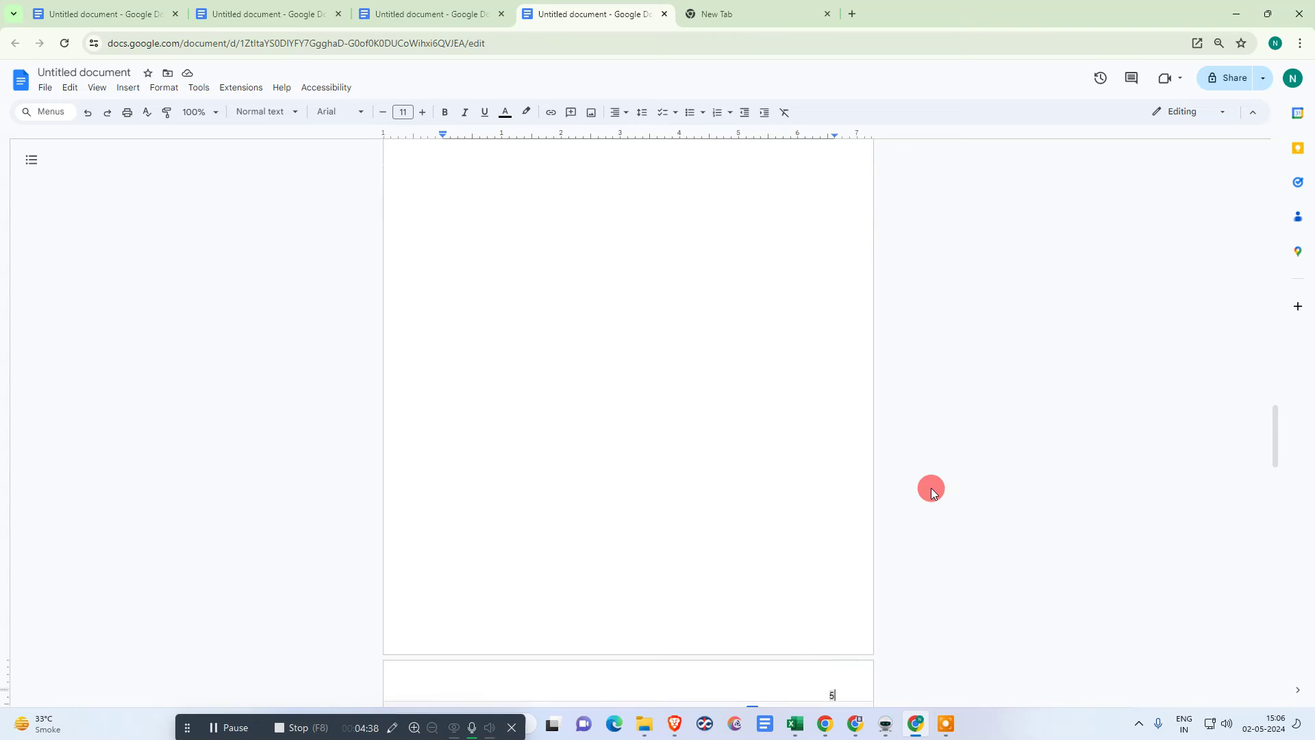
# - Set Section 3's page numbering to Start at, entering 1, and apply
pyautogui.click(844, 484)
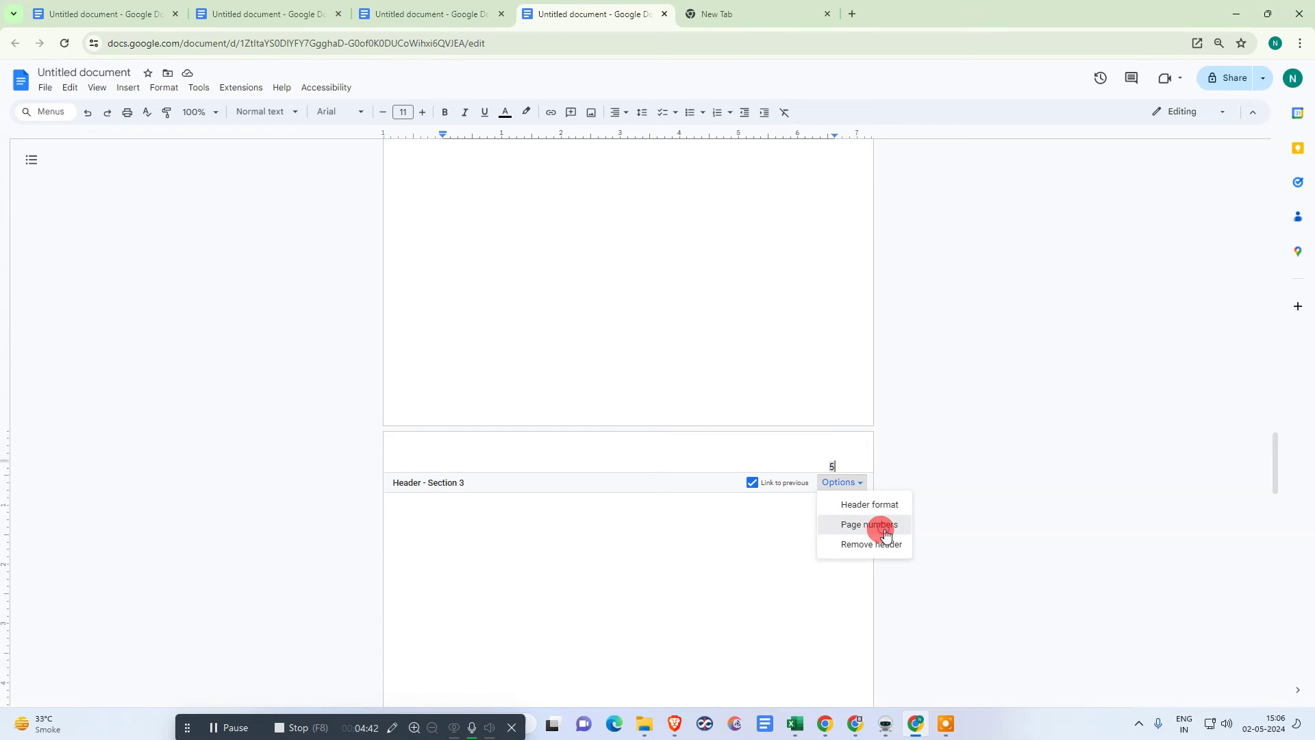
pyautogui.click(886, 533)
pyautogui.click(615, 456)
pyautogui.click(678, 449)
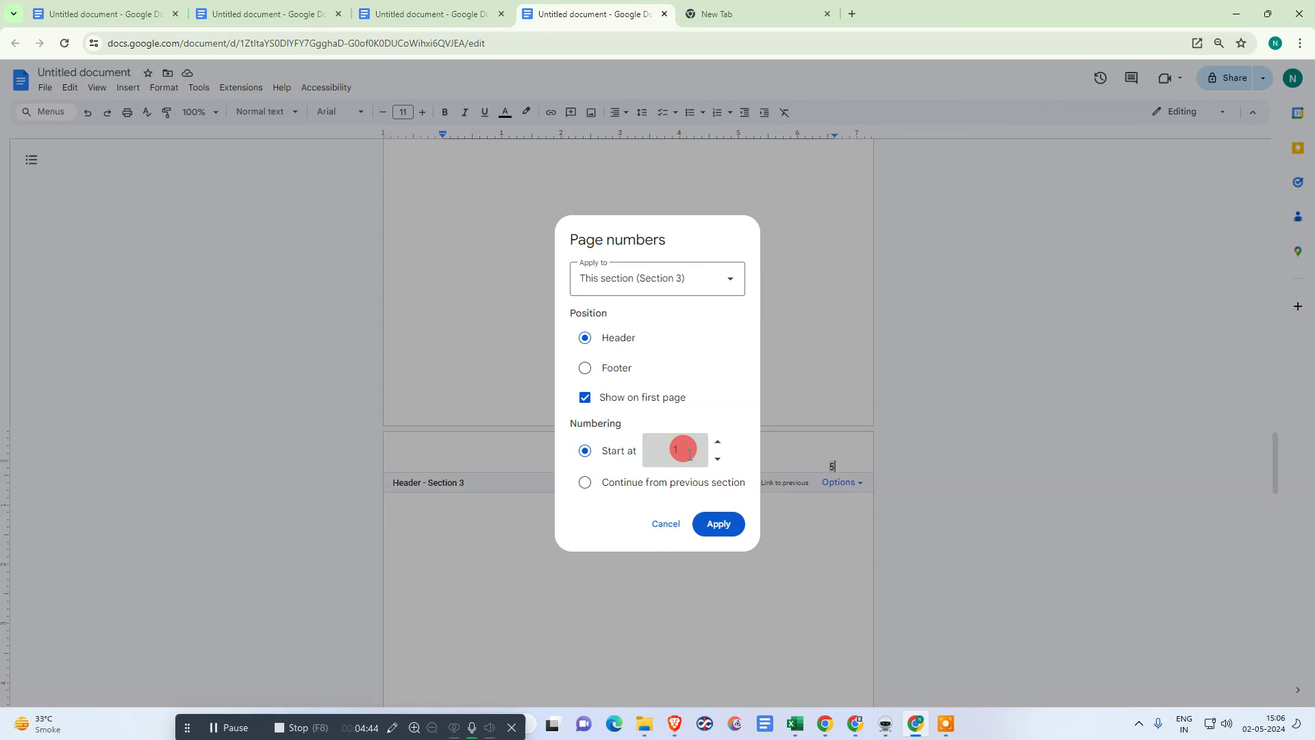
pyautogui.press('BackSpace')
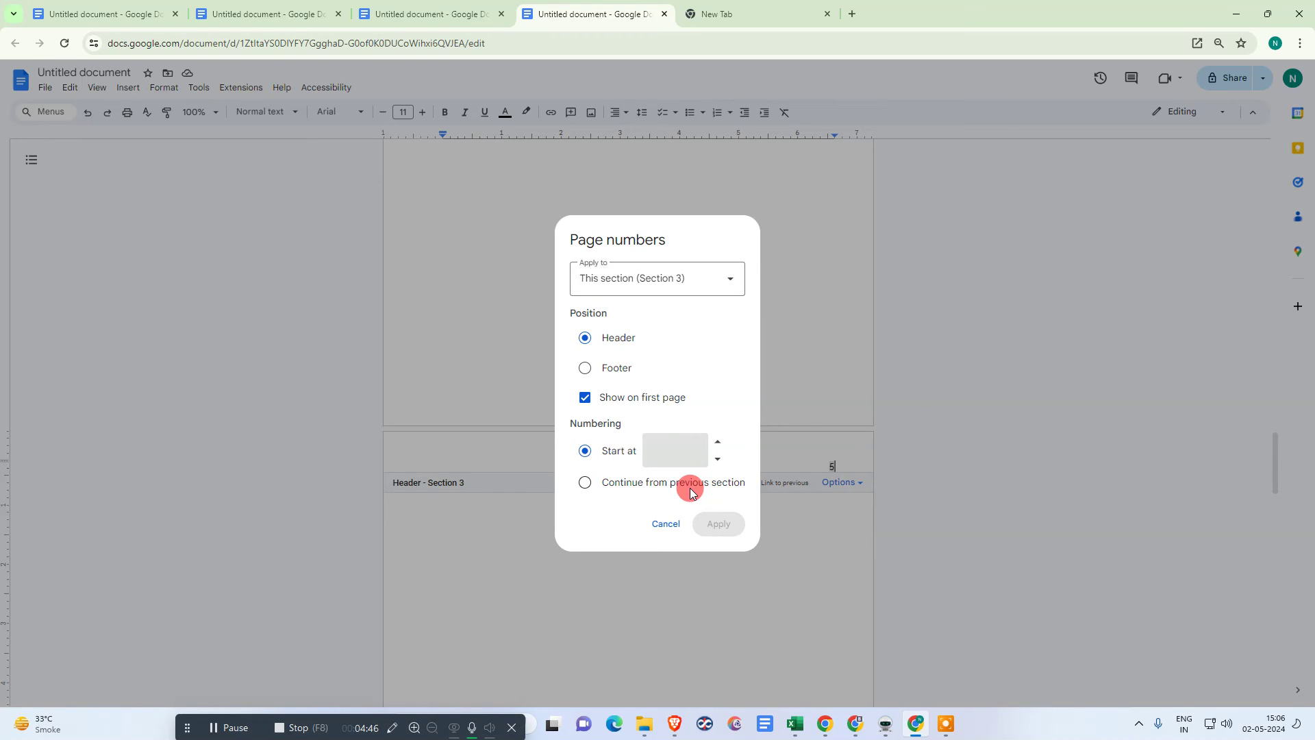
pyautogui.write('1')
pyautogui.press('BackSpace')
pyautogui.write('1')
pyautogui.click(721, 524)
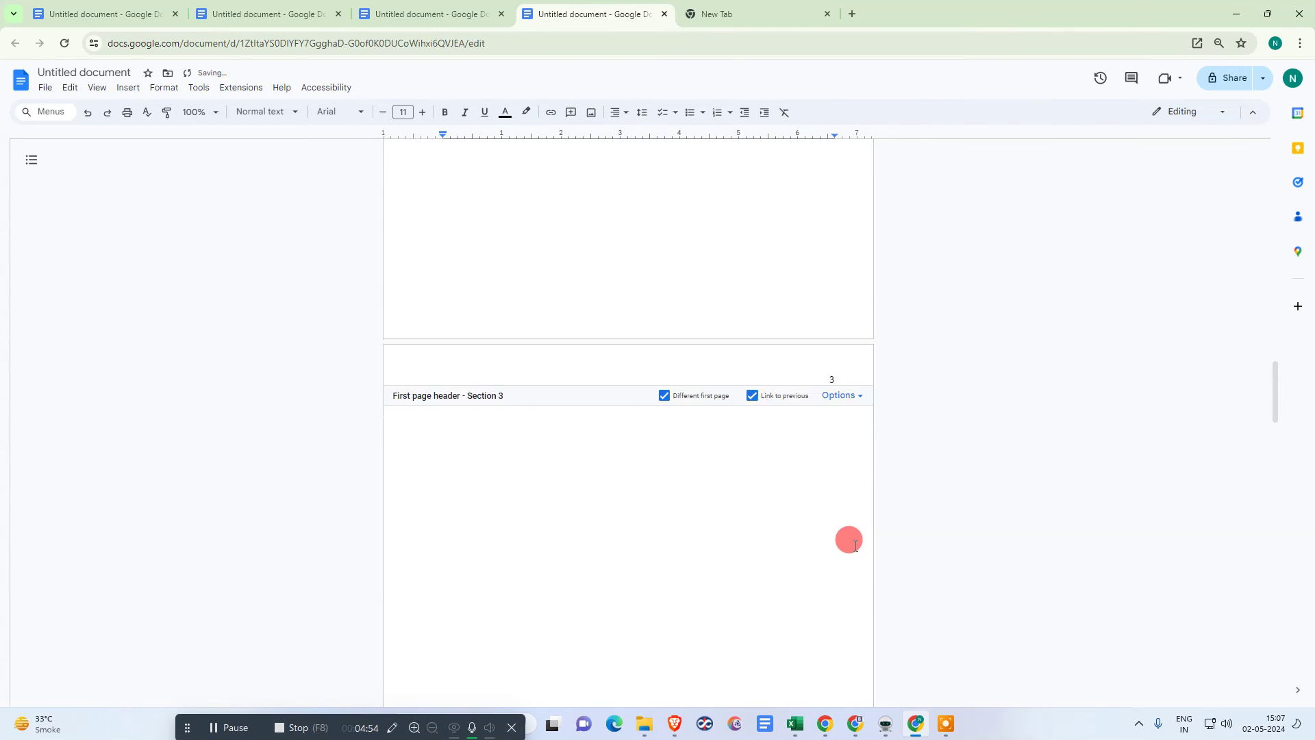
# - Reapply Section 3's numbering restart so it starts at 4
pyautogui.click(836, 481)
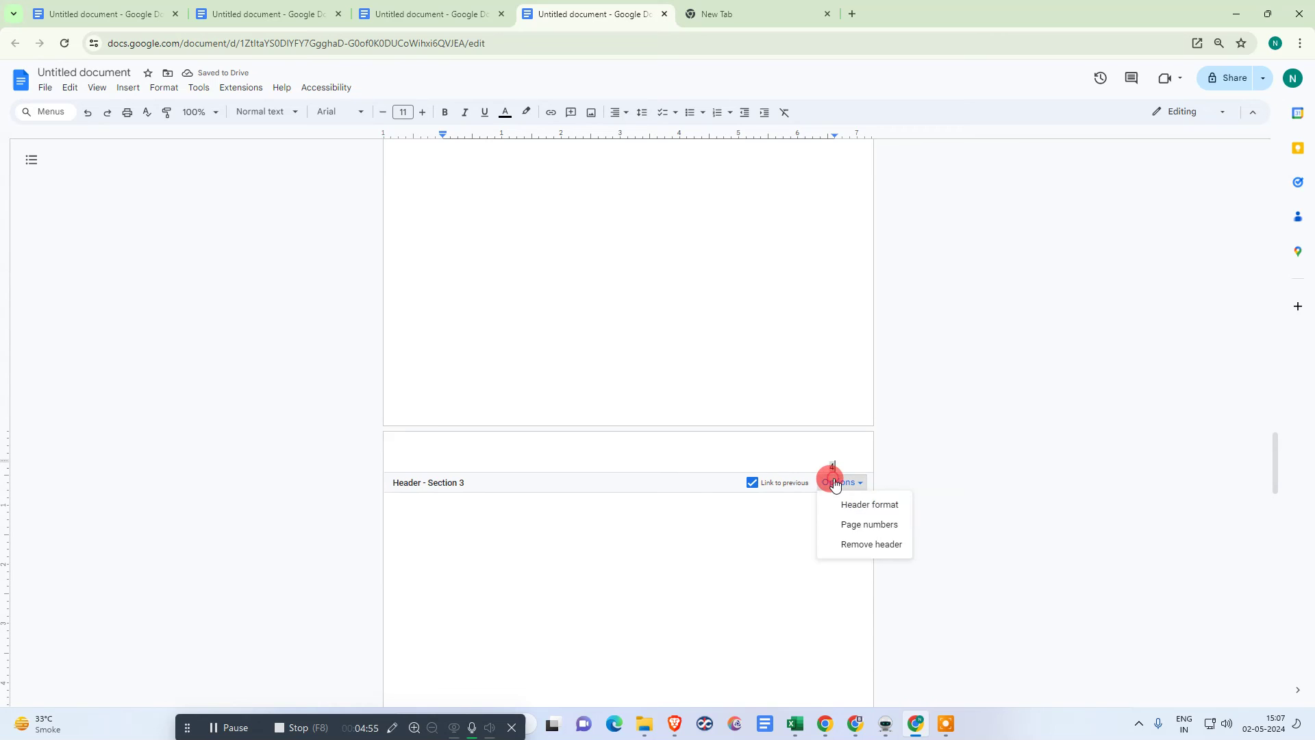
pyautogui.click(883, 524)
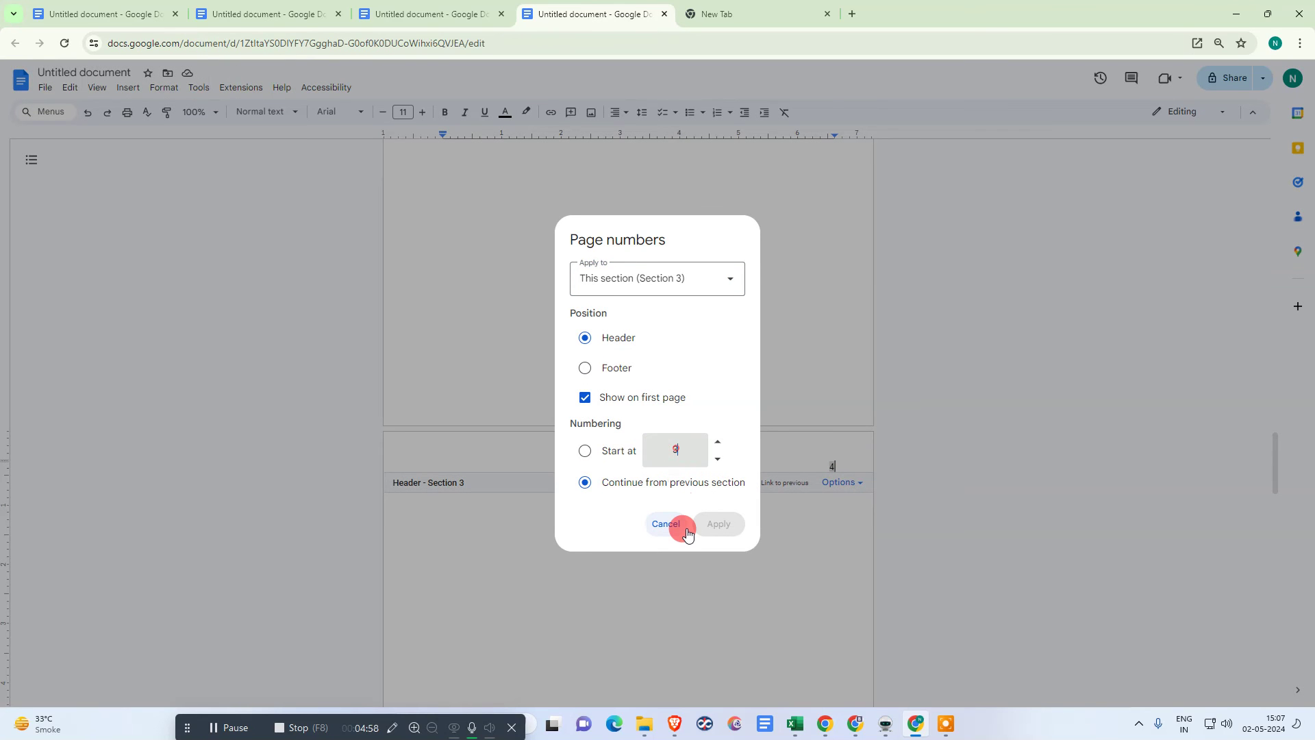
pyautogui.click(610, 463)
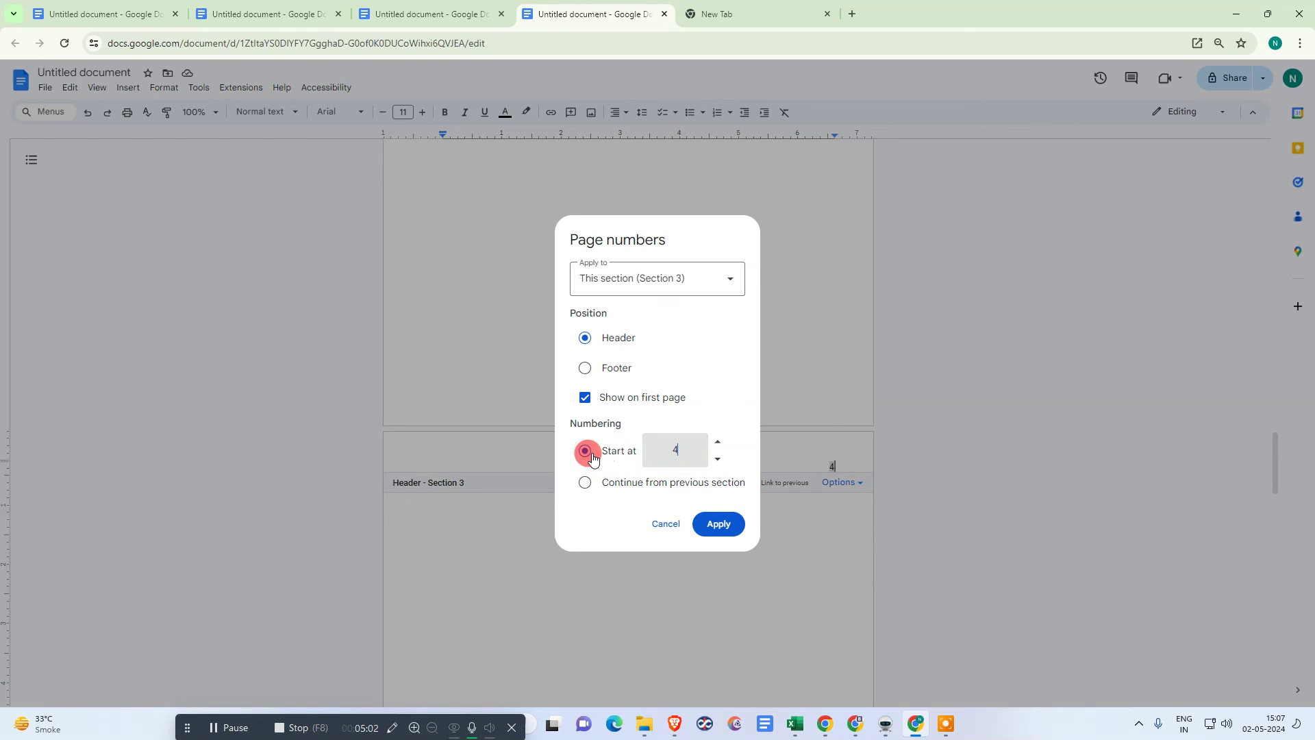
pyautogui.click(704, 524)
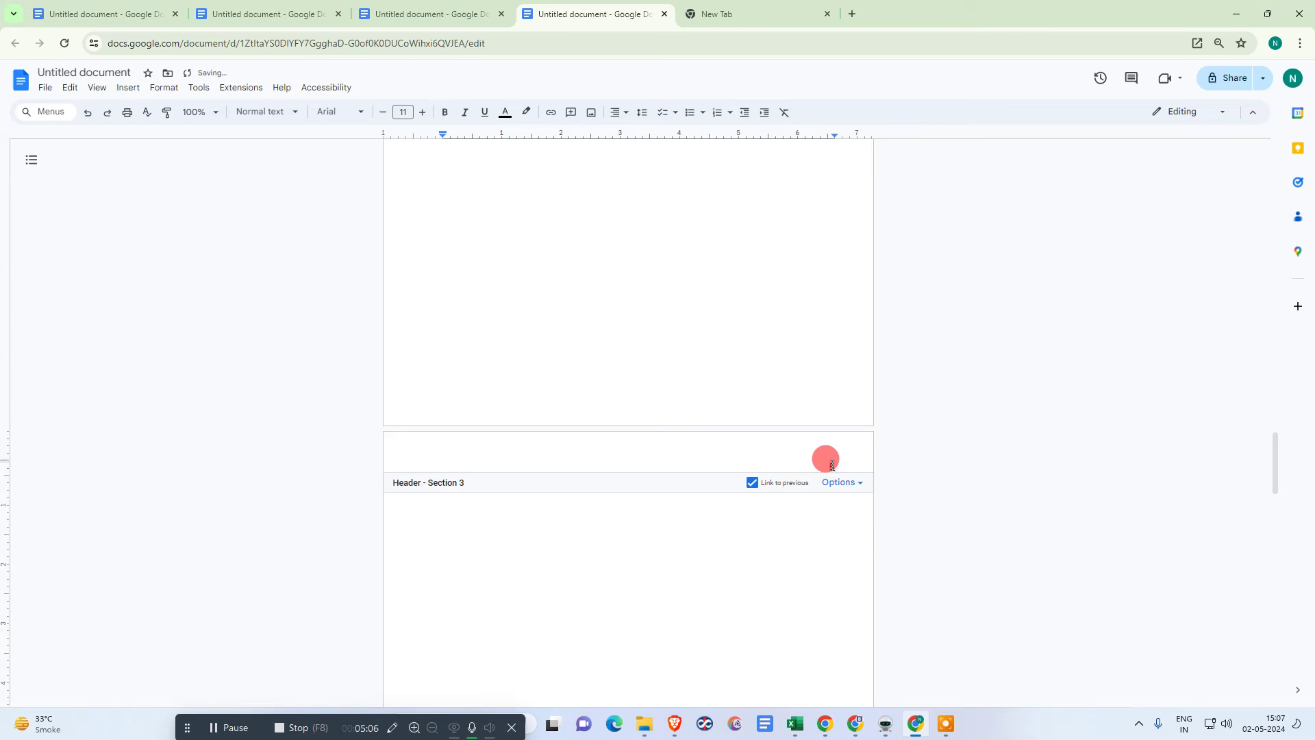
# - Change Section 3's Start at value from 4 to 3 and apply
pyautogui.click(841, 482)
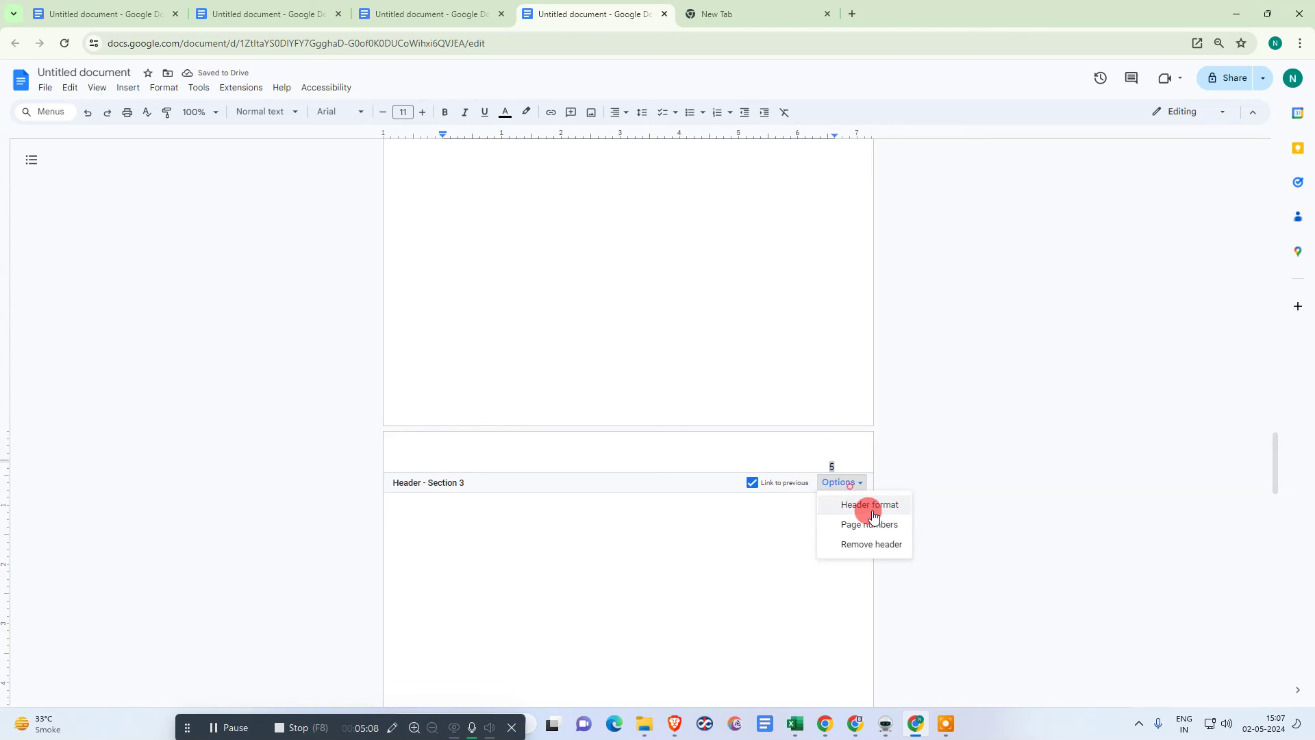
pyautogui.click(888, 531)
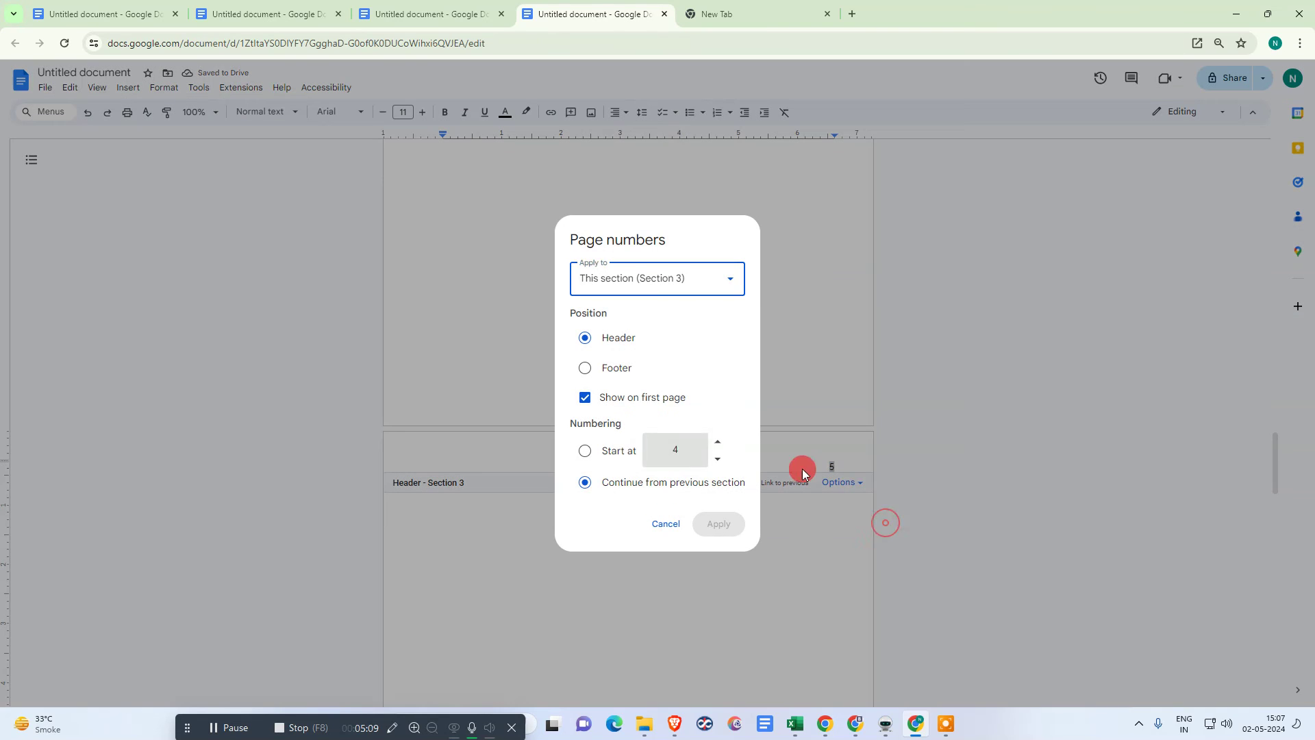
pyautogui.click(617, 450)
pyautogui.click(656, 441)
pyautogui.moveTo(655, 441); pyautogui.dragTo(693, 446)
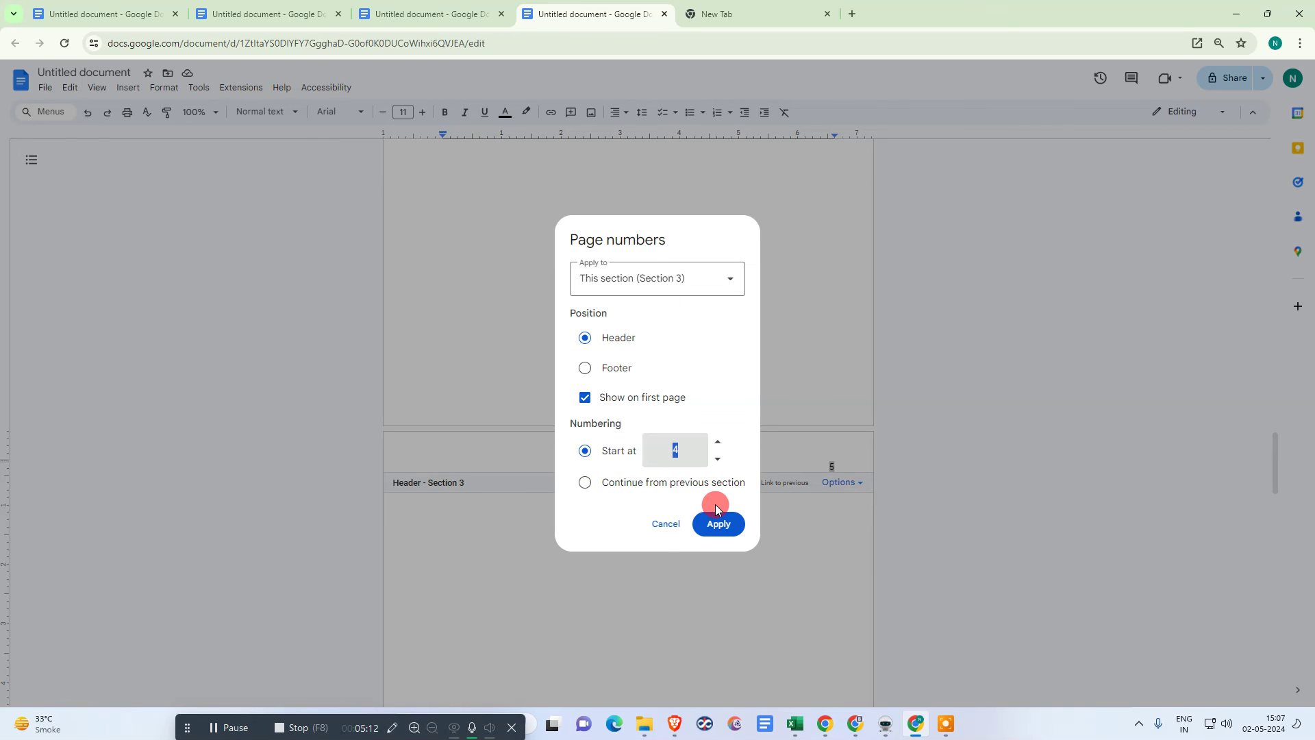
pyautogui.write('3')
pyautogui.click(723, 527)
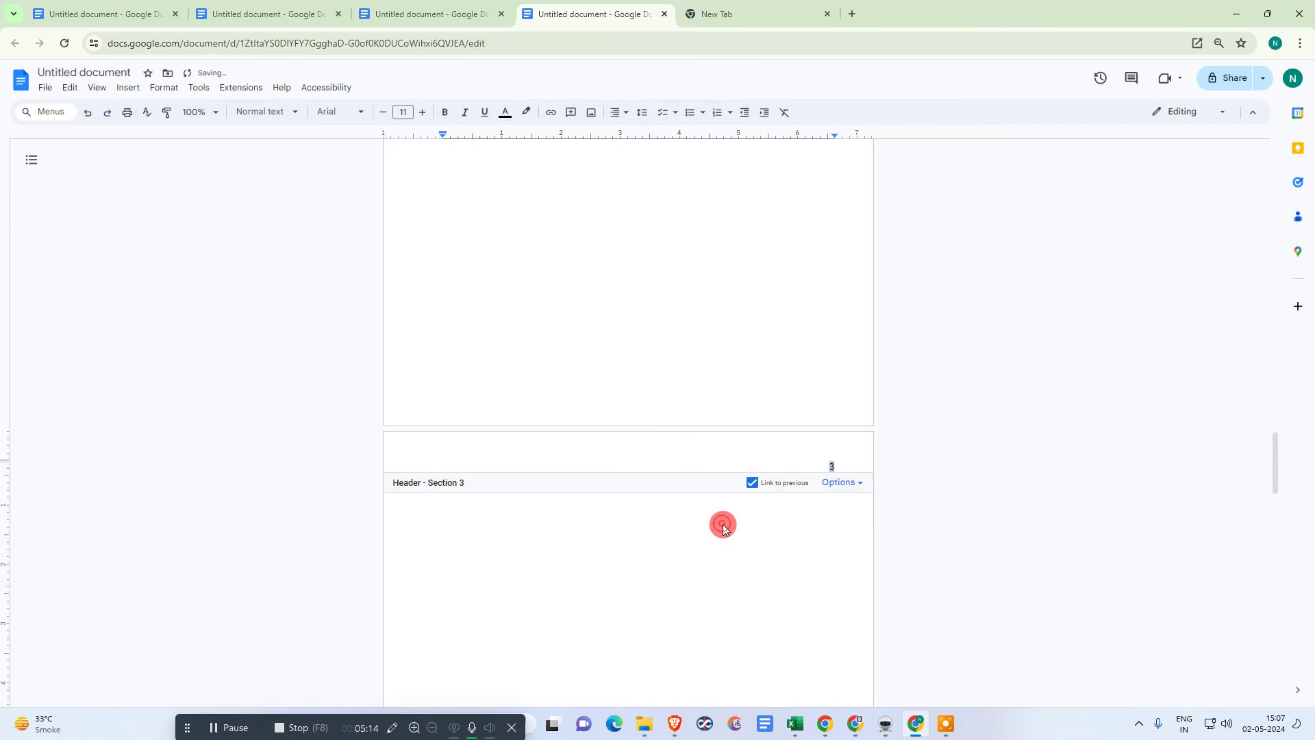
# - Review Section 3's page number settings and close them without changes
pyautogui.click(833, 482)
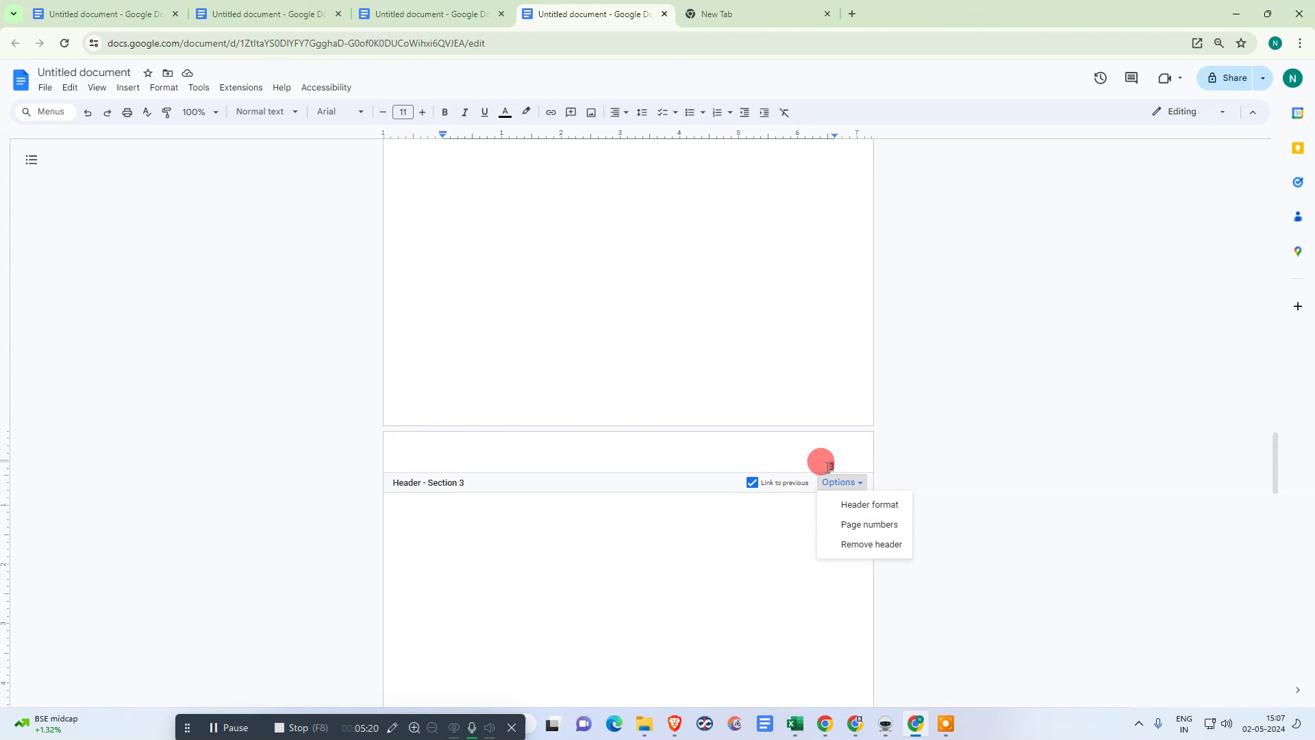
pyautogui.click(864, 522)
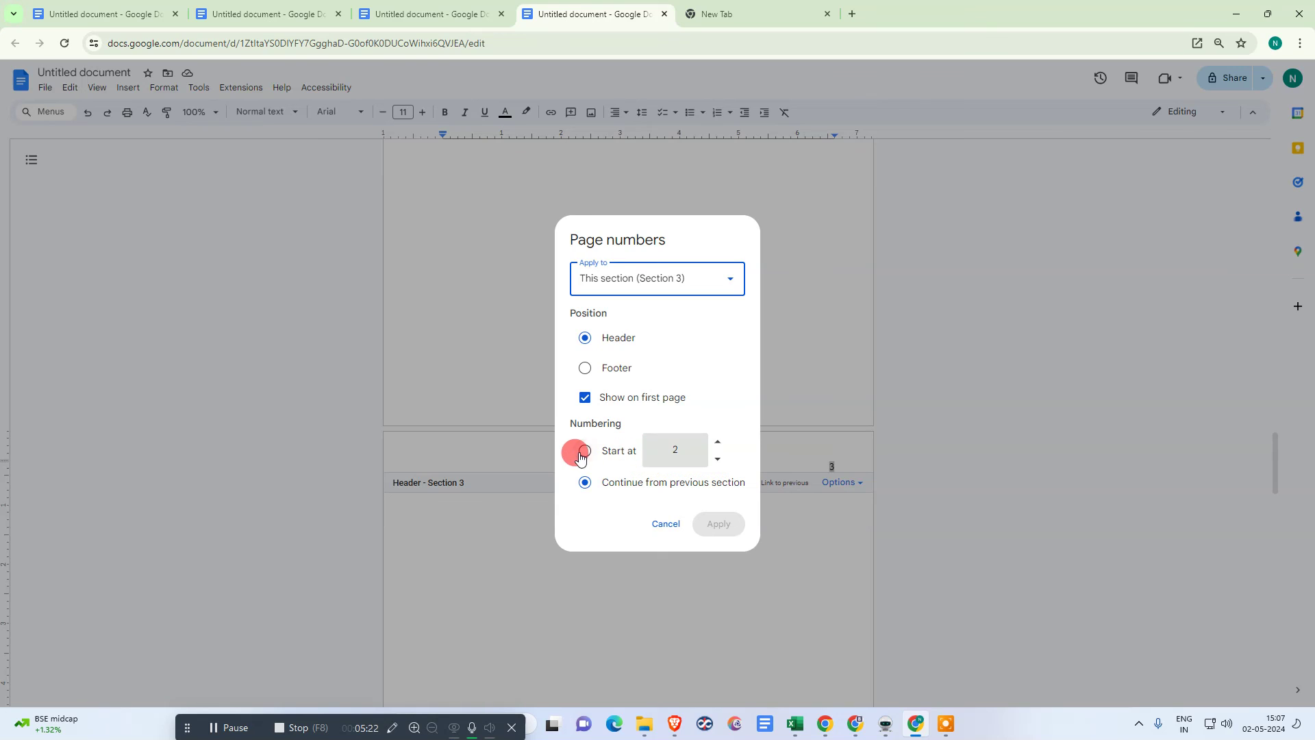
pyautogui.click(681, 449)
pyautogui.click(725, 524)
pyautogui.click(836, 621)
# - Review the pages and briefly enter then exit the Section 3 footer to check it
pyautogui.scroll(2, 815, 551)
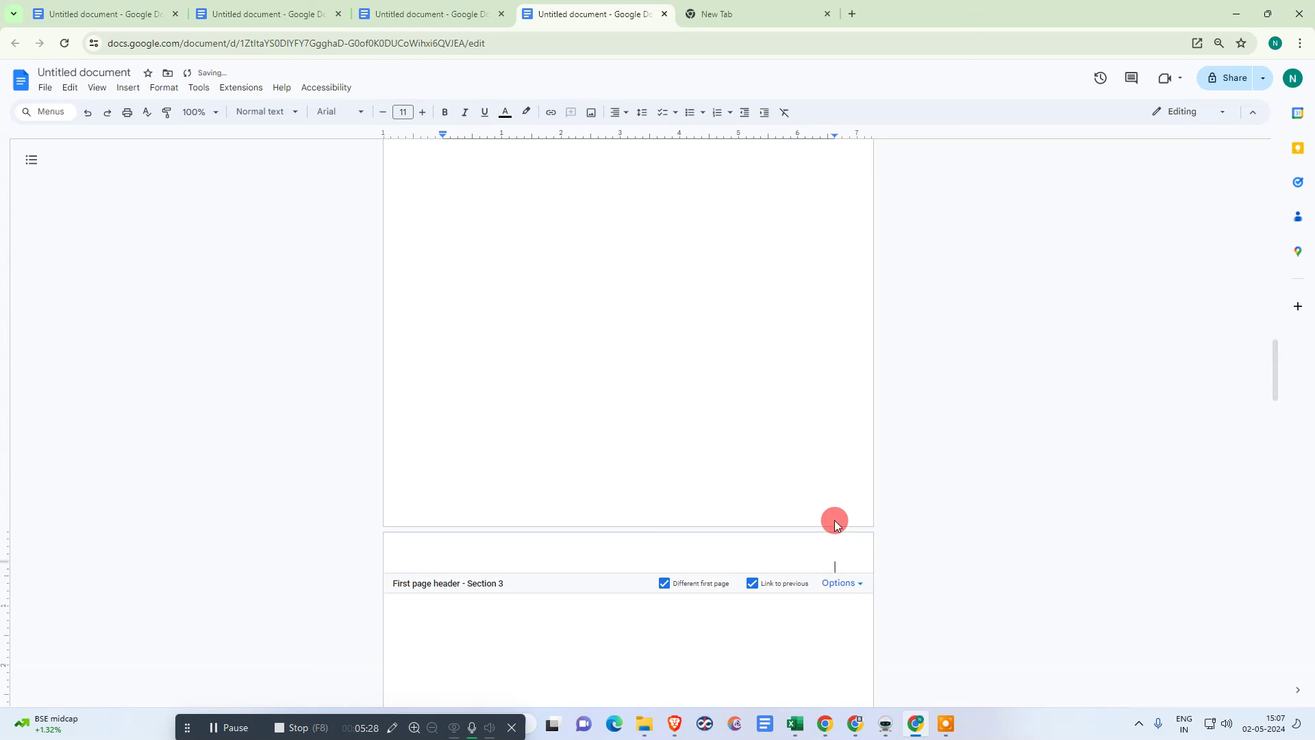
pyautogui.scroll(15, 842, 521)
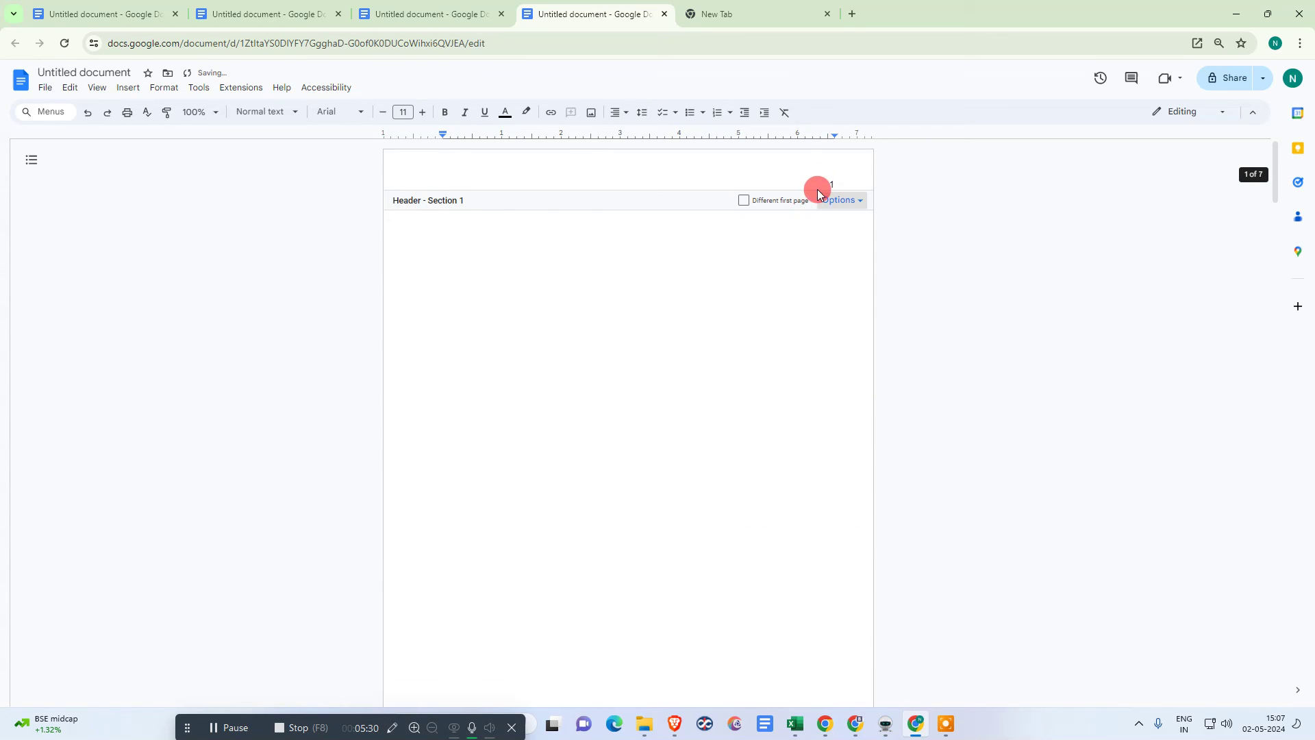
pyautogui.scroll(-10, 848, 408)
pyautogui.scroll(-10, 818, 437)
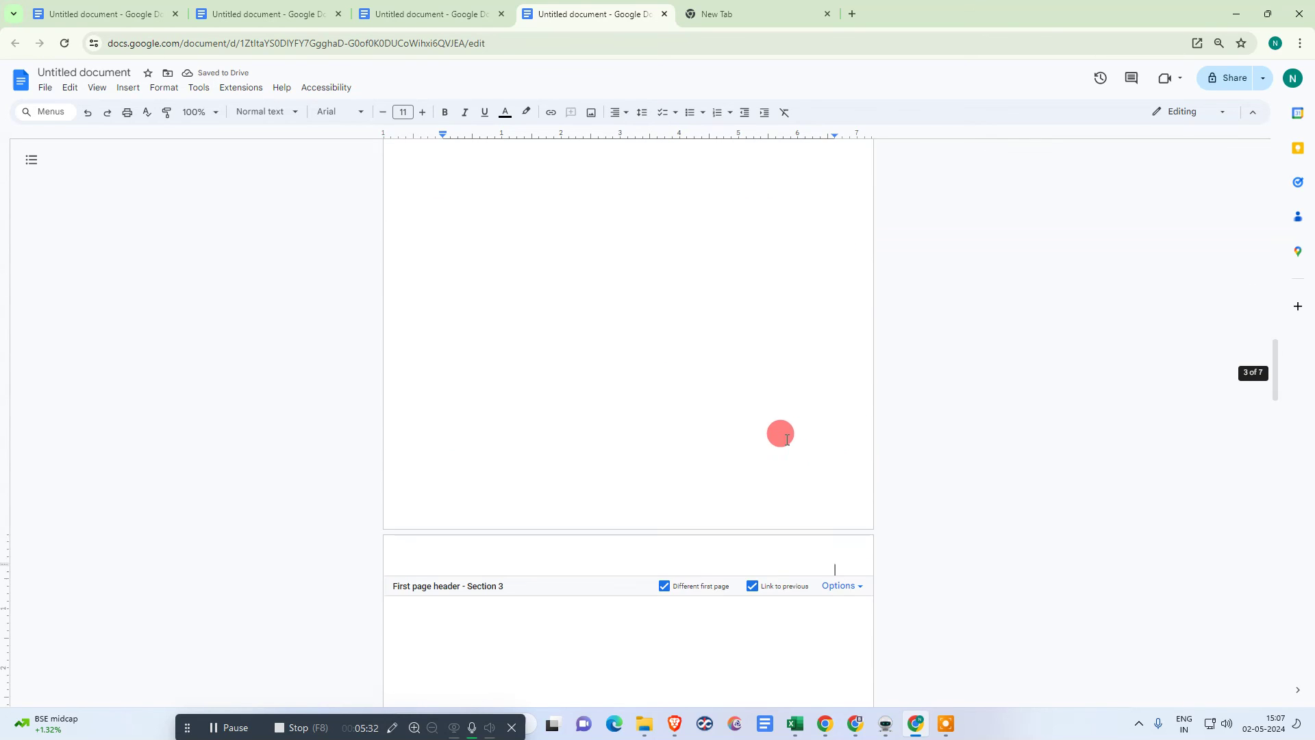
pyautogui.scroll(-10, 832, 353)
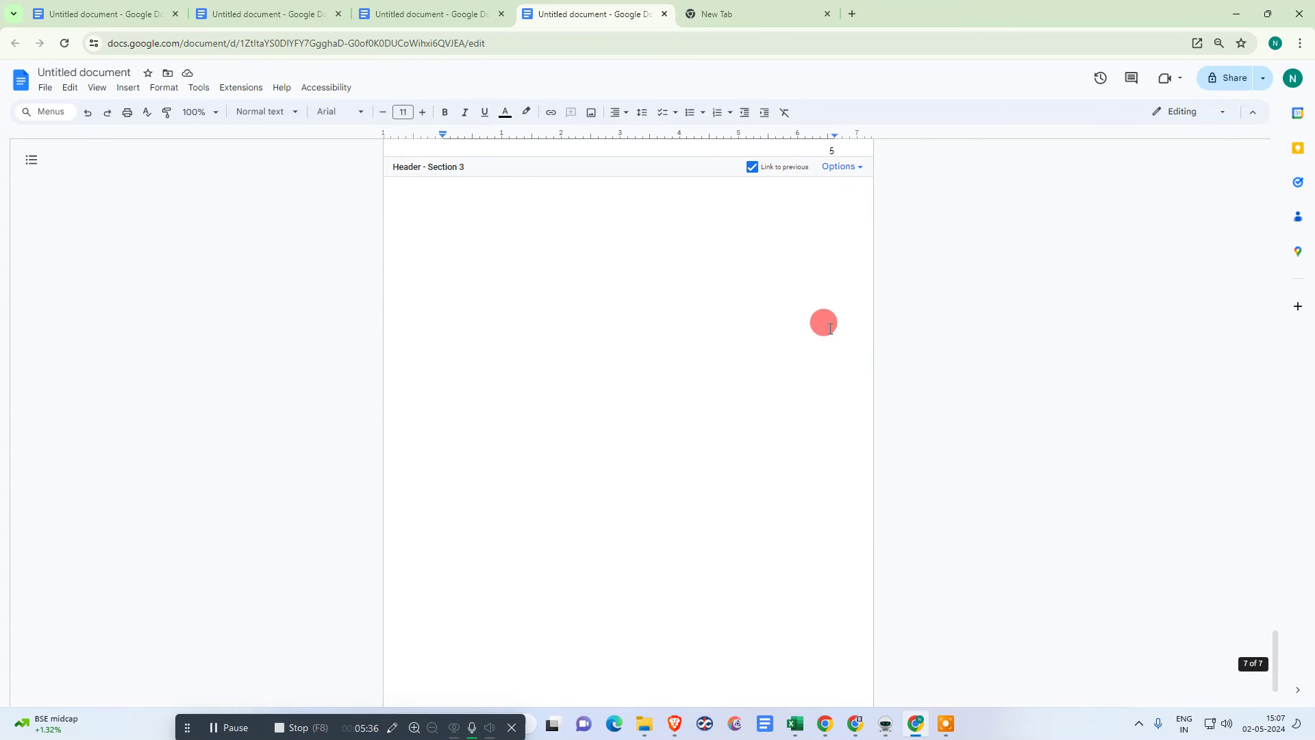
pyautogui.scroll(3, 825, 336)
pyautogui.scroll(-5, 829, 398)
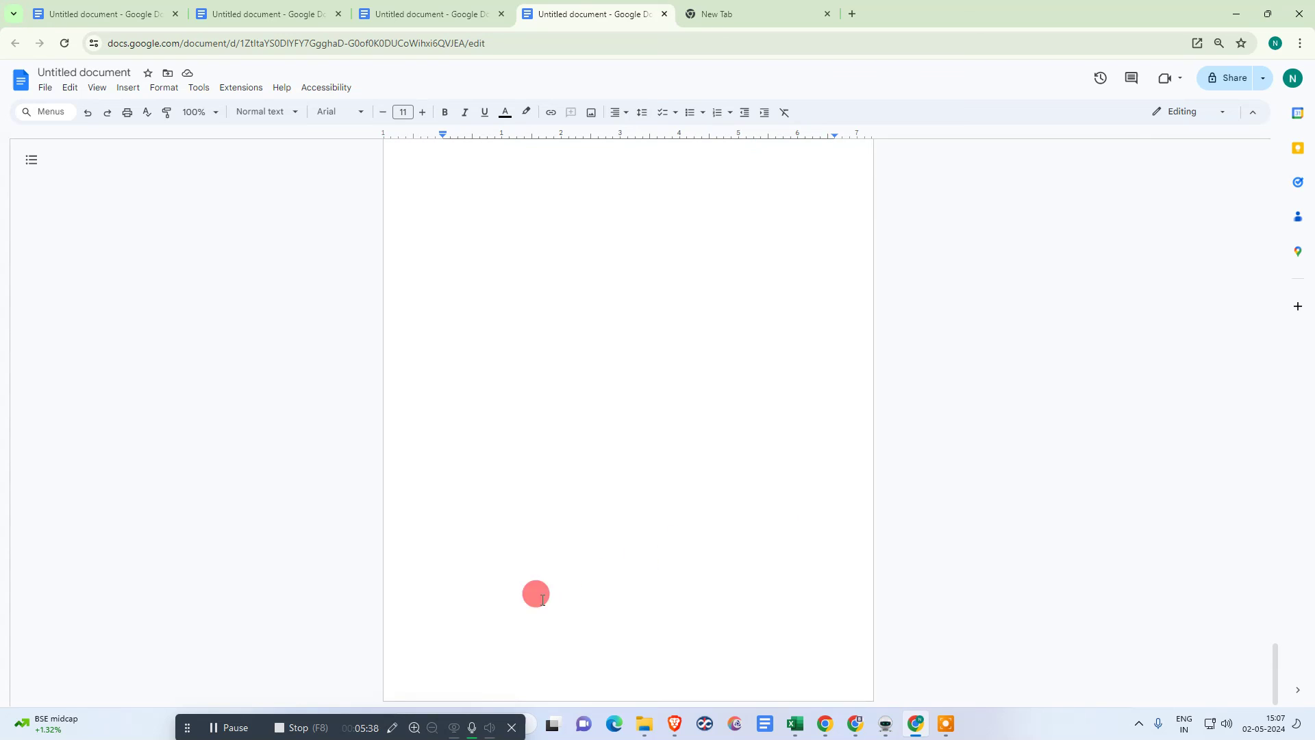
pyautogui.doubleClick(434, 664)
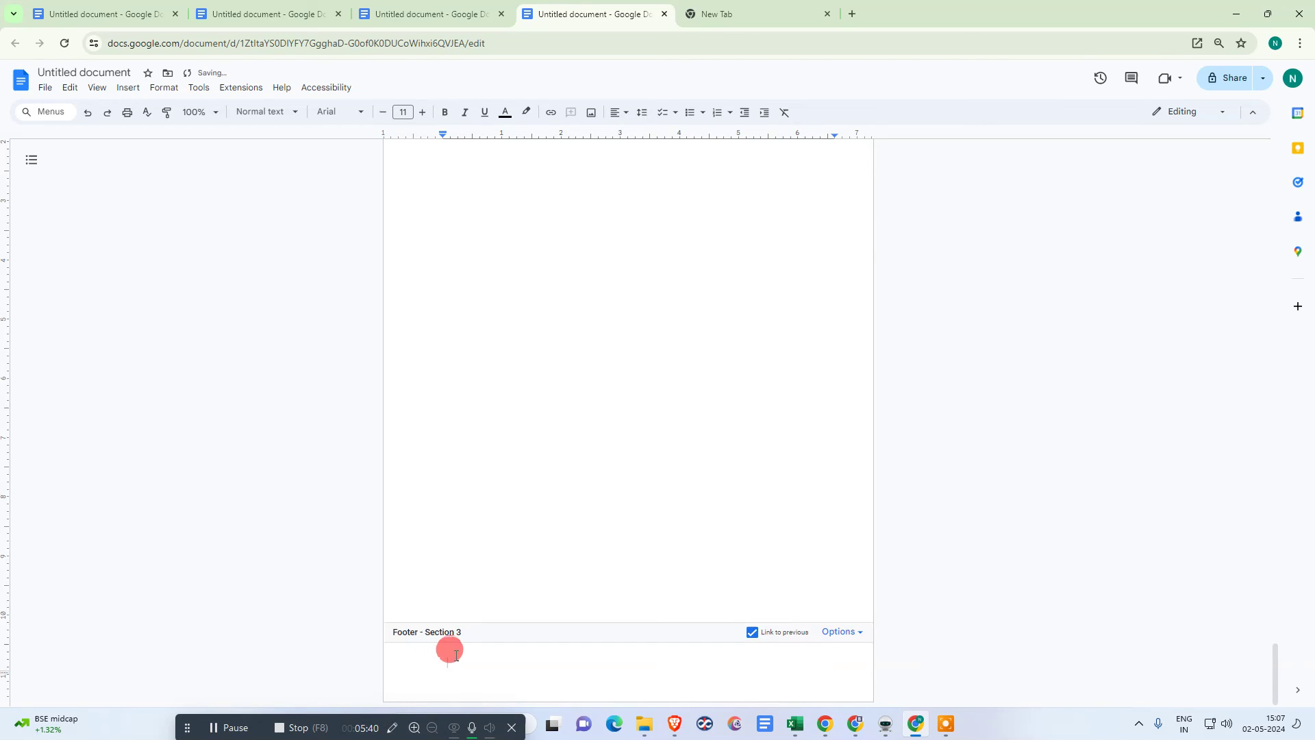
pyautogui.click(517, 541)
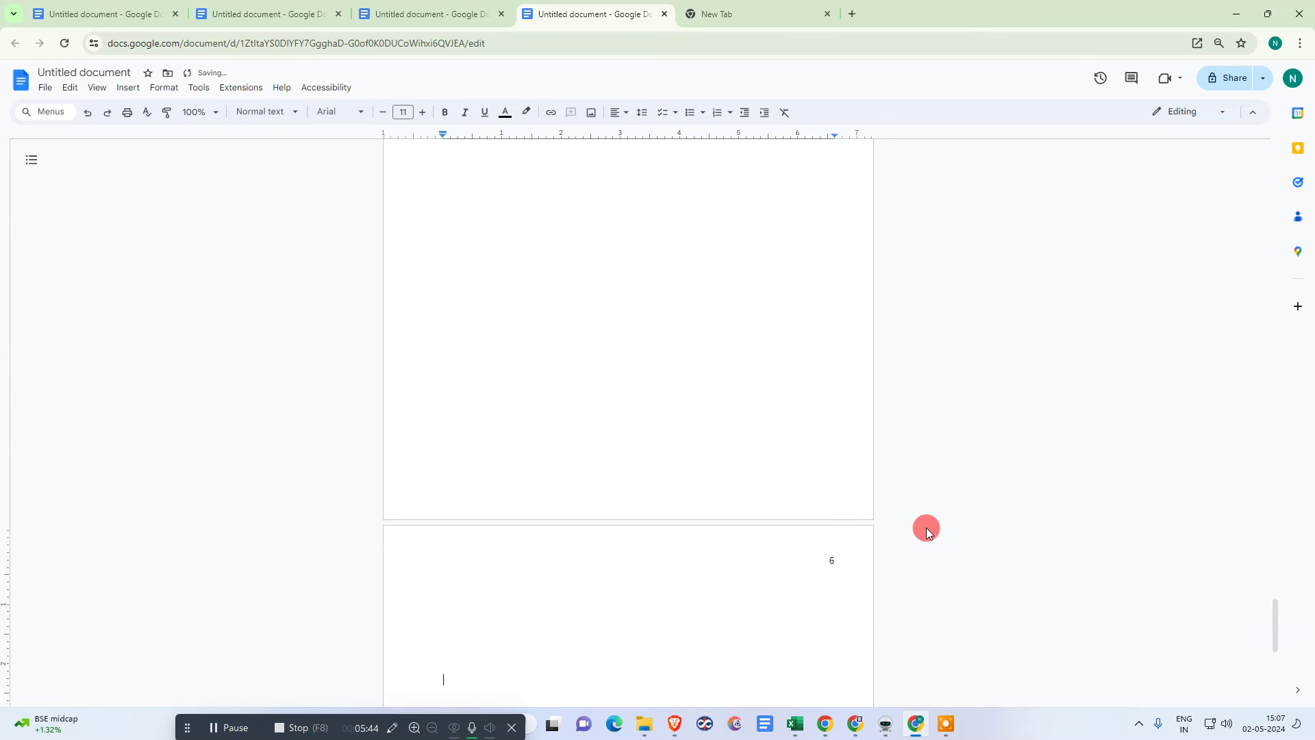
# - Return to the top of the document and show the desktop with Win+D
pyautogui.scroll(15, 854, 525)
pyautogui.scroll(20, 863, 532)
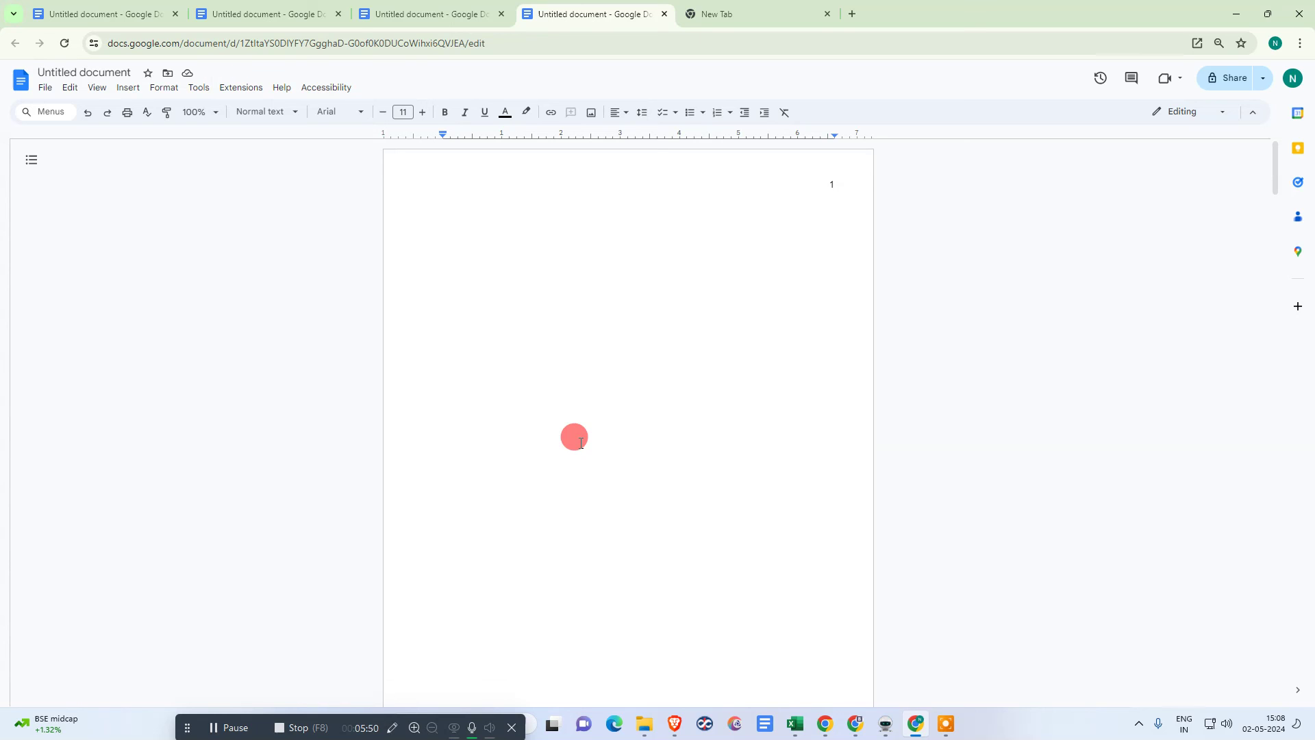
pyautogui.press('super+d')
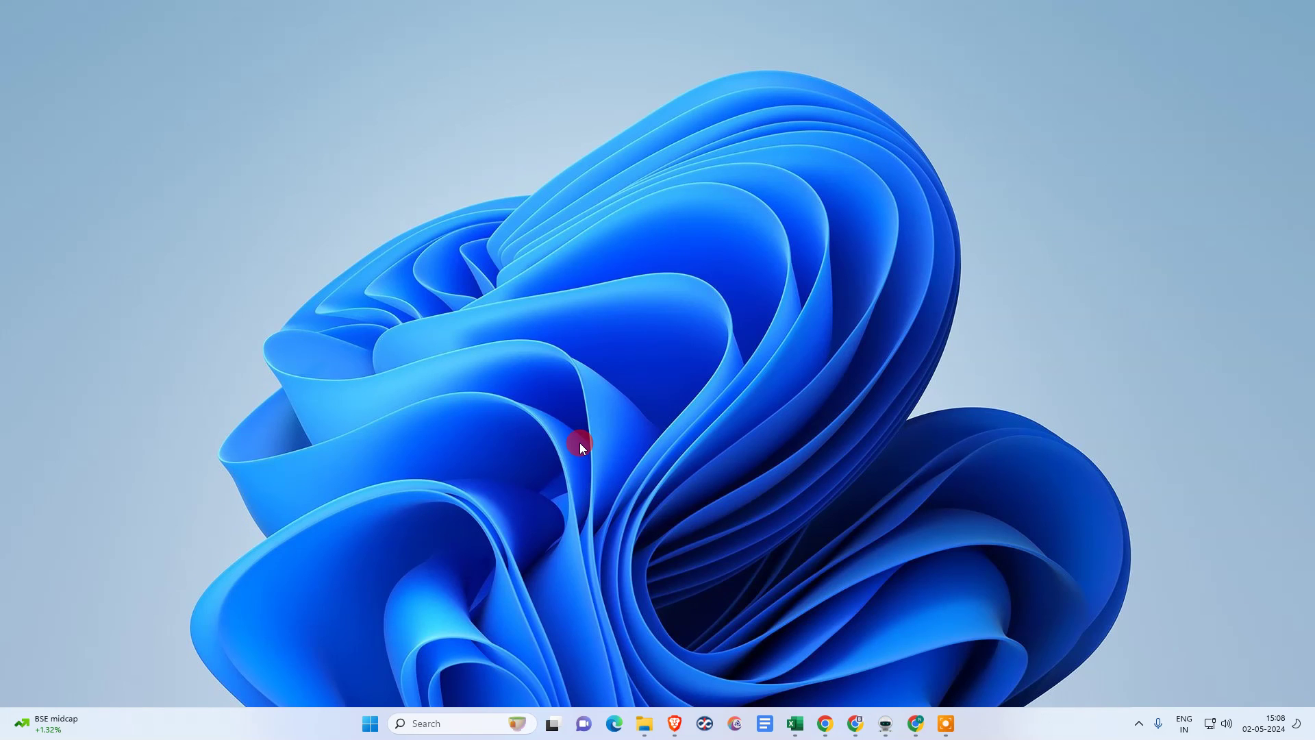